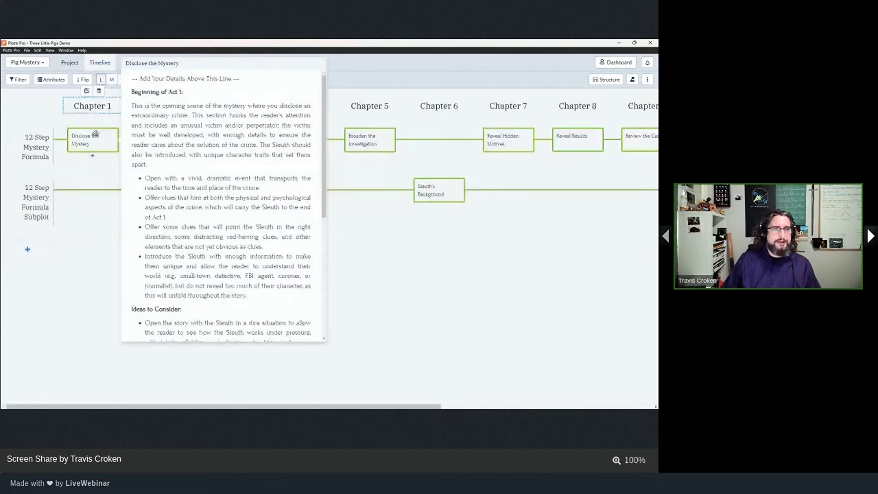
# - Review the template guidance in the Chapter 1 "Disclose the Mystery" scene card, including where custom details go, and close the card
pyautogui.click(96, 134)
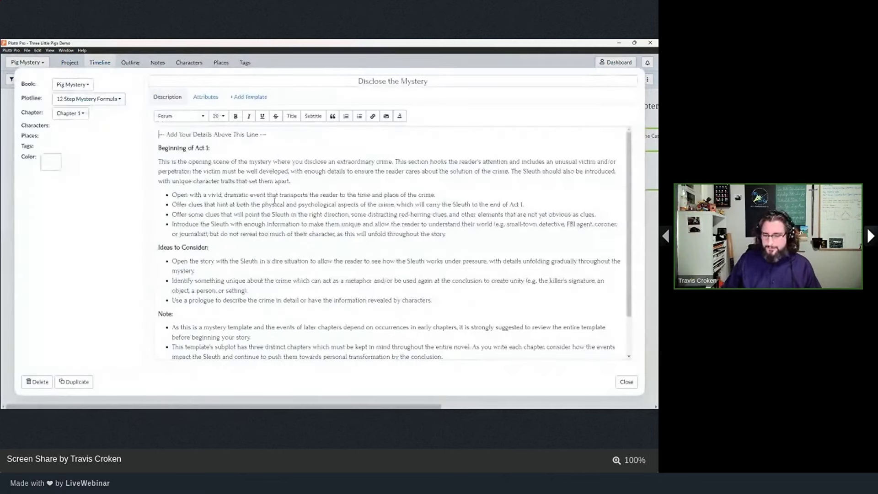
pyautogui.press('Return')
pyautogui.press('Return')
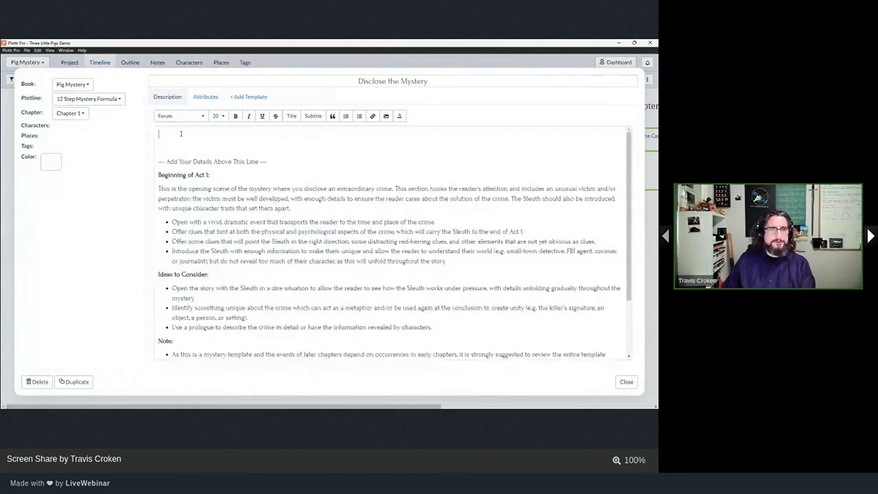
pyautogui.press('Delete')
pyautogui.press('Delete')
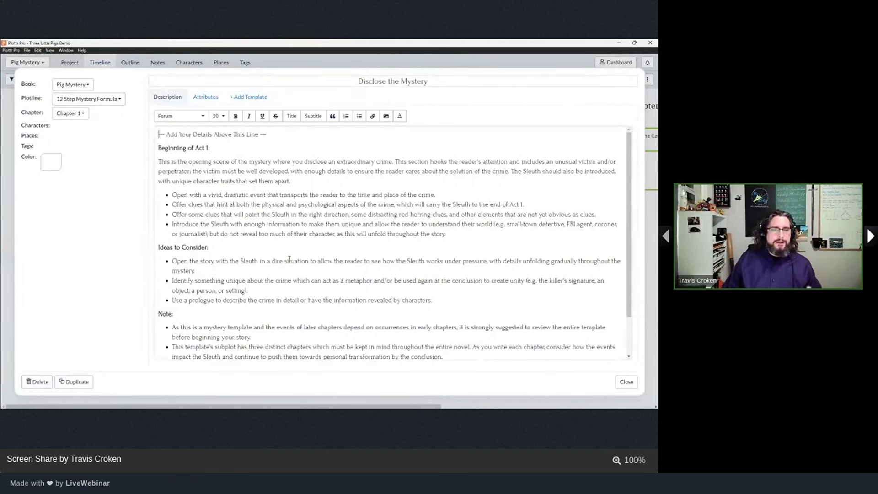
pyautogui.scroll(-1, 289, 259)
pyautogui.scroll(-1, 281, 261)
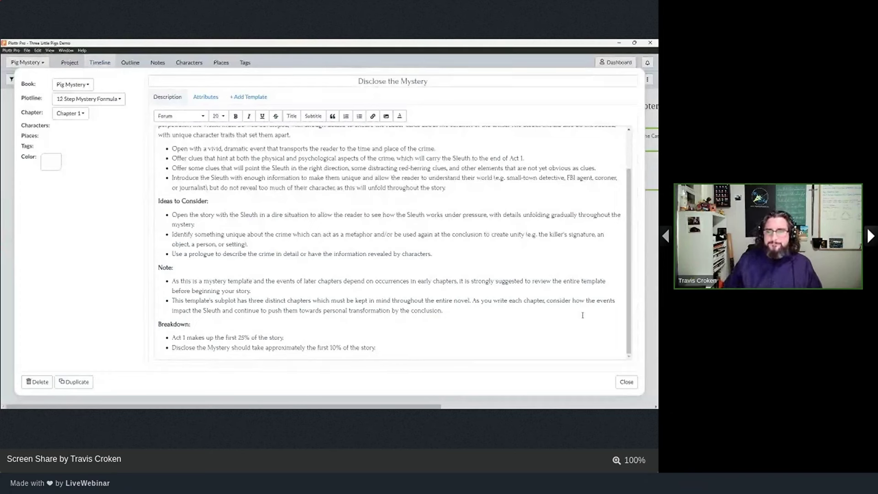
pyautogui.click(626, 381)
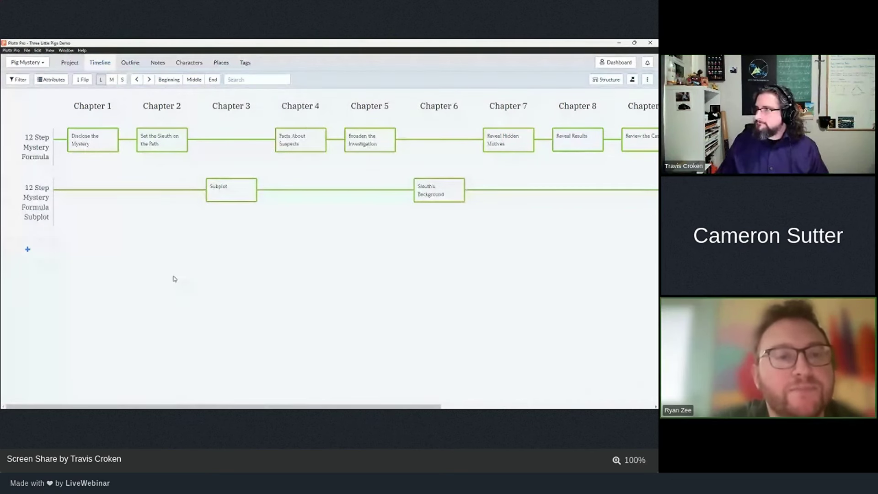
# - Switch the timeline from the Pig Mystery book to the Three Little Pigs book
pyautogui.click(189, 64)
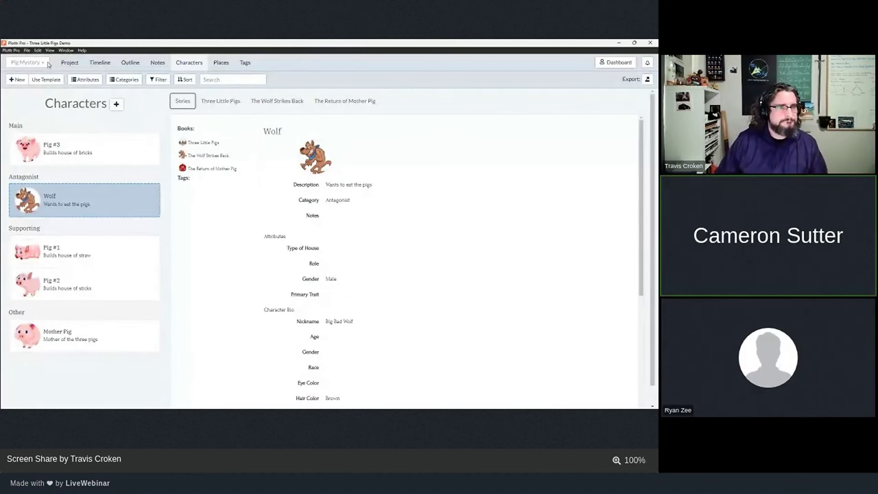
pyautogui.click(100, 63)
pyautogui.click(28, 62)
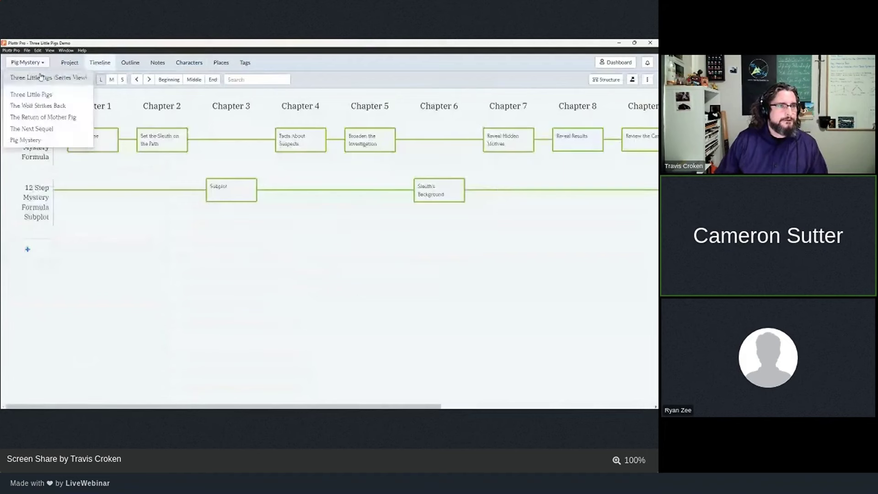
pyautogui.click(41, 77)
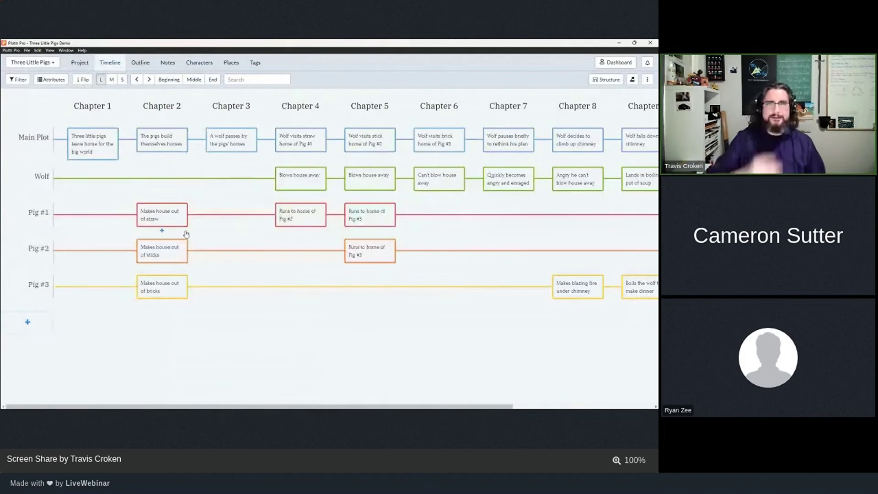
# - Look over the project's series details and books, and return to the timeline of the Three Little Pigs book
pyautogui.click(85, 67)
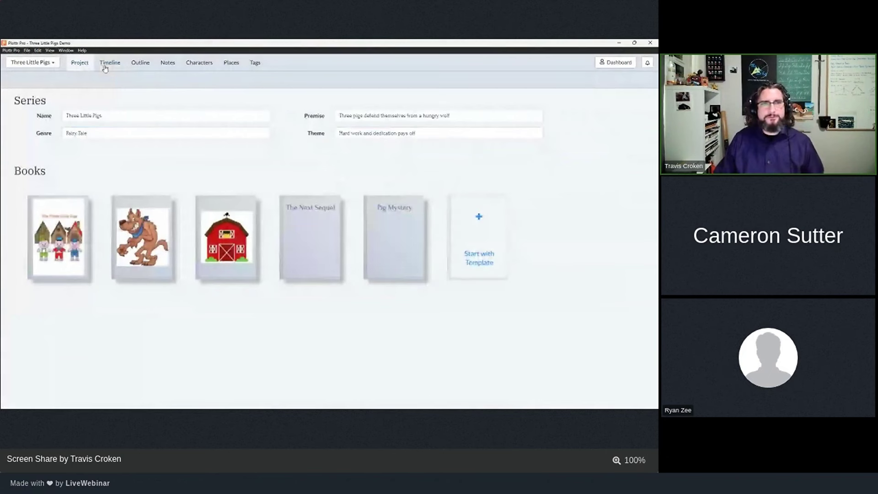
pyautogui.click(106, 69)
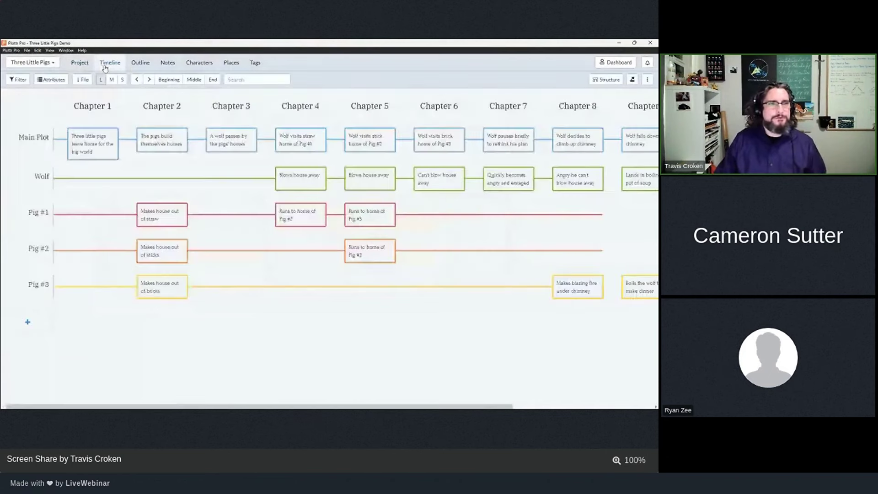
pyautogui.click(58, 67)
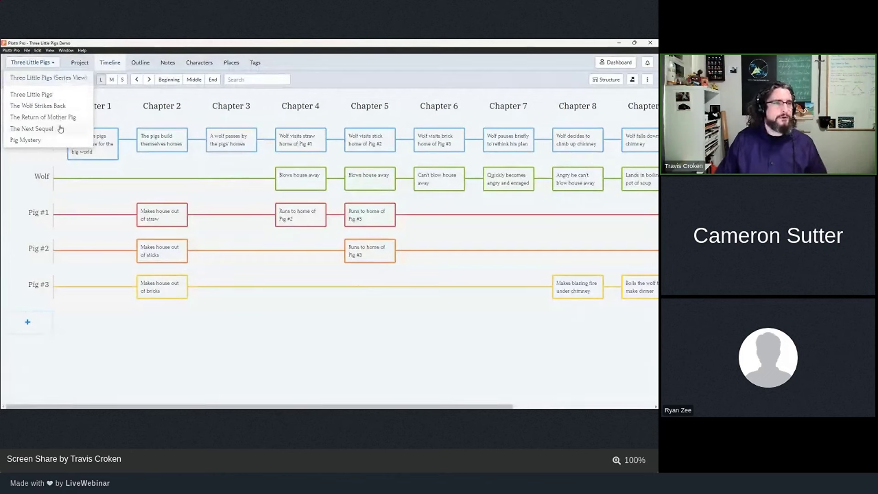
pyautogui.click(54, 96)
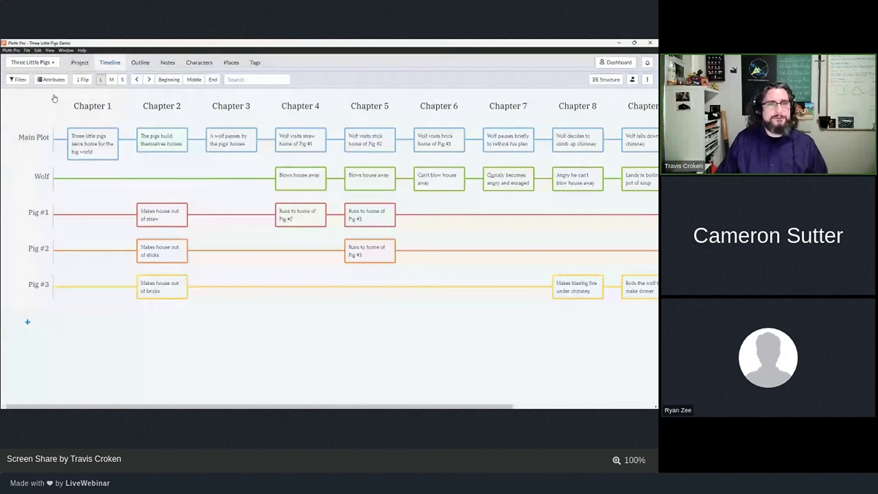
# - Add the Wolf character to the books The Next Sequel and Pig Mystery
pyautogui.click(199, 63)
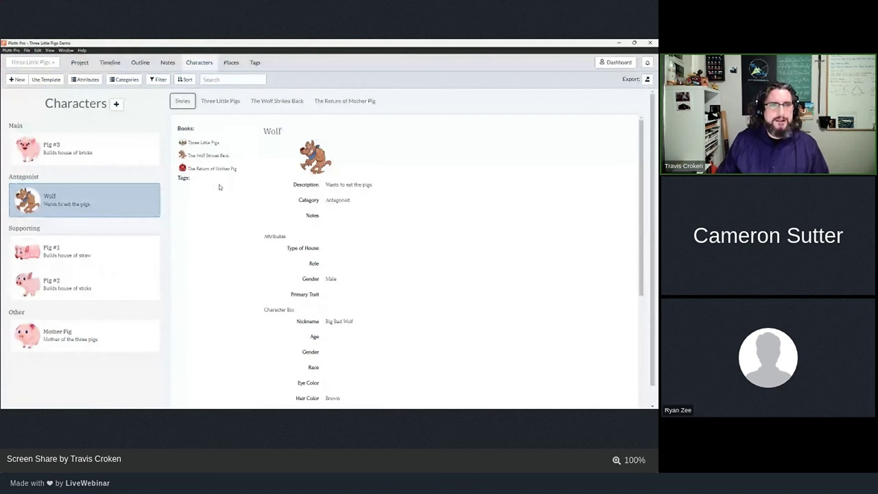
pyautogui.moveTo(200, 135)
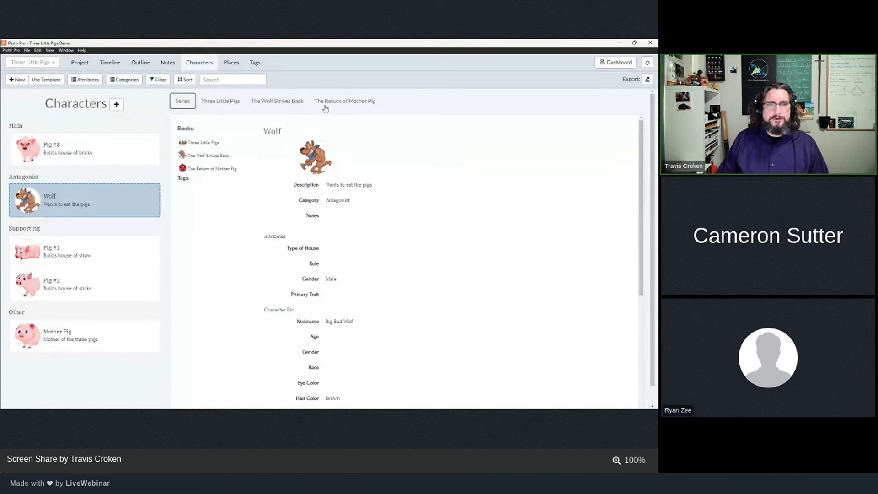
pyautogui.click(200, 130)
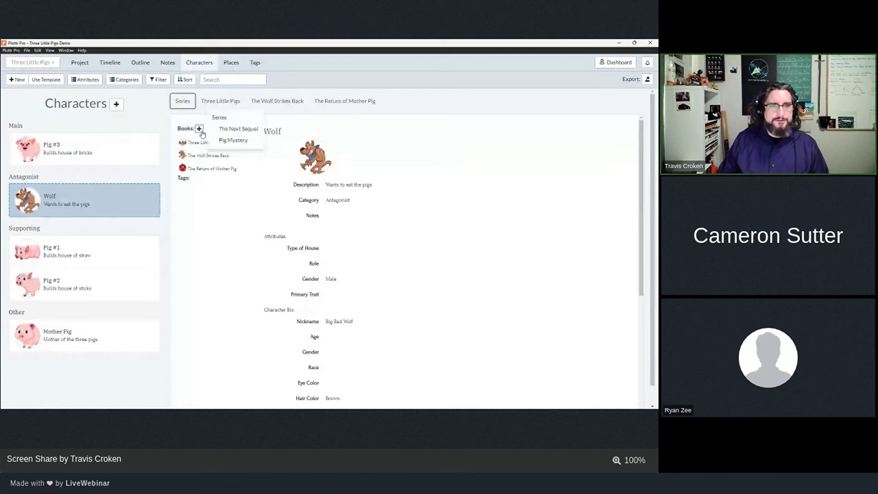
pyautogui.click(227, 130)
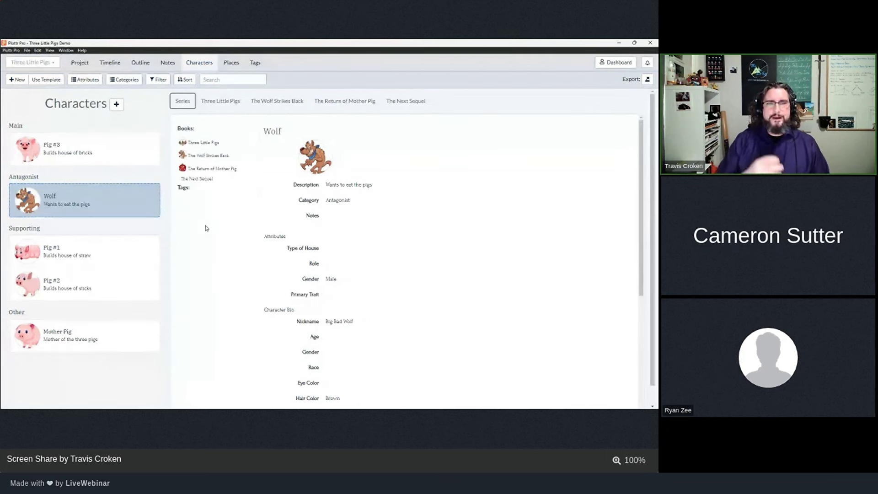
pyautogui.moveTo(199, 130)
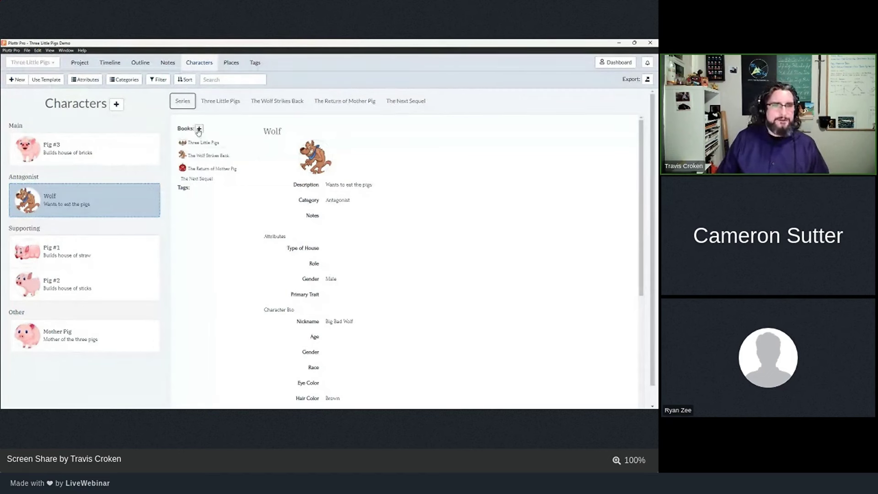
pyautogui.click(199, 130)
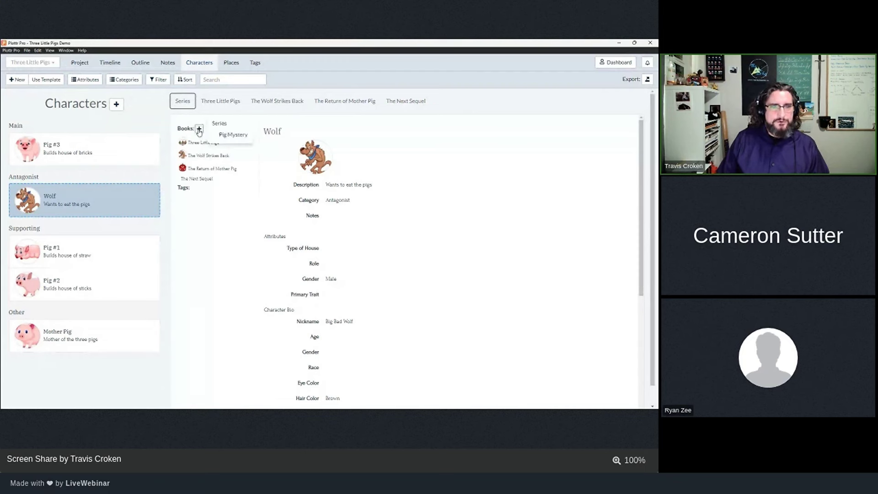
pyautogui.click(233, 135)
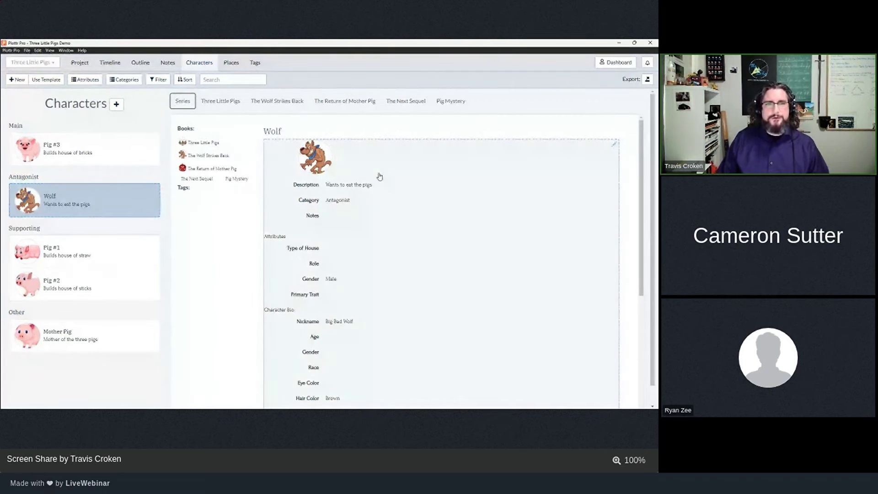
# - Compare the Wolf's book-specific details in Three Little Pigs, The Wolf Strikes Back and The Return of Mother Pig
pyautogui.click(223, 101)
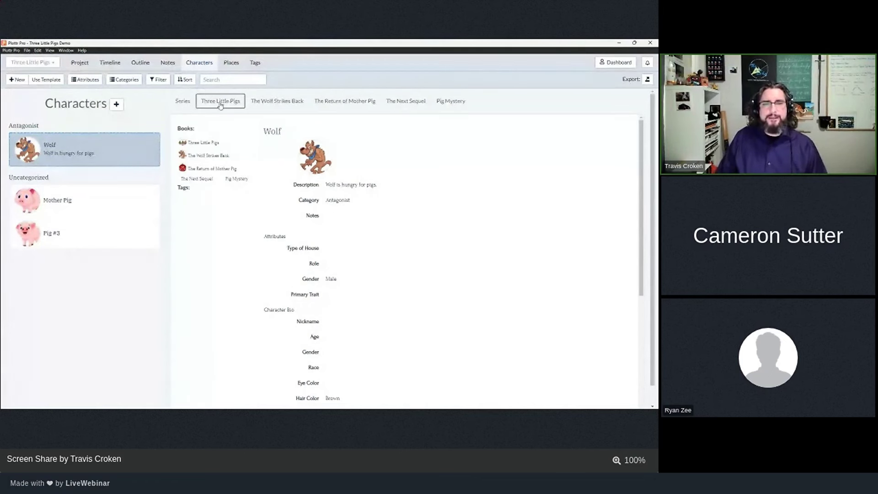
pyautogui.click(295, 101)
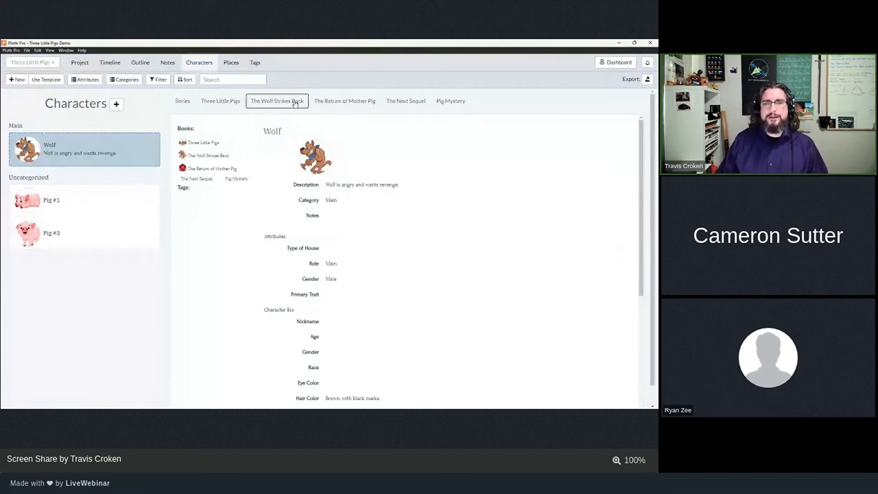
pyautogui.click(341, 104)
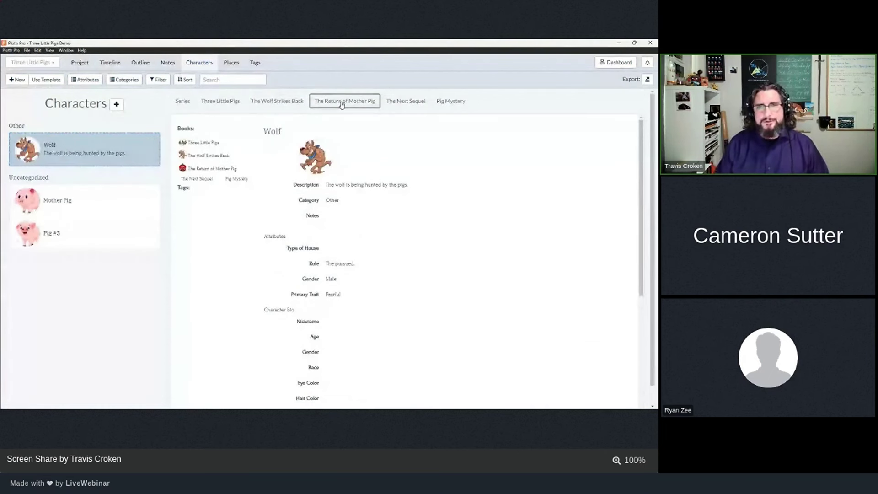
# - Set the Wolf's short description for The Next Sequel to "The wolf has disappeared."
pyautogui.click(408, 103)
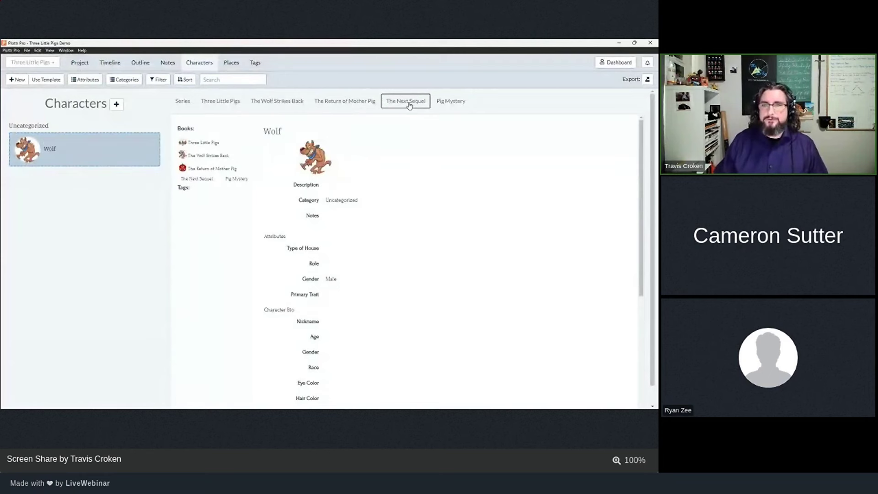
pyautogui.doubleClick(380, 233)
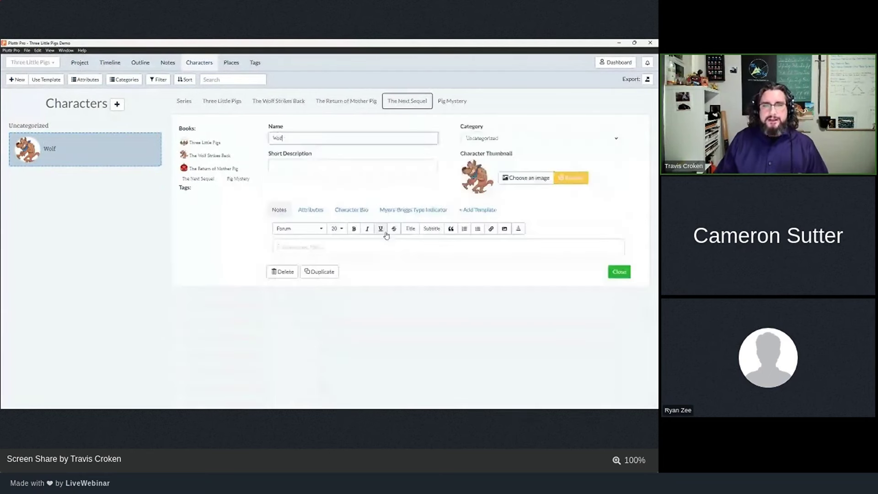
pyautogui.click(349, 165)
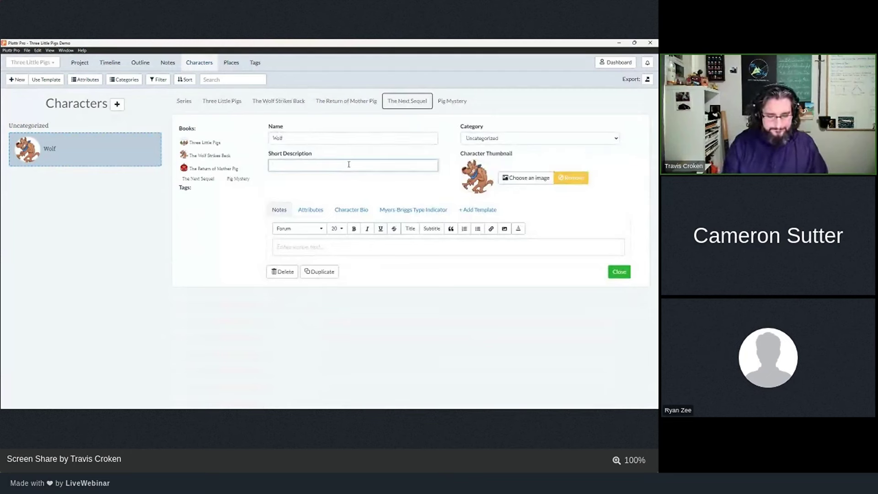
pyautogui.write('The wolf had')
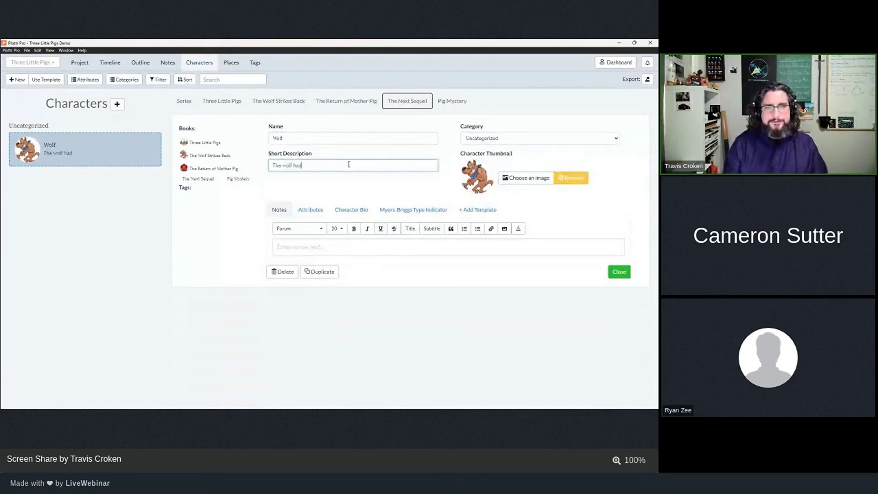
pyautogui.press('BackSpace')
pyautogui.write('s disappeared')
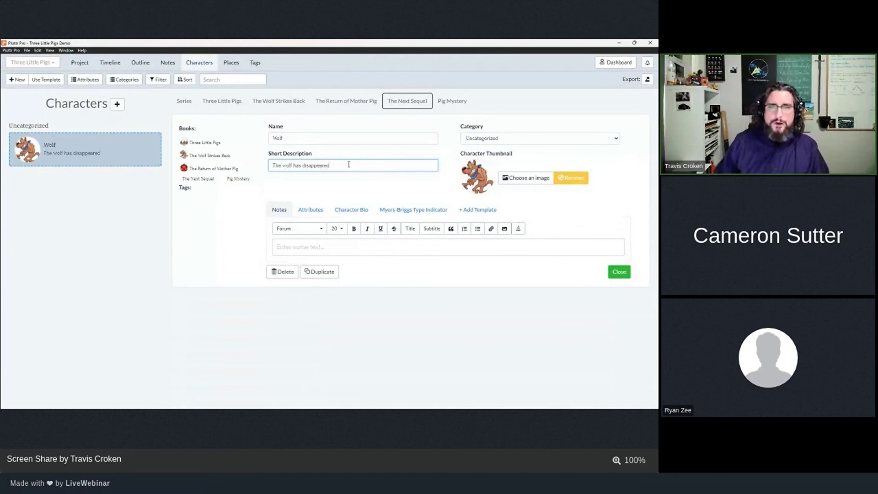
pyautogui.write('.')
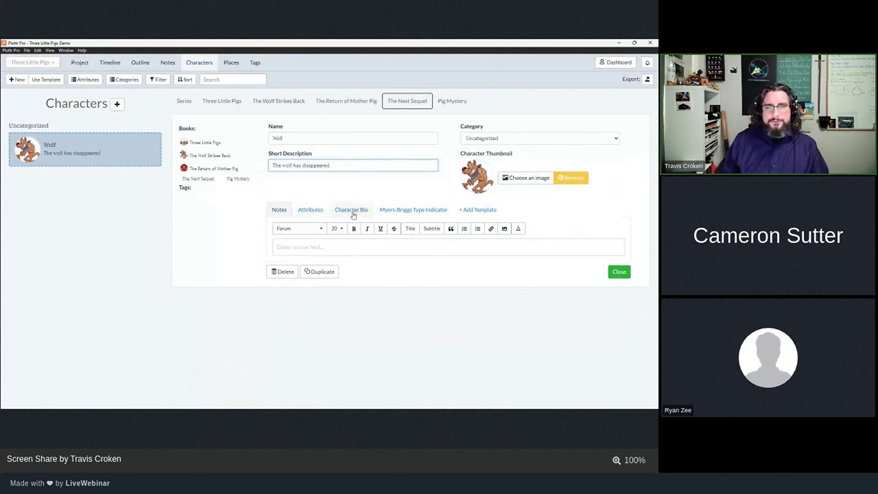
# - Set the Hair Color in the Wolf's Character Bio for The Next Sequel to "Missing patches of hair"
pyautogui.click(319, 212)
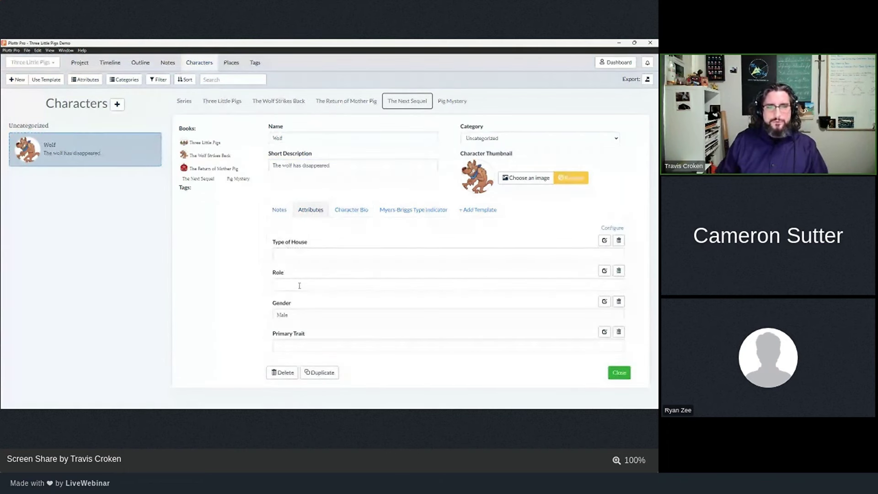
pyautogui.click(350, 210)
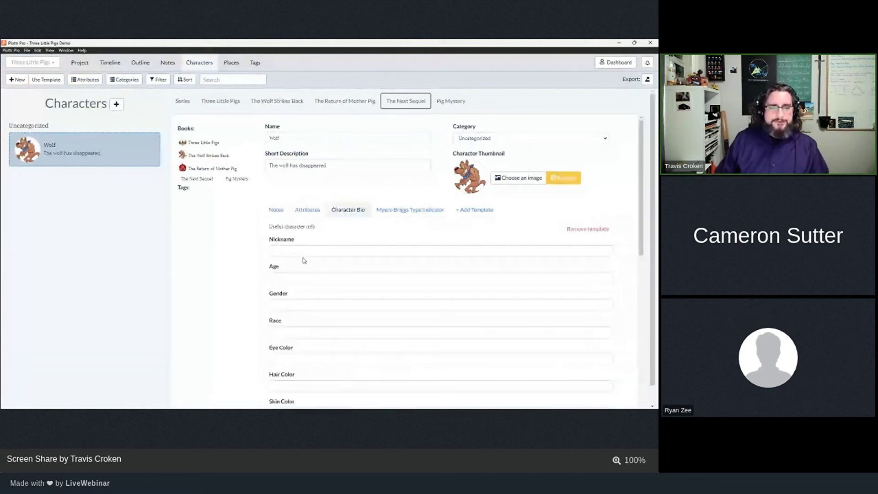
pyautogui.scroll(-2, 324, 315)
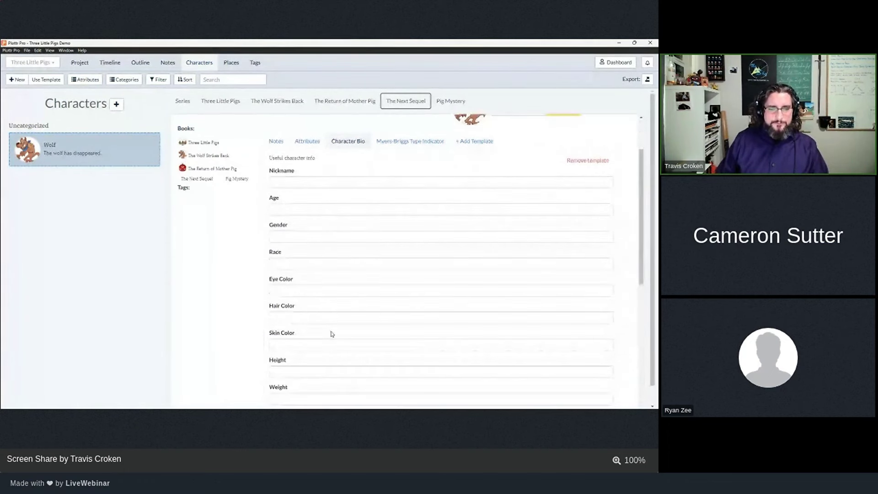
pyautogui.scroll(-1, 332, 334)
pyautogui.scroll(-2, 332, 334)
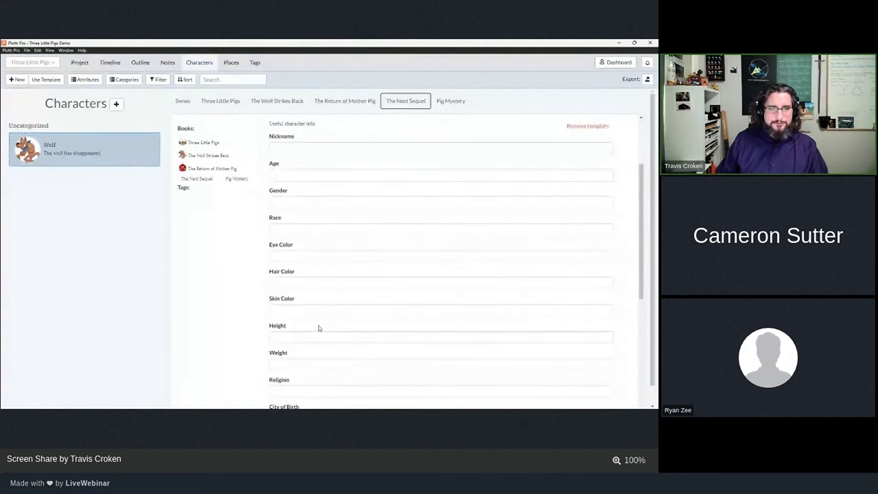
pyautogui.click(308, 279)
pyautogui.write('Missing')
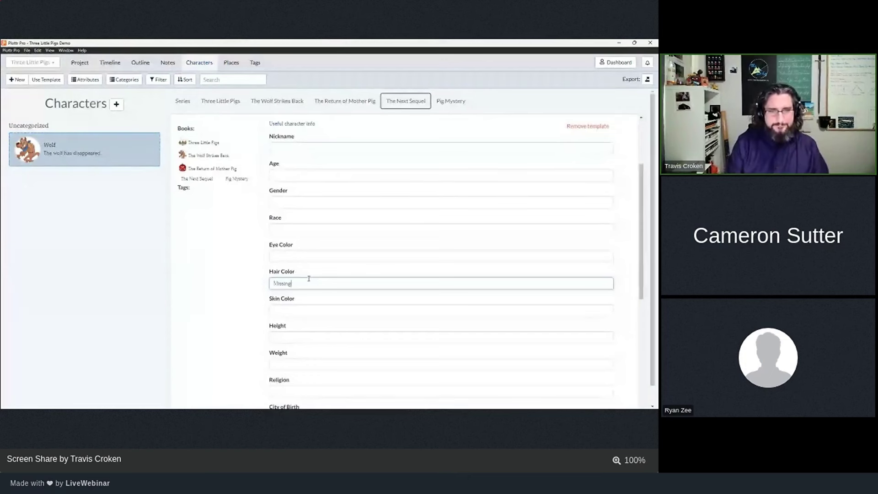
pyautogui.write(' patches of har')
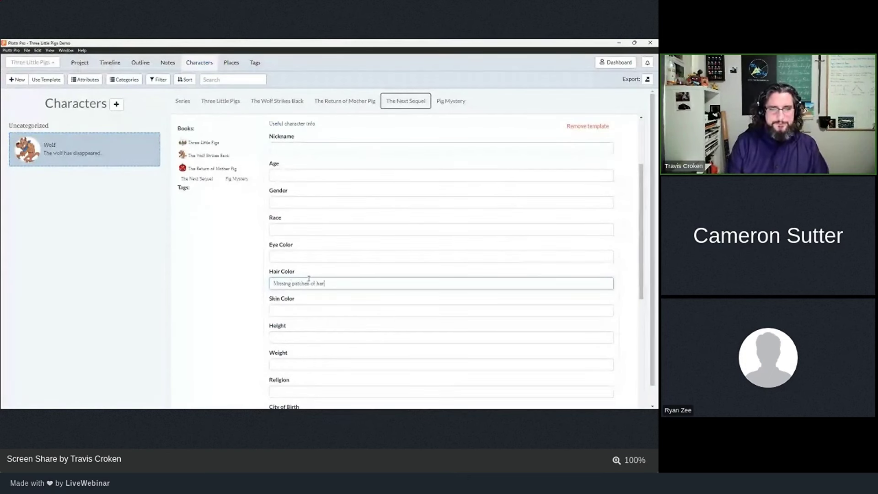
pyautogui.press('BackSpace')
pyautogui.write('ir')
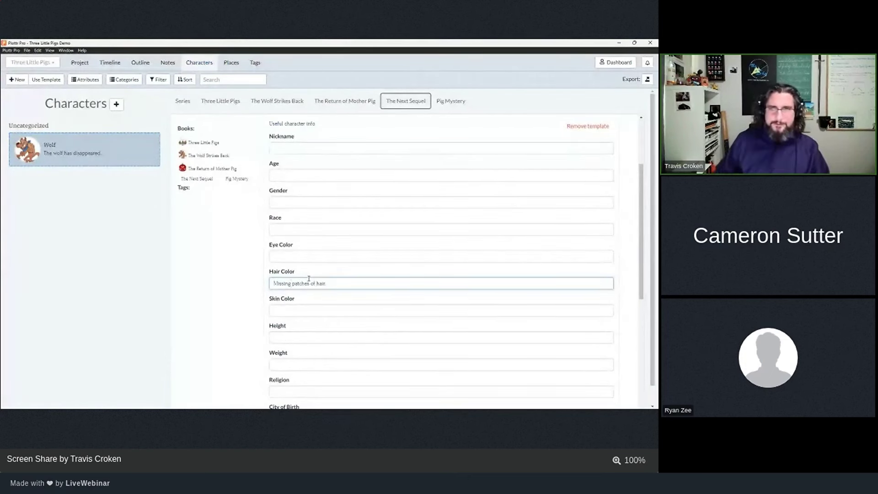
# - Set the Wolf's category for The Next Sequel to Ally
pyautogui.scroll(1, 337, 266)
pyautogui.scroll(3, 336, 265)
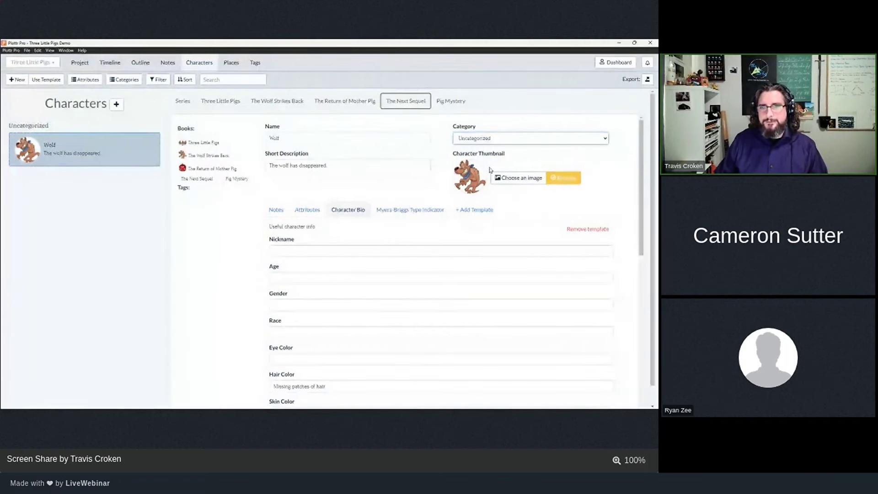
pyautogui.press('a')
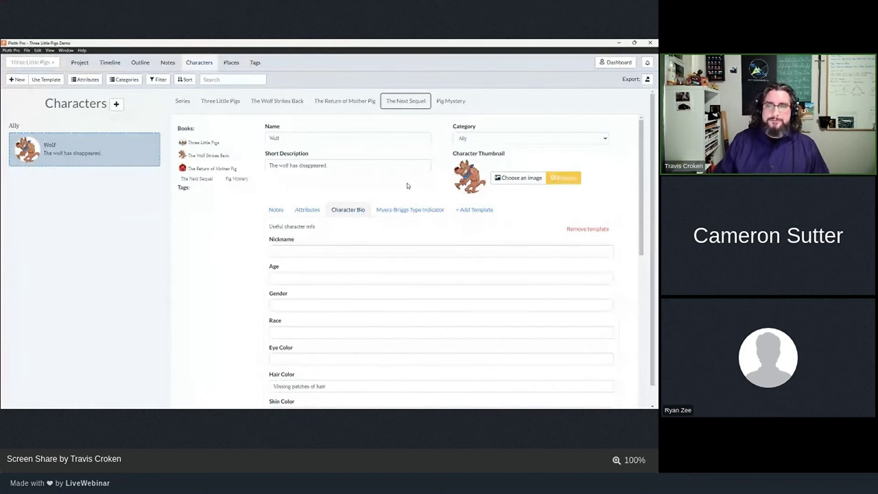
# - Set the Wolf's category for Pig Mystery to Supporting
pyautogui.click(451, 101)
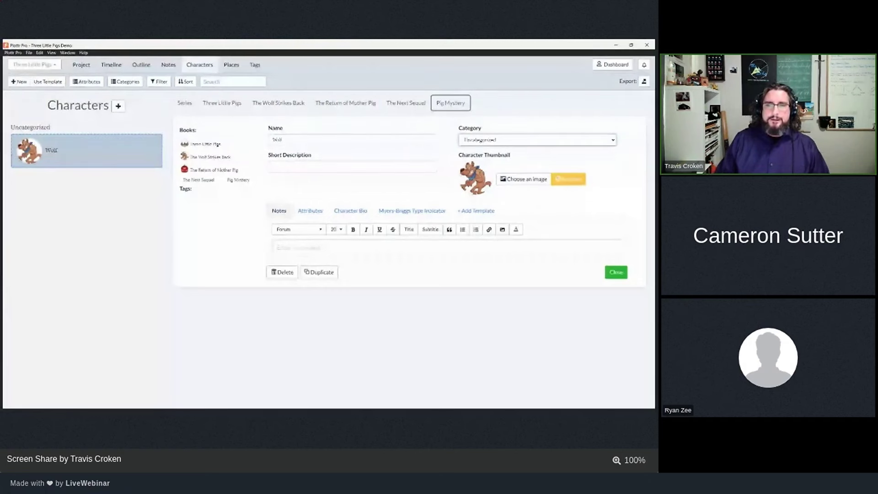
pyautogui.click(537, 139)
pyautogui.press('Down')
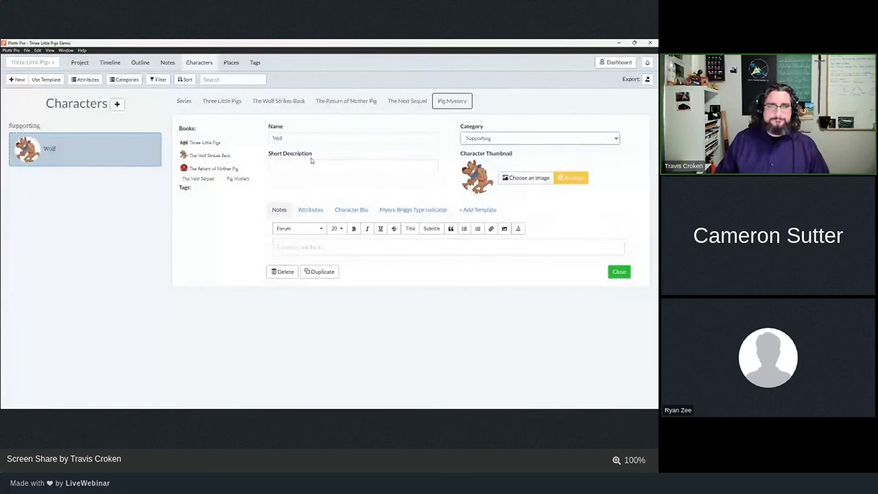
# - Set the Wolf's short description for Pig Mystery to "Helping solve the mystery of missing food in the forest." and finish editing
pyautogui.click(308, 167)
pyautogui.write('Helping sovl')
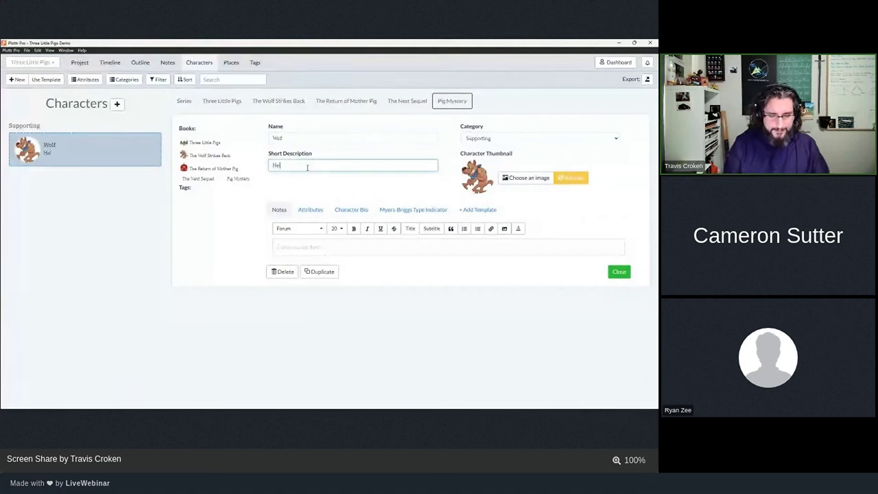
pyautogui.press('BackSpace')
pyautogui.press('BackSpace')
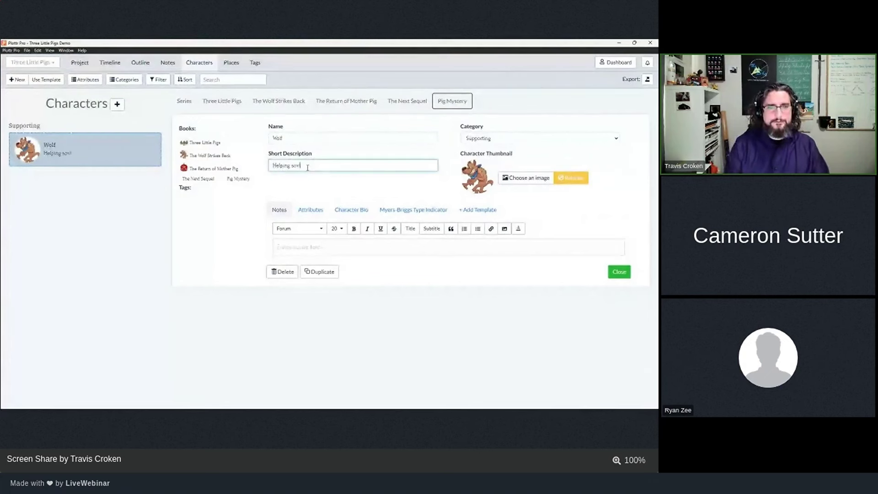
pyautogui.write('lve the mystery ')
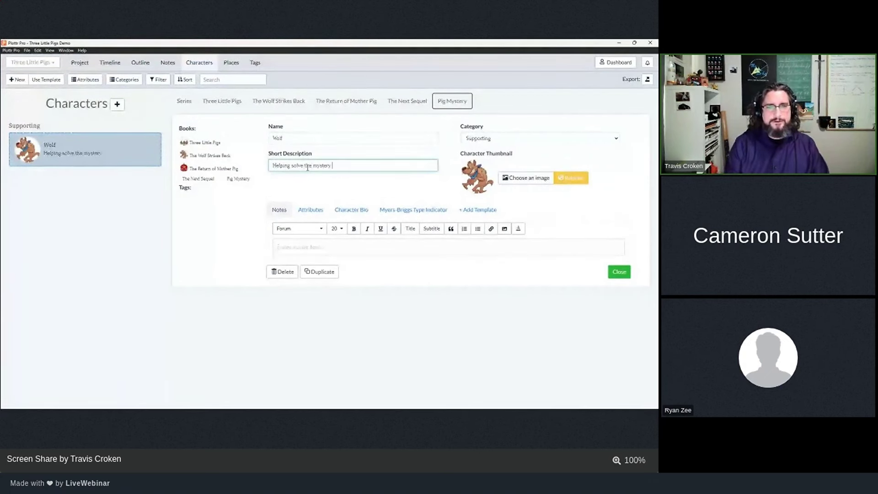
pyautogui.write('of missing f')
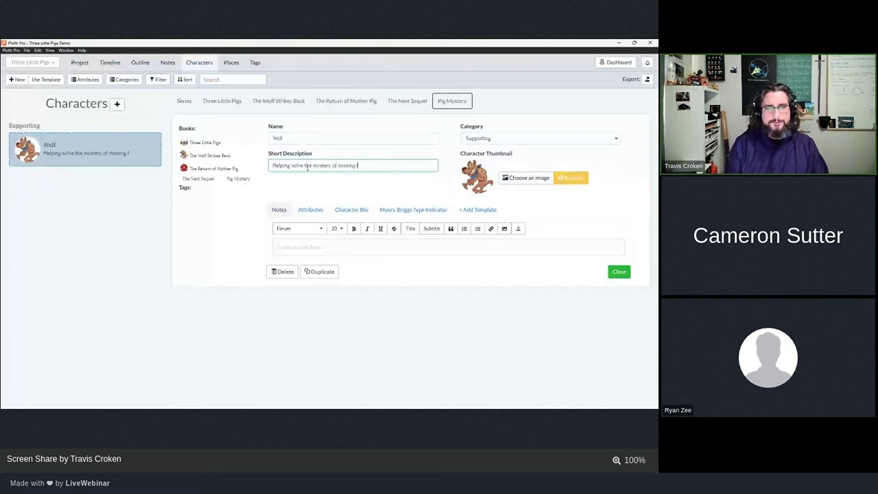
pyautogui.write('ood in the forest.')
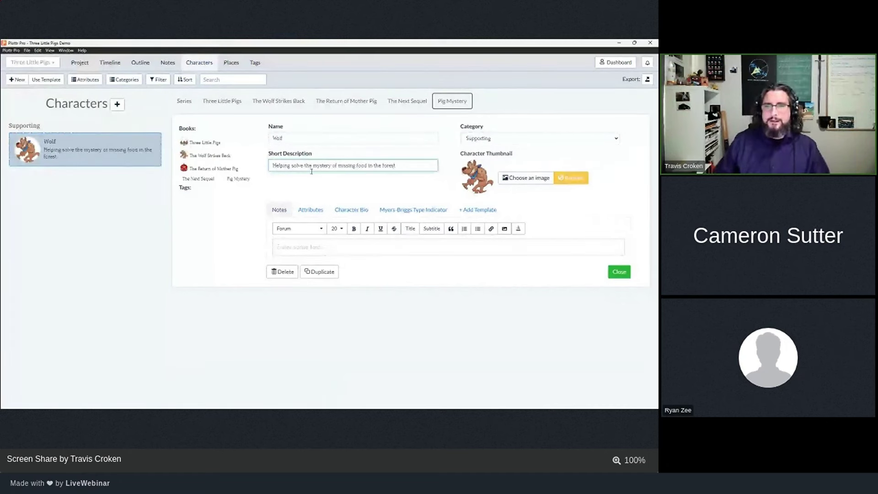
pyautogui.click(618, 272)
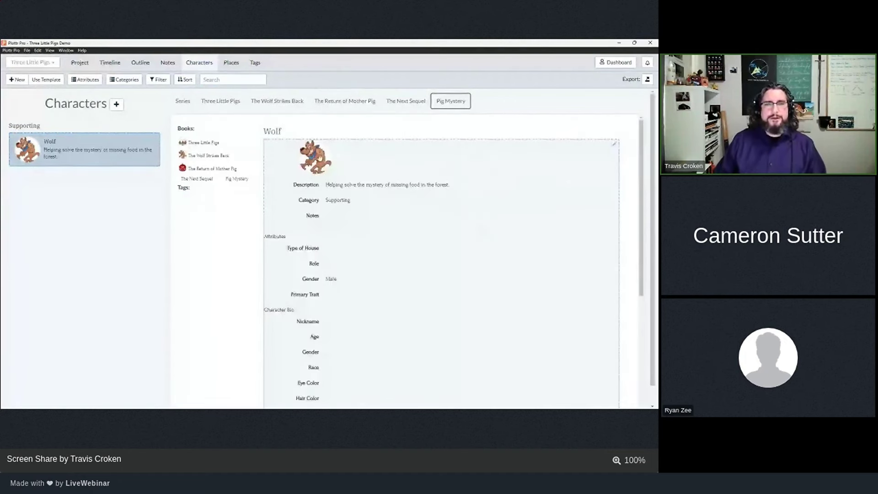
# - Compare the Wolf's details in The Return of Mother Pig, The Next Sequel and Pig Mystery, and view its series-level notes
pyautogui.click(349, 102)
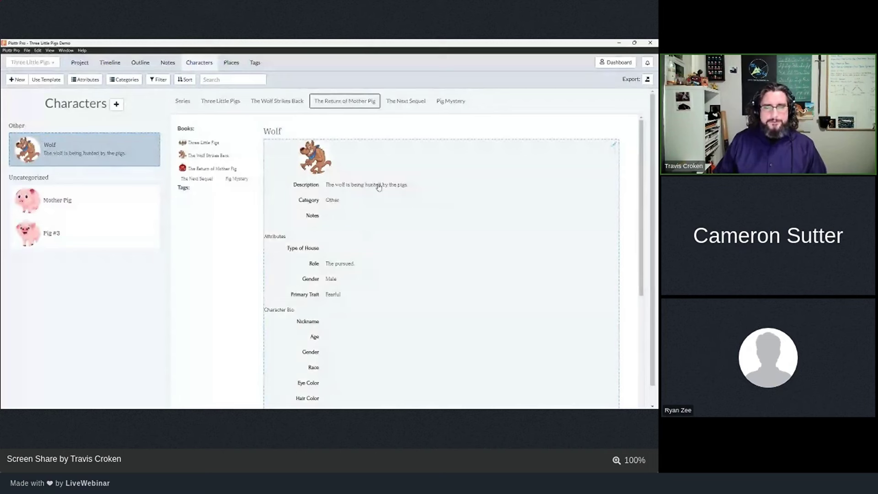
pyautogui.click(418, 104)
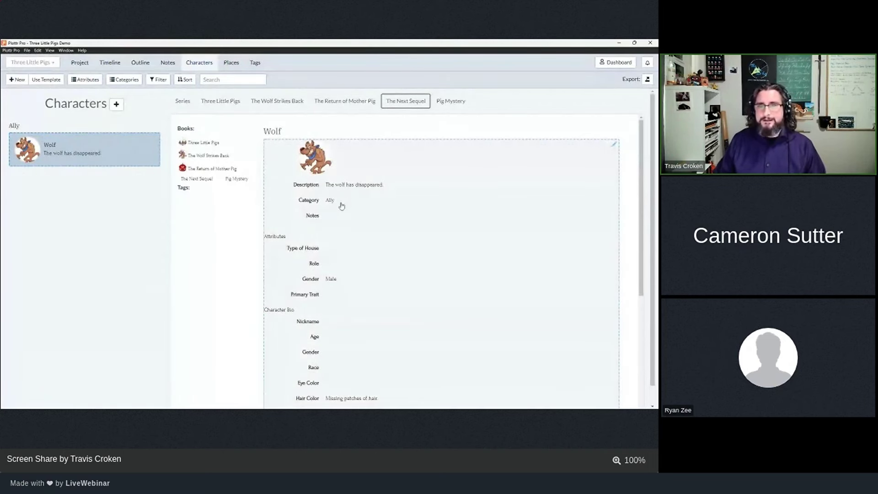
pyautogui.click(455, 107)
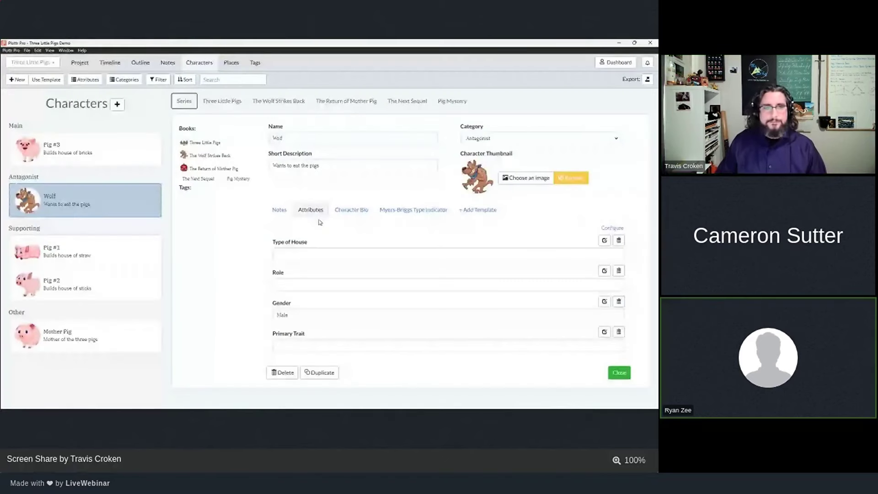
pyautogui.click(287, 210)
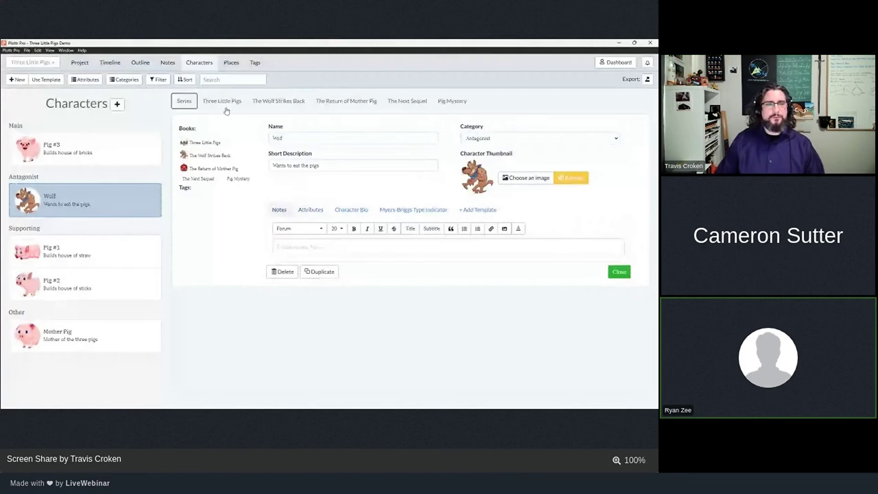
pyautogui.click(618, 272)
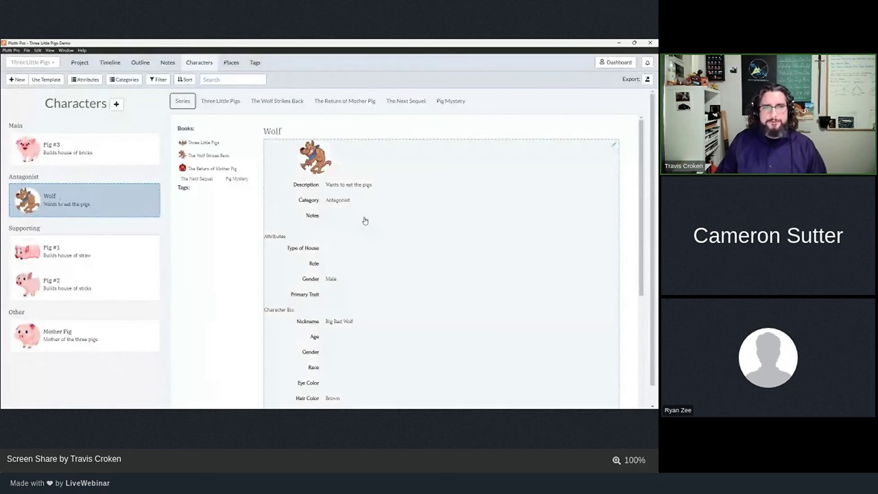
# - Add a custom character attribute named "Attitude" from the Wolf's series-level attributes
pyautogui.click(365, 221)
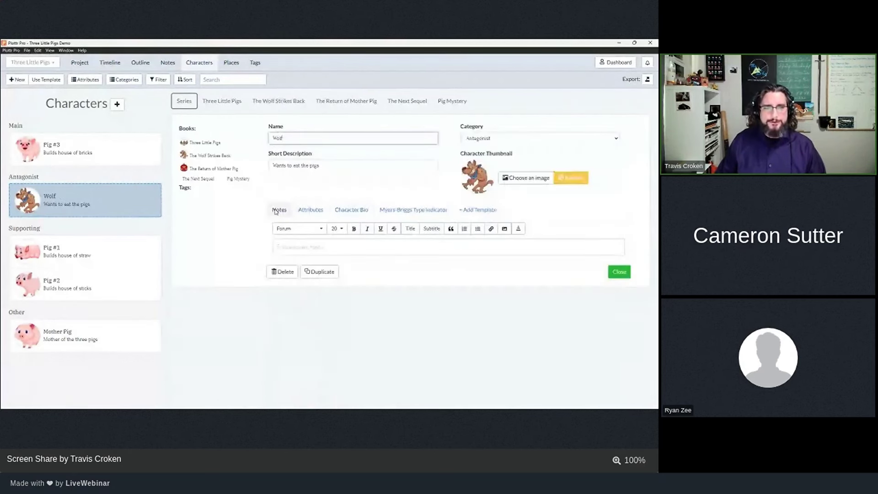
pyautogui.click(315, 213)
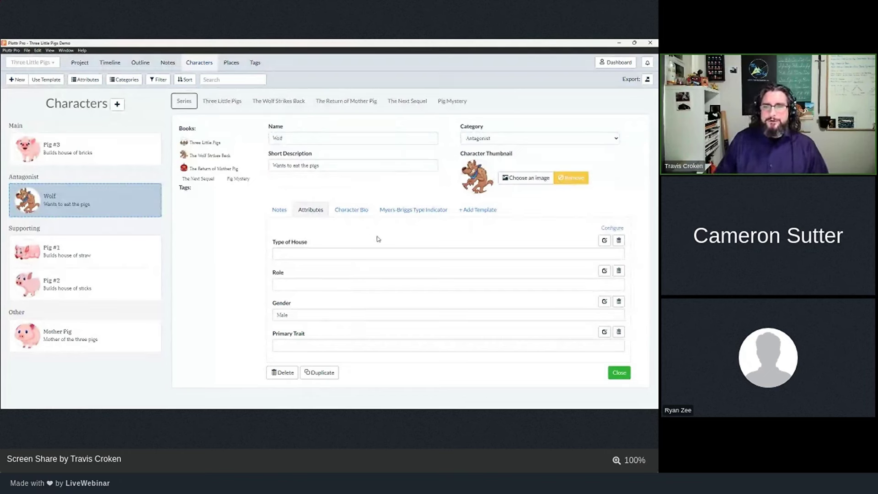
pyautogui.click(623, 230)
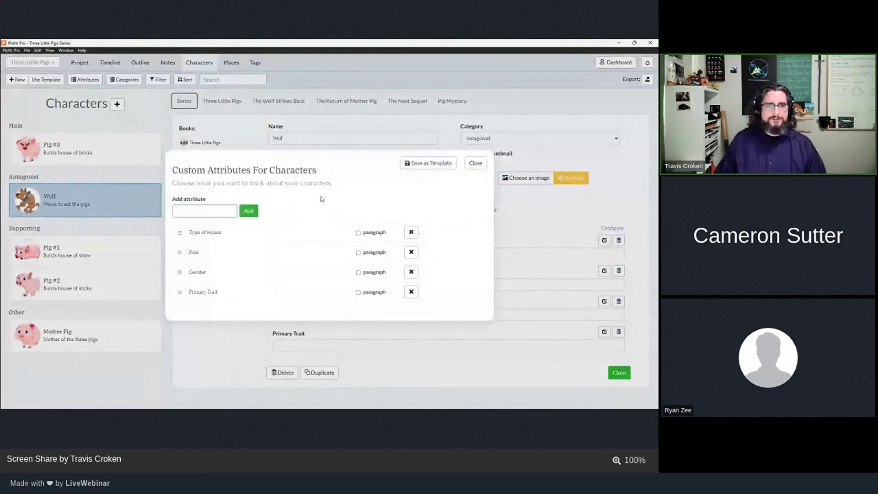
pyautogui.click(206, 212)
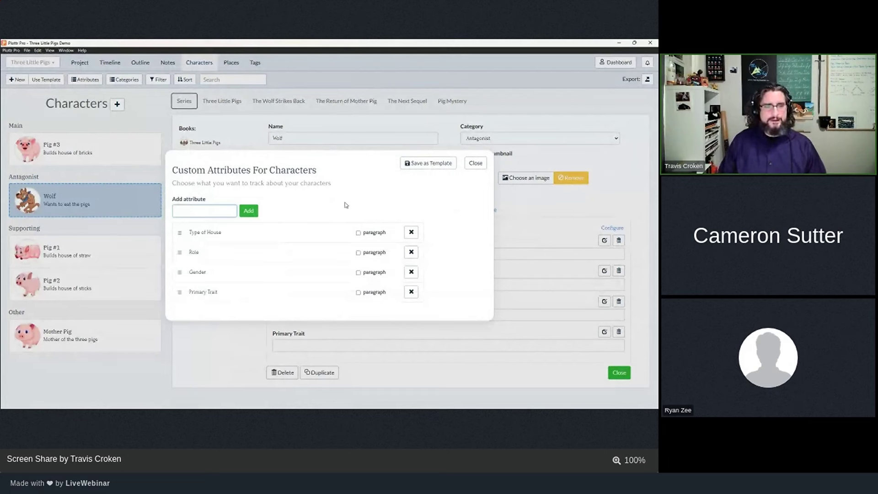
pyautogui.write('At')
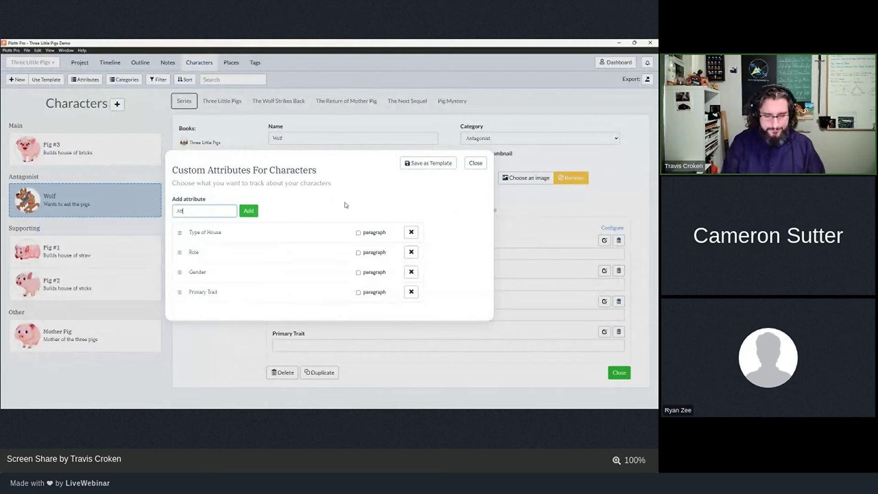
pyautogui.write('titude')
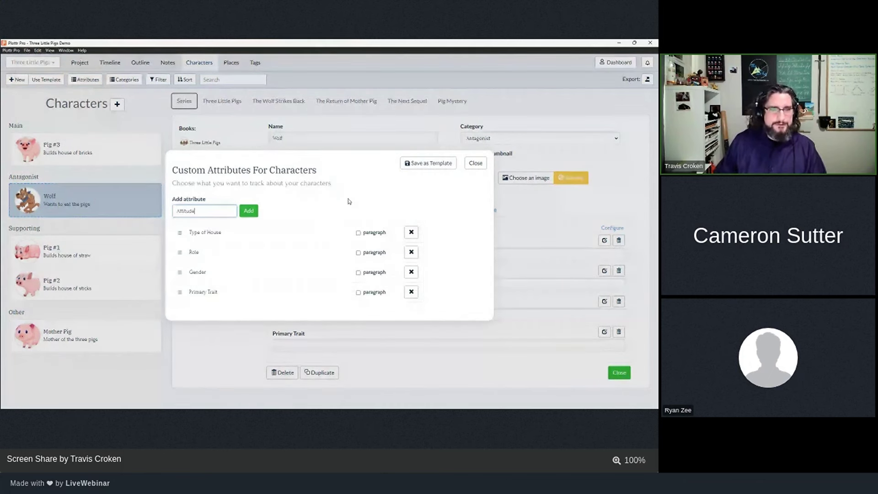
pyautogui.click(252, 212)
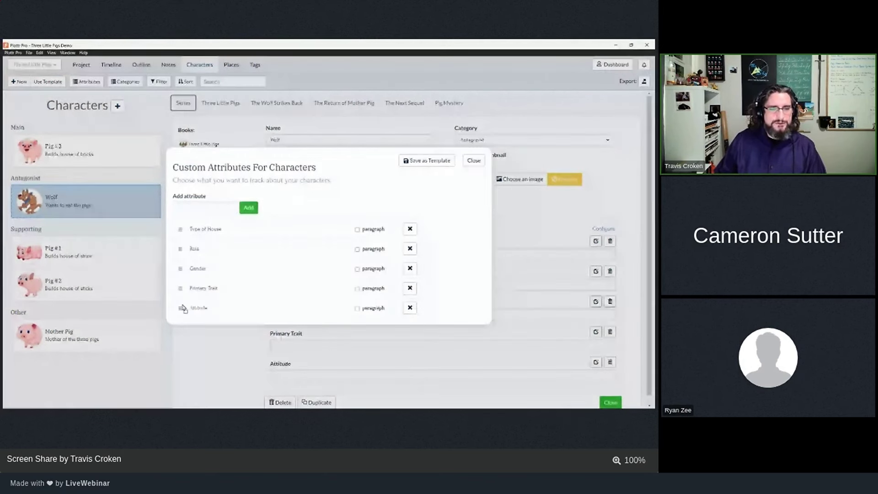
# - Move the Attitude attribute above Type of House so it is first among the custom character attributes
pyautogui.moveTo(183, 309); pyautogui.dragTo(183, 227)
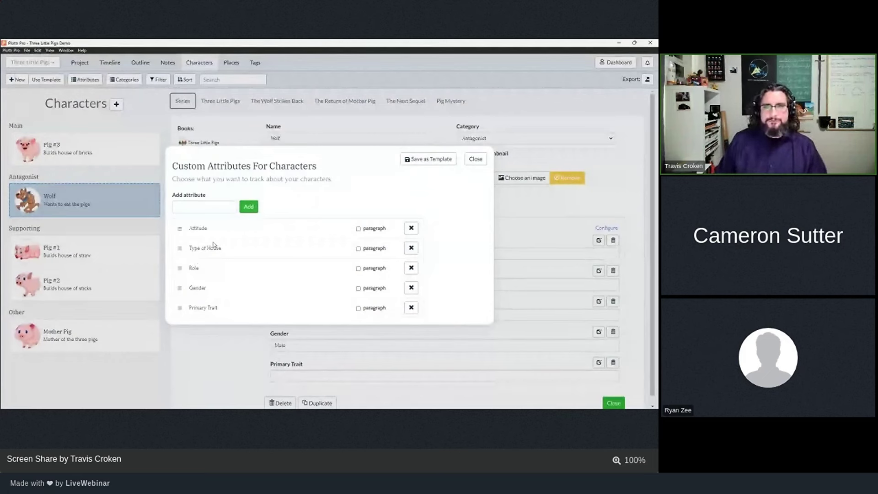
pyautogui.click(479, 160)
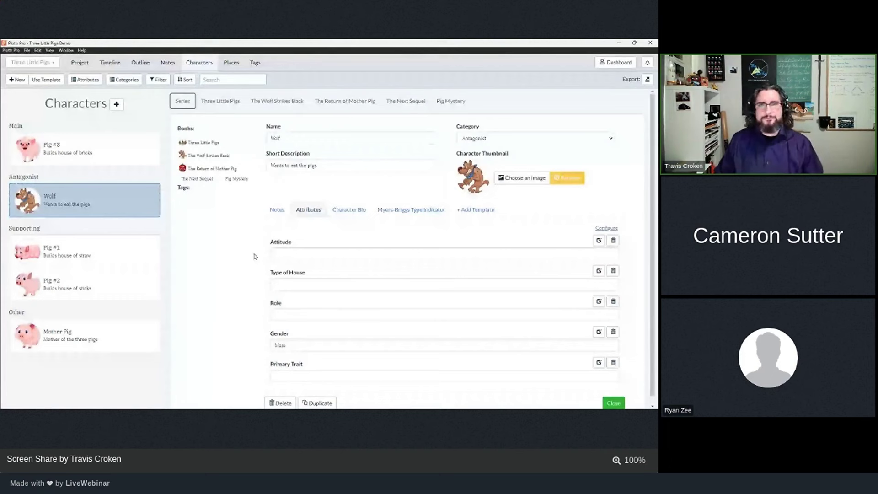
pyautogui.click(606, 228)
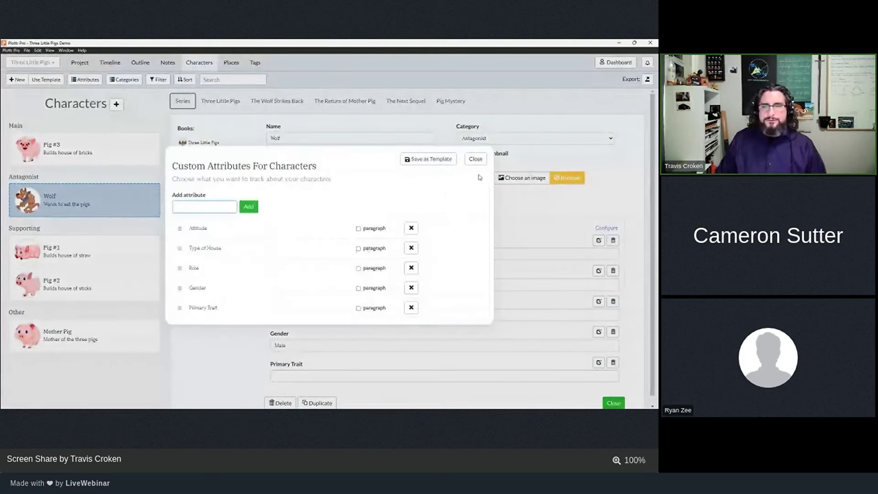
pyautogui.click(475, 159)
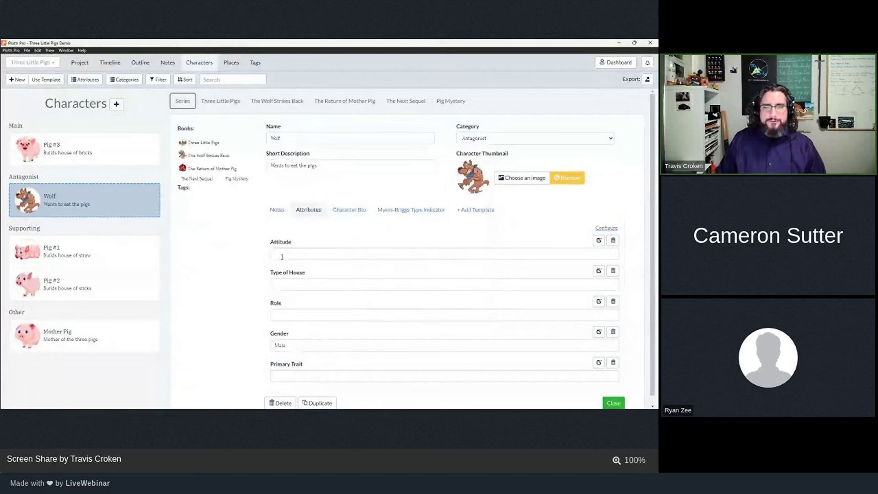
# - Make the Attitude attribute a paragraph field and examine its text formatting options in the Wolf's attributes
pyautogui.click(296, 253)
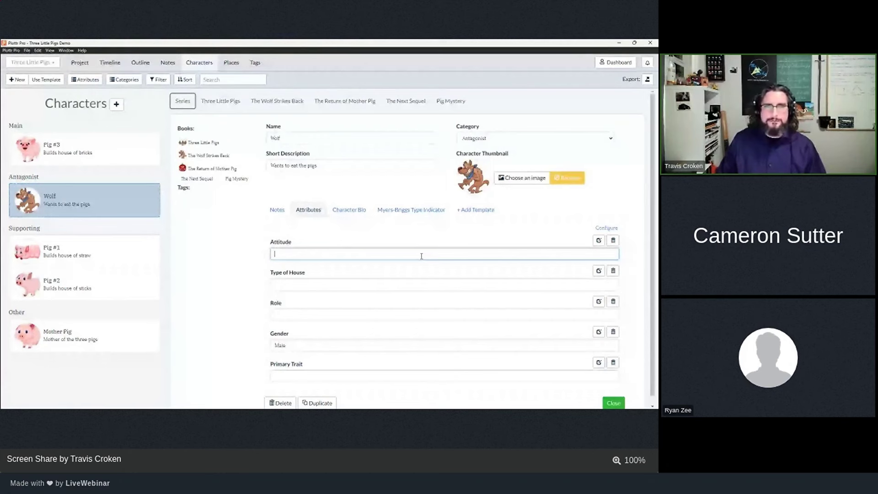
pyautogui.click(601, 229)
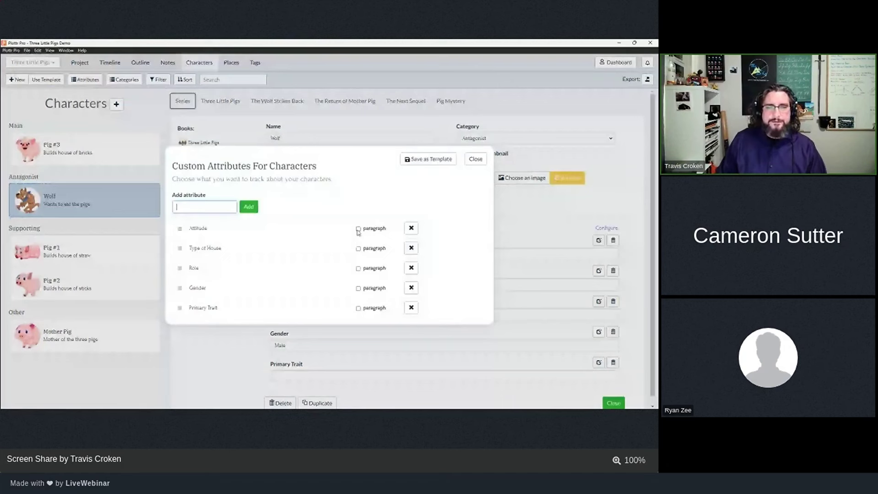
pyautogui.click(358, 230)
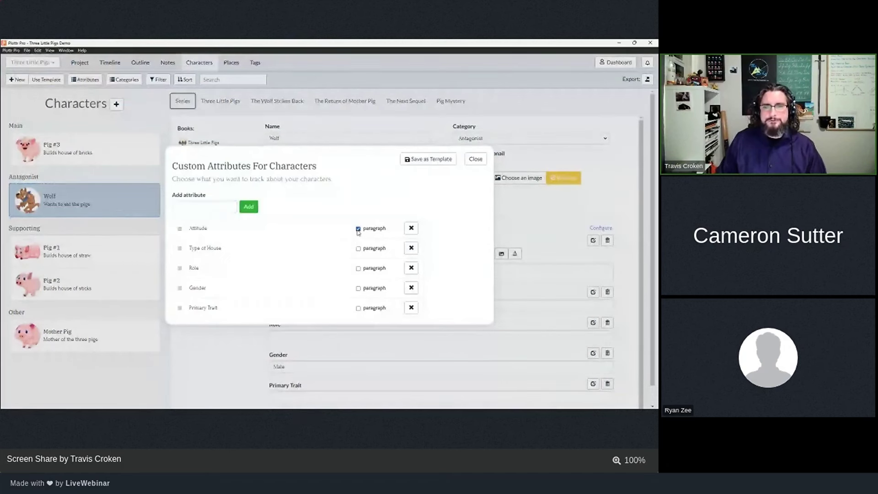
pyautogui.click(475, 160)
pyautogui.click(323, 275)
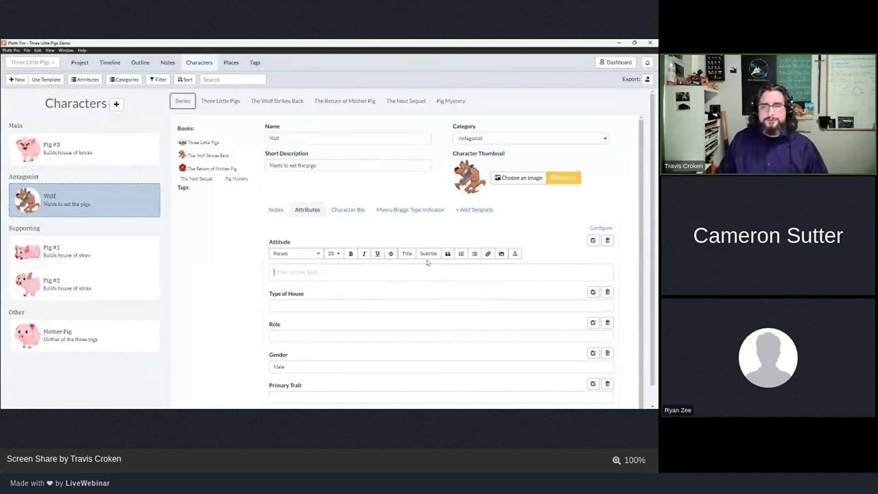
pyautogui.click(475, 254)
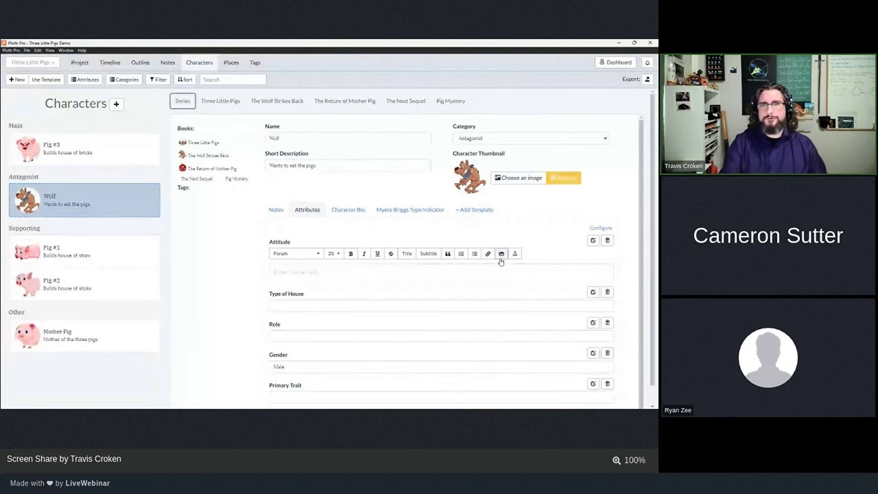
pyautogui.click(501, 260)
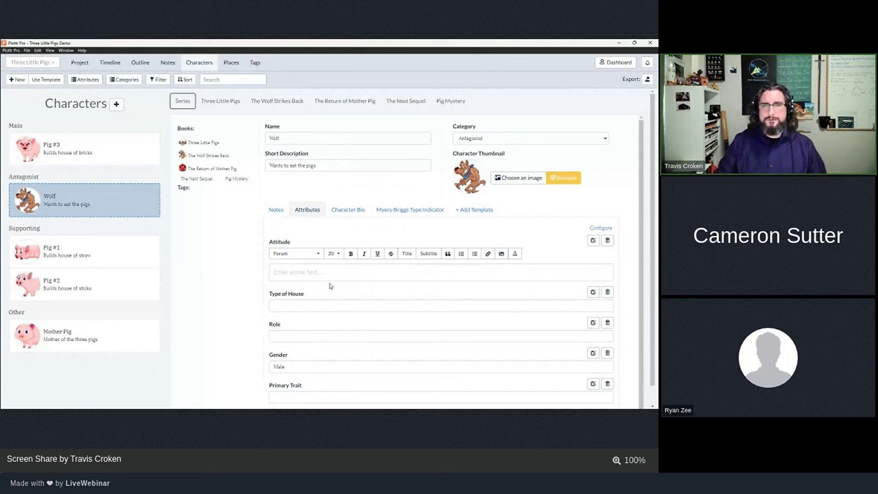
# - Turn off the paragraph option for the Attitude attribute in the custom attribute settings
pyautogui.click(601, 228)
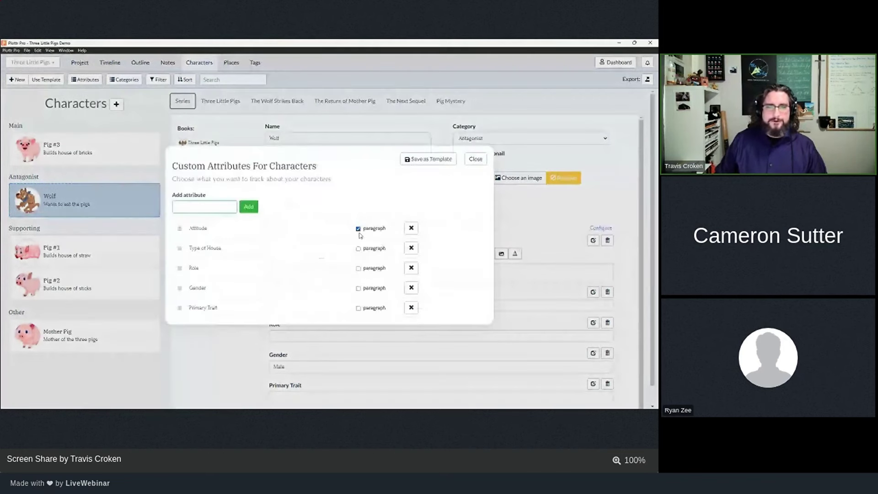
pyautogui.click(358, 229)
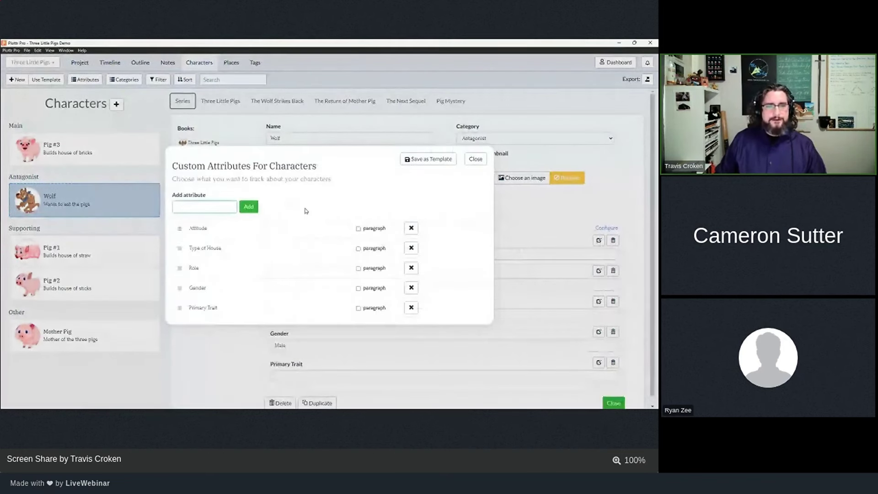
# - Add a custom character attribute named "Hunger Level" and move it to the first place, above Attitude
pyautogui.write('Hu')
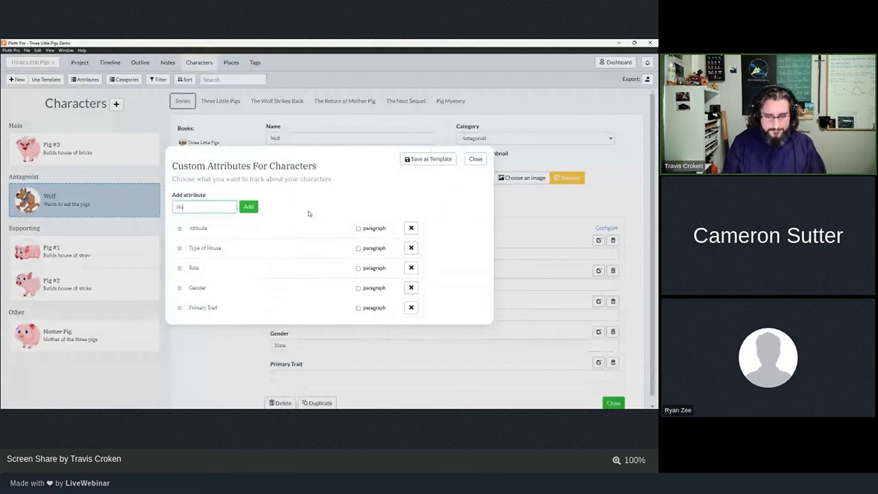
pyautogui.write('nger level')
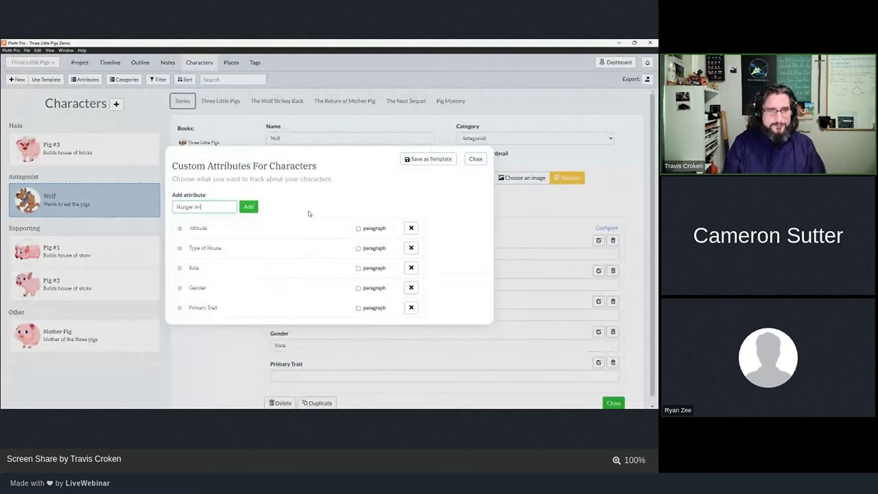
pyautogui.press('BackSpace')
pyautogui.press('BackSpace')
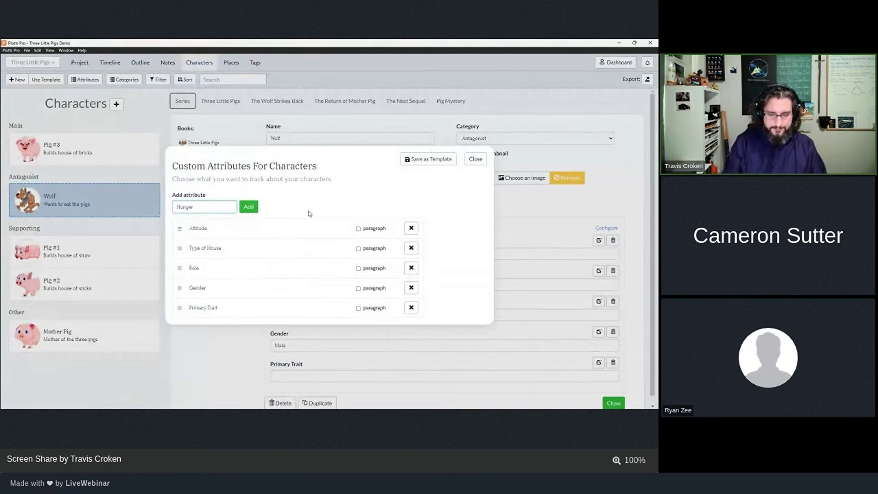
pyautogui.write('Level')
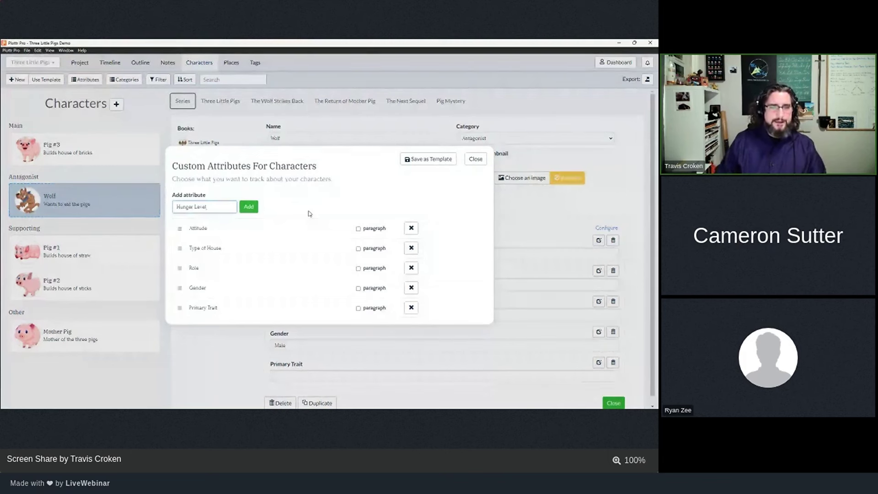
pyautogui.click(252, 207)
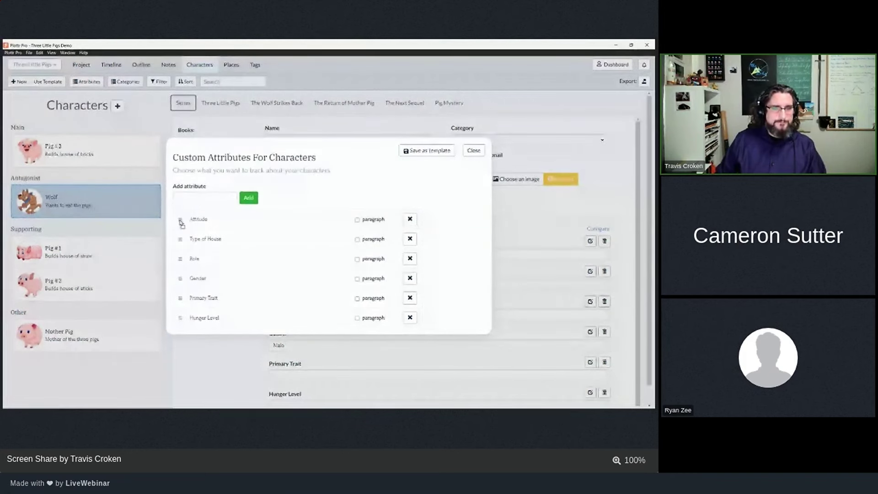
pyautogui.moveTo(181, 221); pyautogui.dragTo(181, 219)
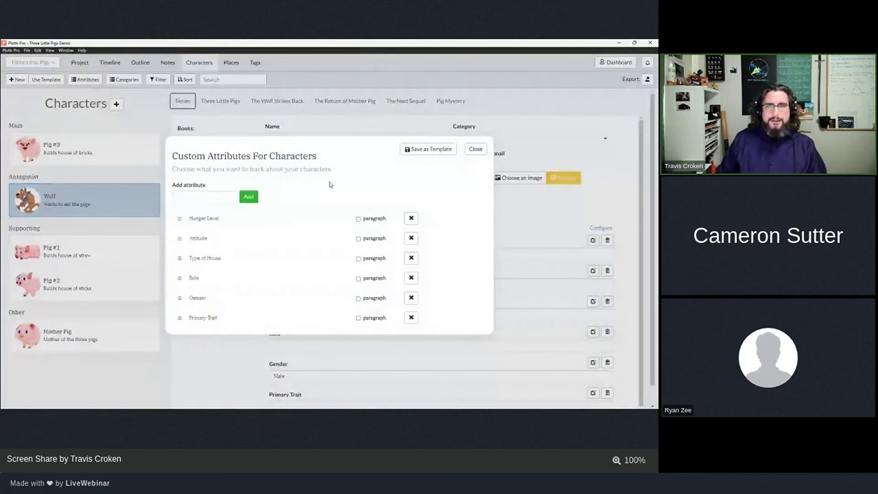
# - Save the custom attributes as a character template named "Hunger" with the description "Levels of hunger", and leave the attribute settings
pyautogui.click(429, 149)
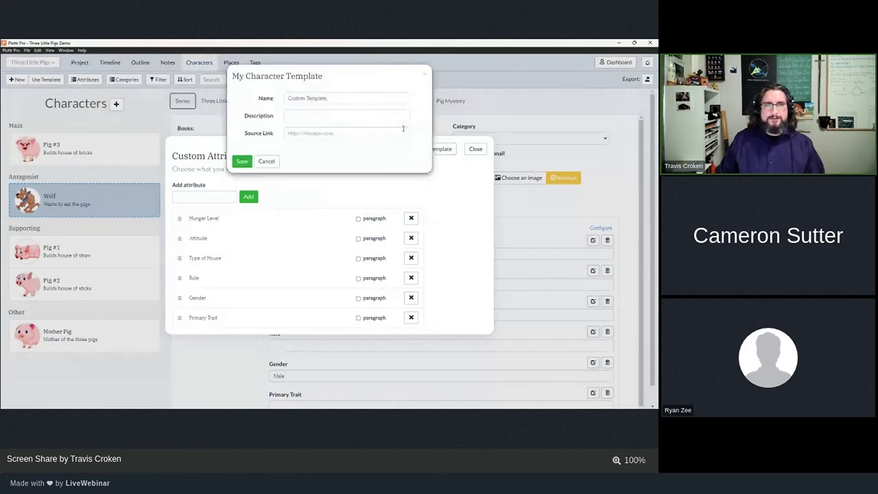
pyautogui.moveTo(336, 99); pyautogui.dragTo(274, 100)
pyautogui.write('Hupger')
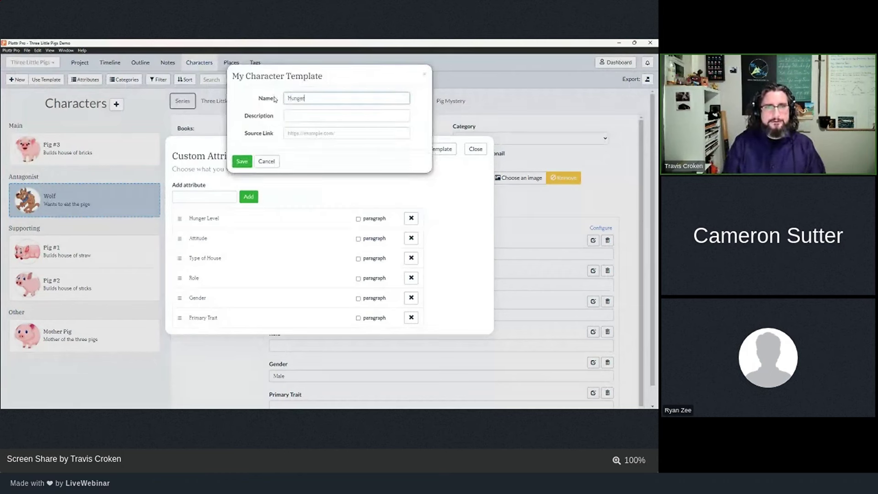
pyautogui.click(292, 112)
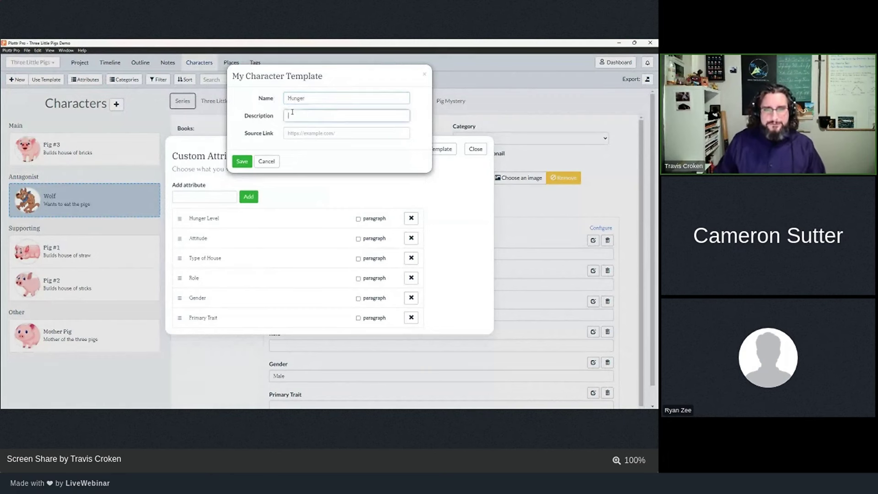
pyautogui.write('Levels o')
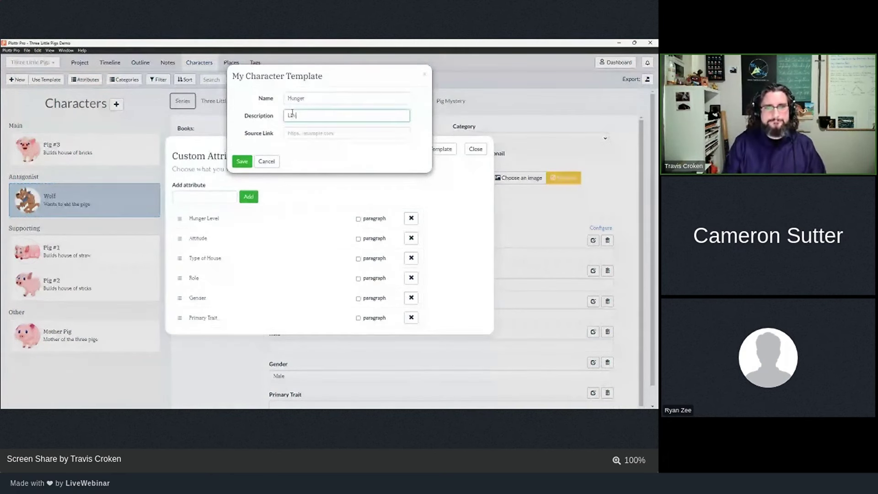
pyautogui.write('f hunger')
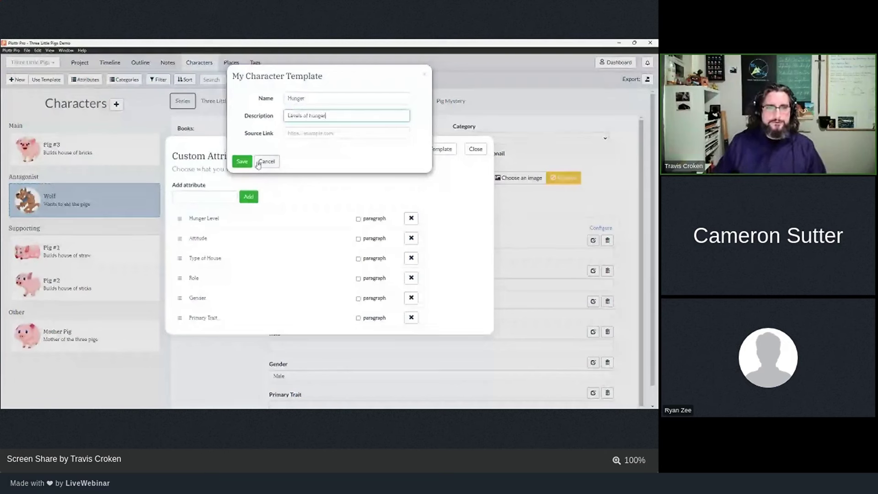
pyautogui.click(241, 162)
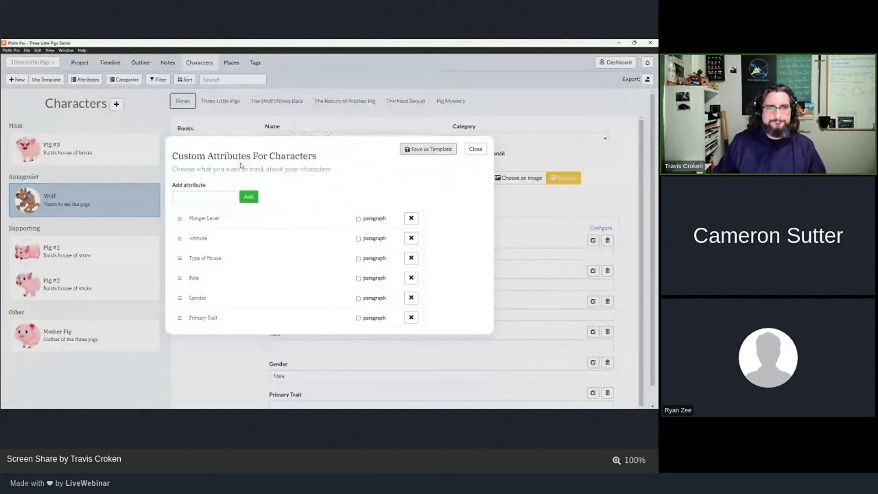
pyautogui.click(475, 150)
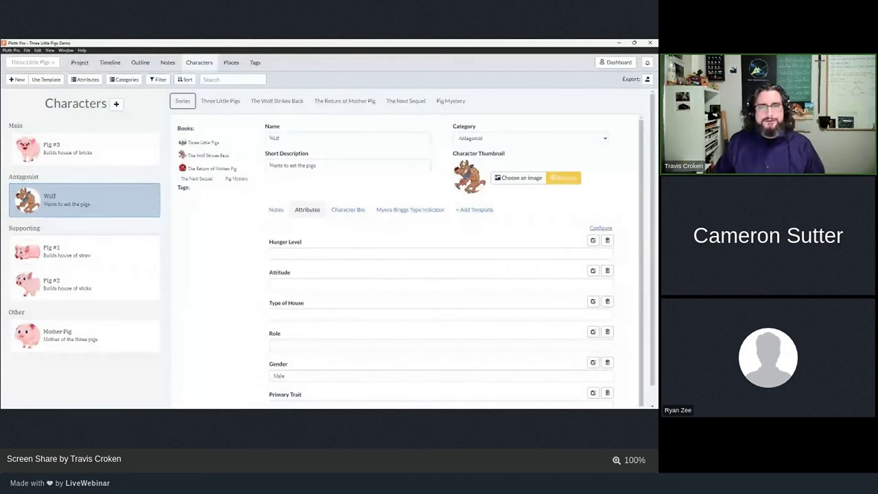
# - Add the Hunger template from the custom templates to the Wolf's series-level details
pyautogui.click(472, 210)
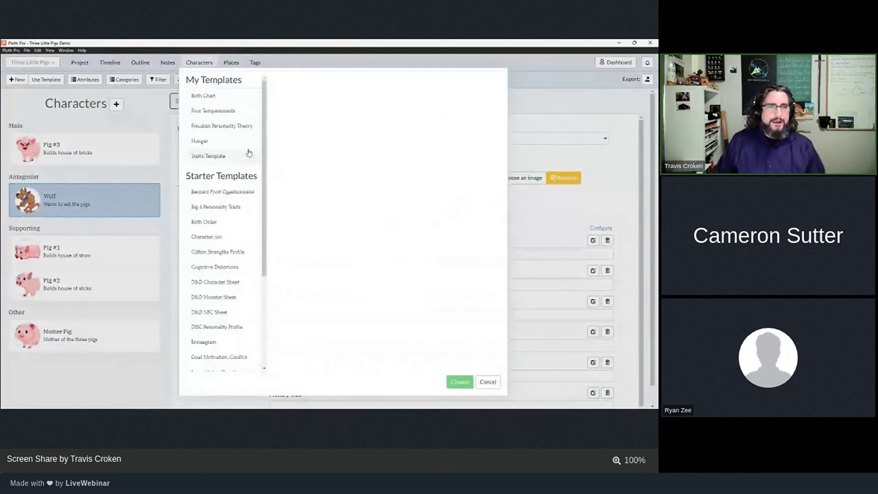
pyautogui.click(207, 145)
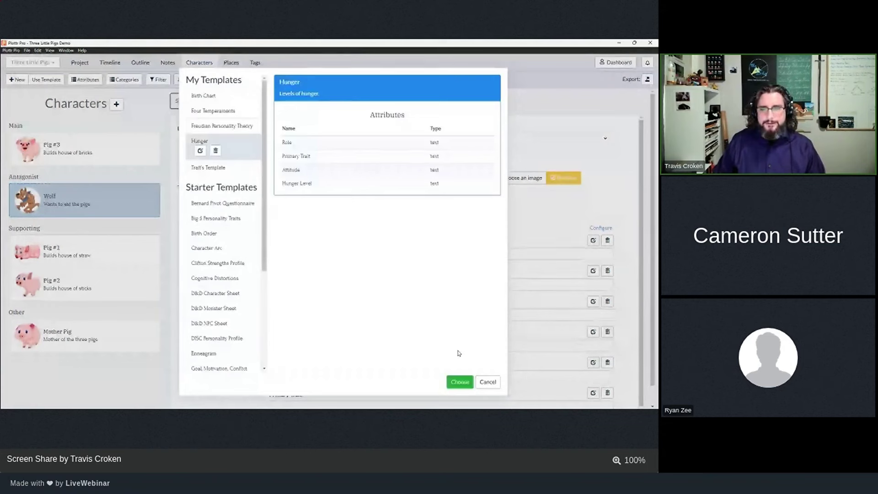
pyautogui.click(460, 382)
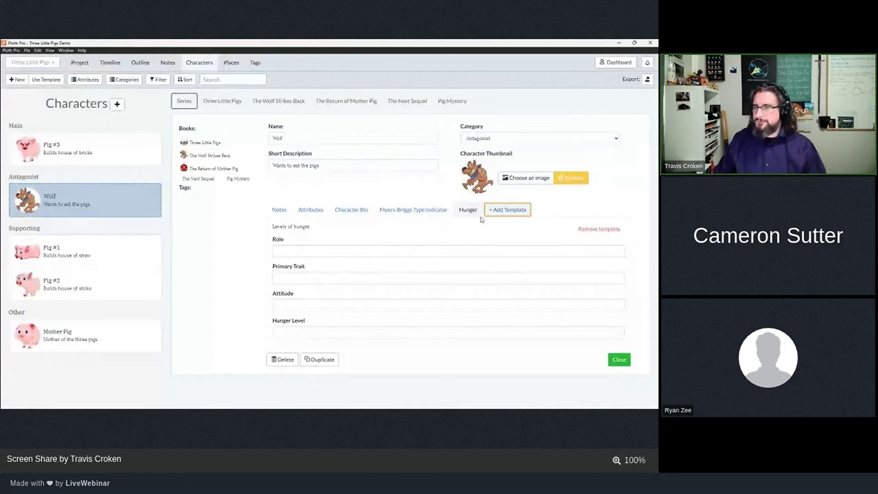
# - Remove the Hunger template from the Wolf and return to the character's attributes
pyautogui.click(591, 229)
pyautogui.click(386, 207)
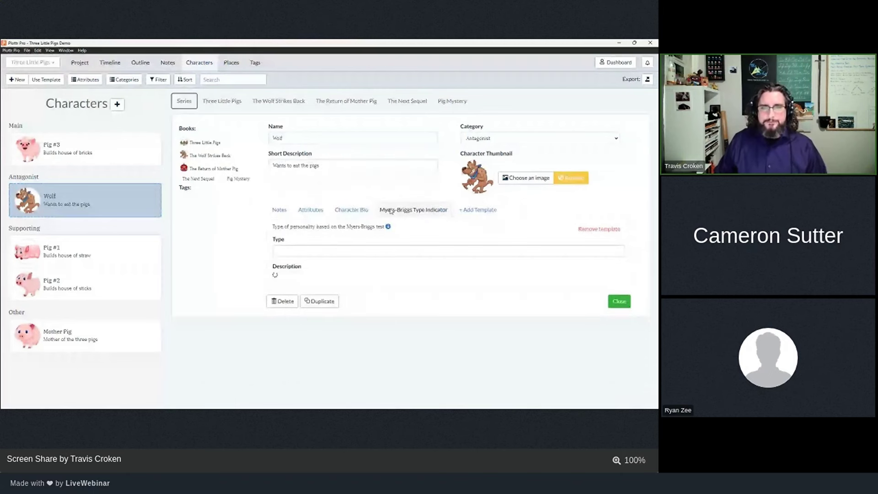
pyautogui.click(307, 211)
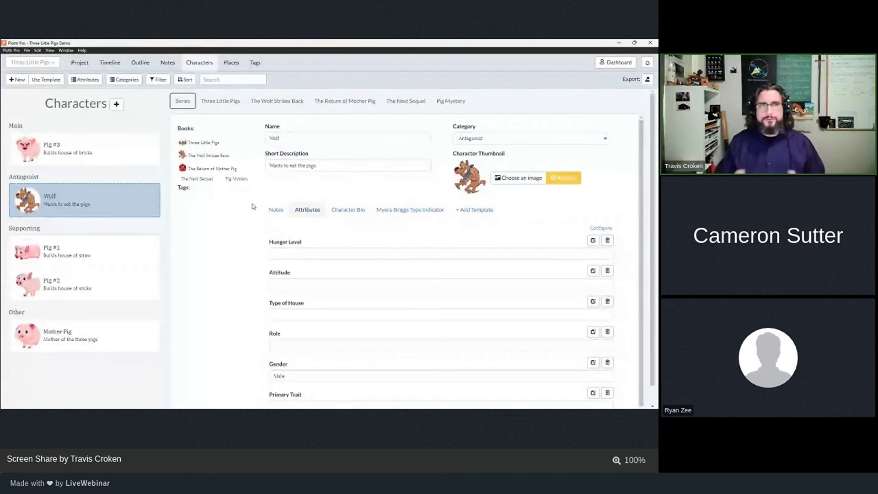
# - Review the list of custom attributes for characters, then look over the Wolf's attribute fields
pyautogui.click(90, 82)
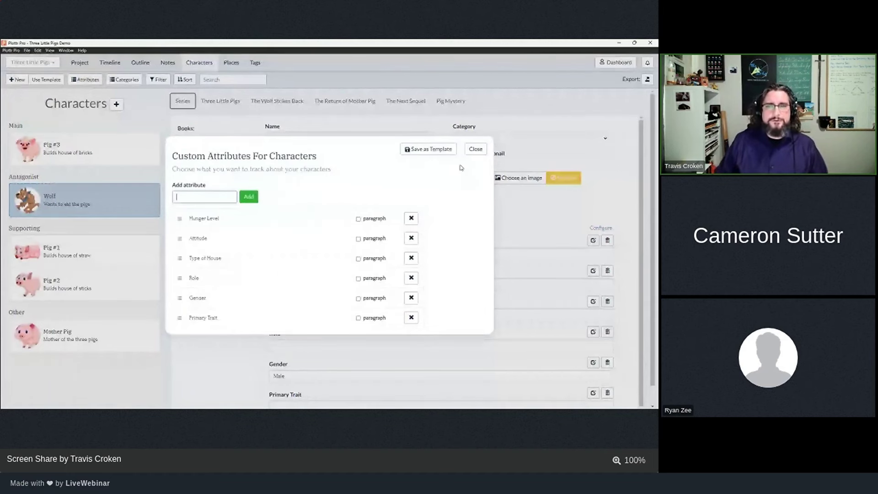
pyautogui.click(476, 148)
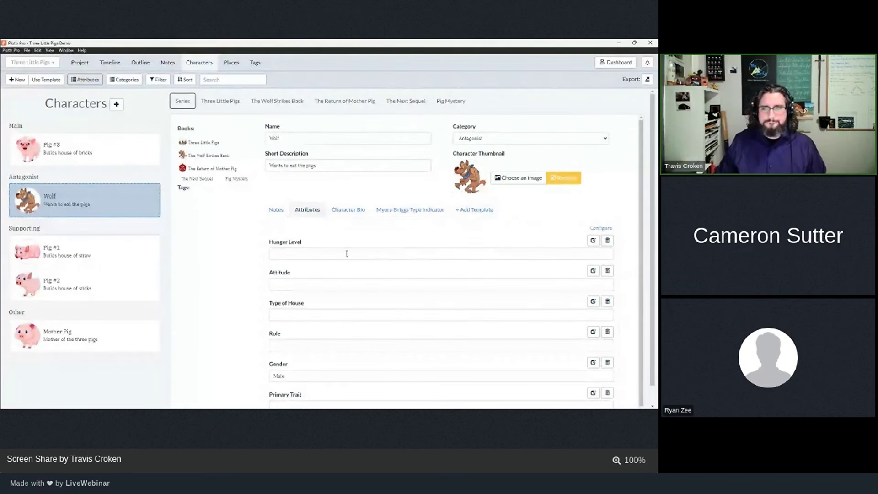
pyautogui.scroll(-1, 347, 253)
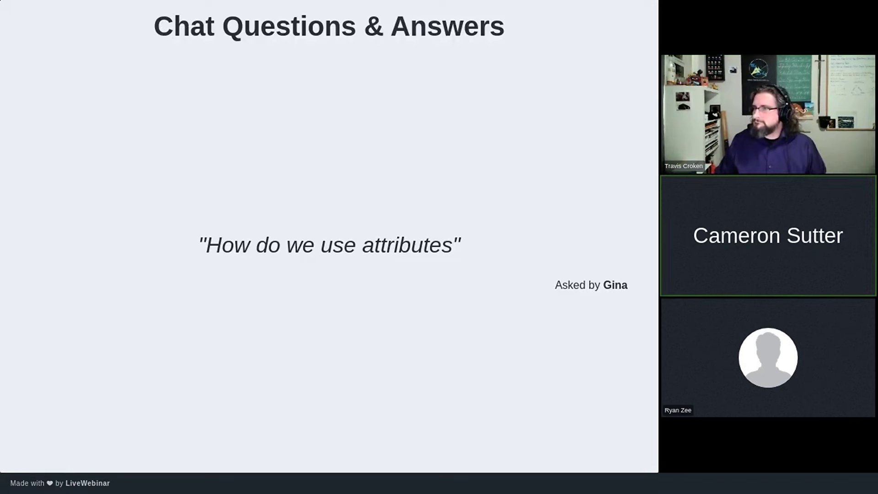
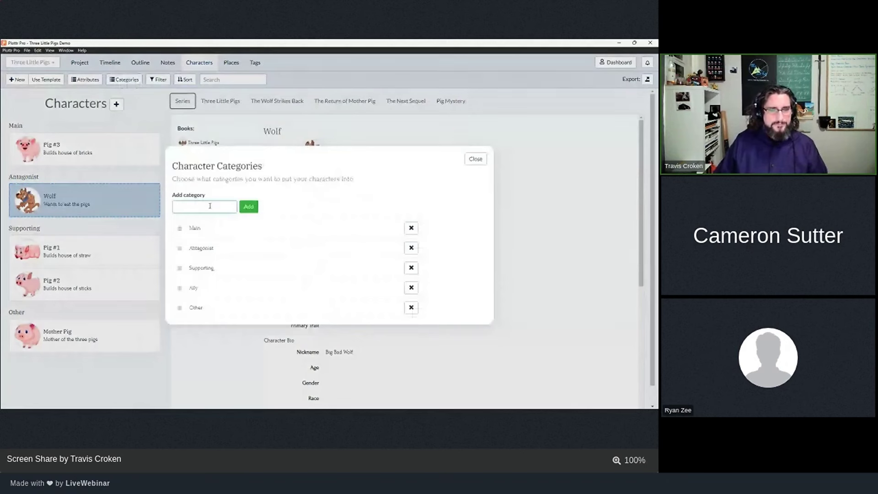
# - Add a character category named "Obsolete" and close the category settings
pyautogui.write('Obsolete')
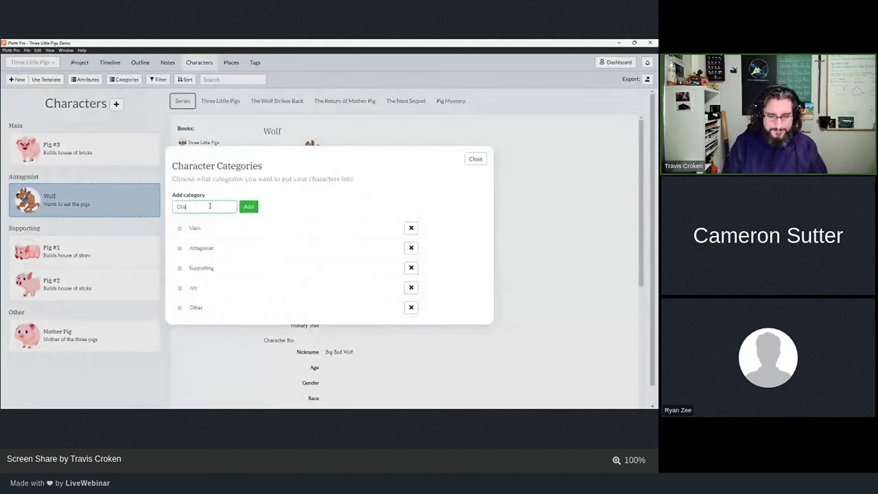
pyautogui.click(249, 205)
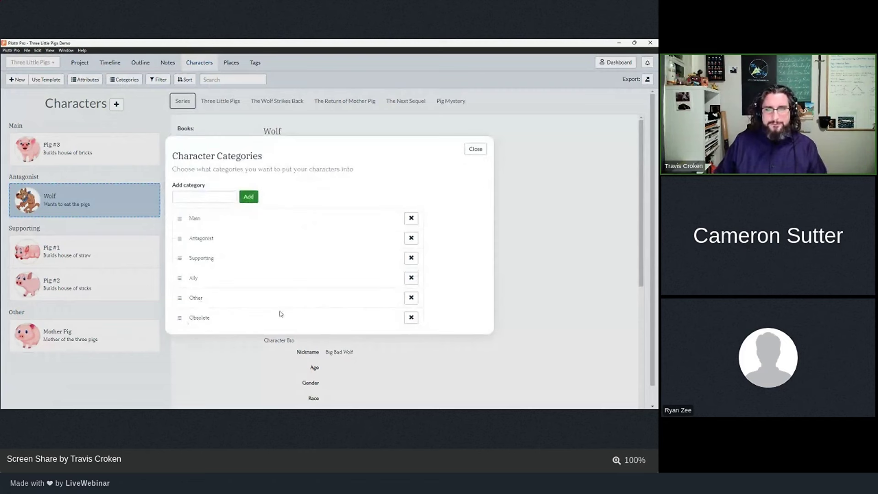
pyautogui.click(479, 148)
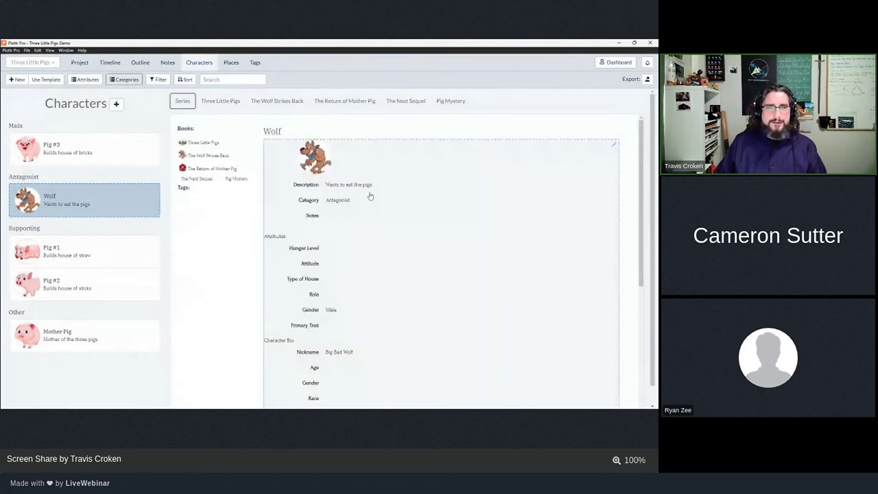
# - Change Mother Pig's category to Obsolete and finish editing the character
pyautogui.scroll(-1, 103, 293)
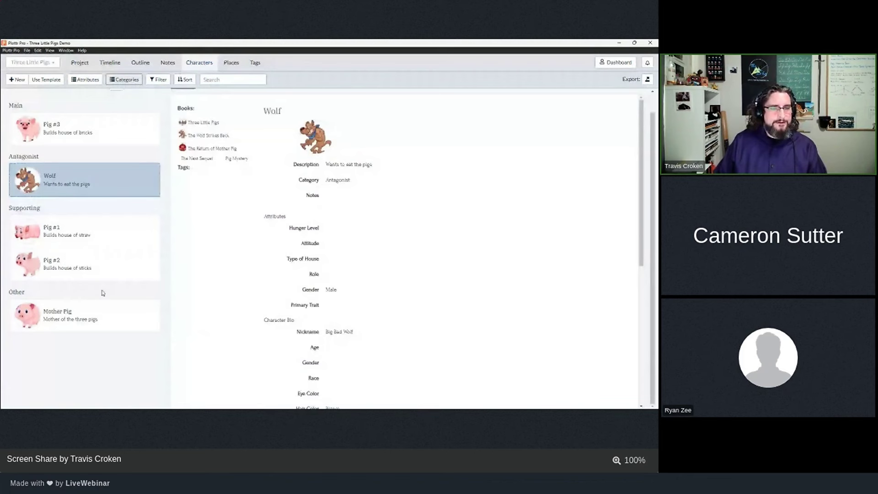
pyautogui.click(77, 311)
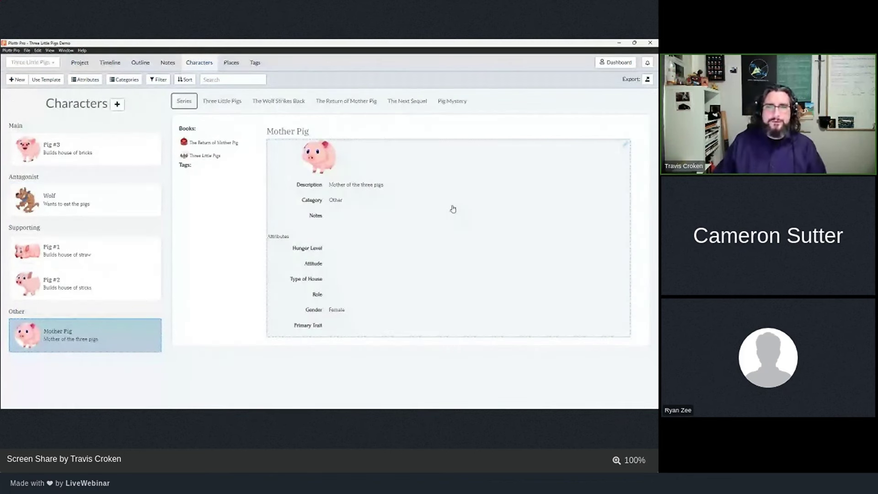
pyautogui.click(453, 209)
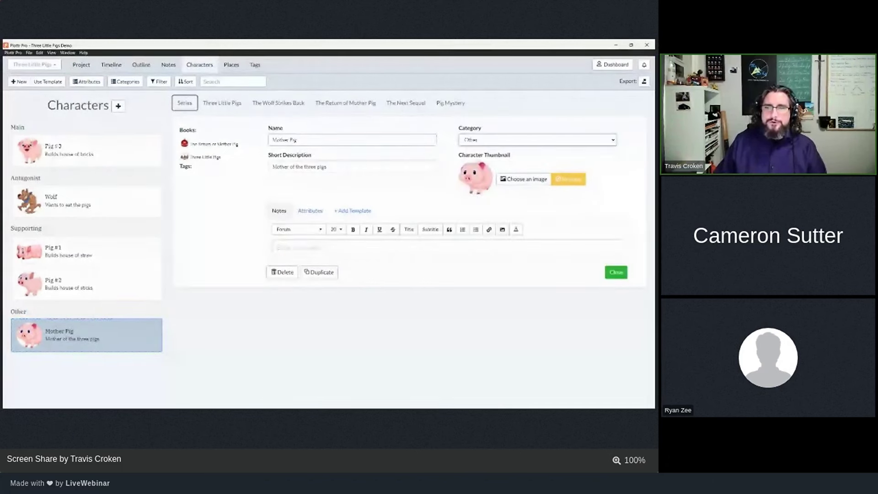
pyautogui.press('Down')
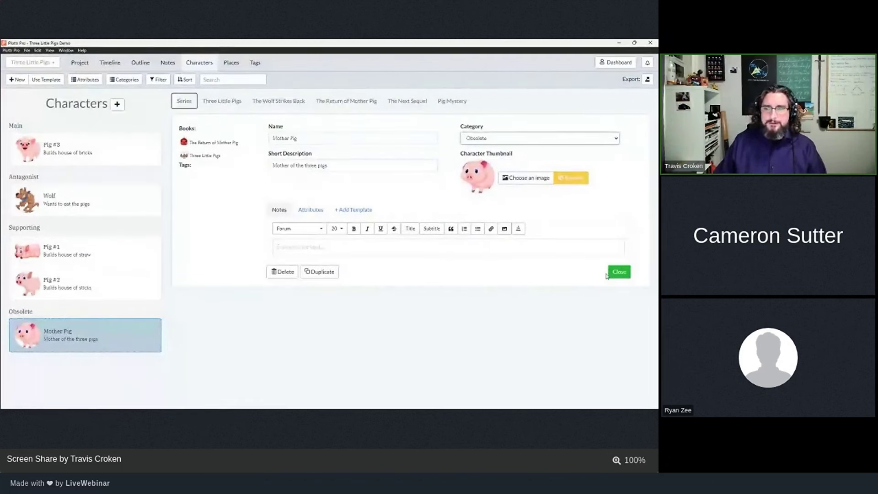
pyautogui.click(610, 273)
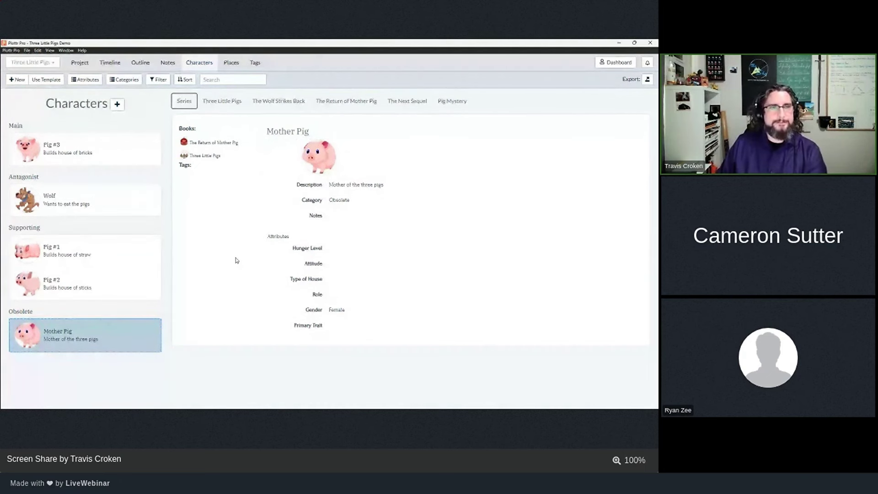
# - Look at the Three Little Pigs timeline and examine the Brick House entry among the places
pyautogui.click(109, 64)
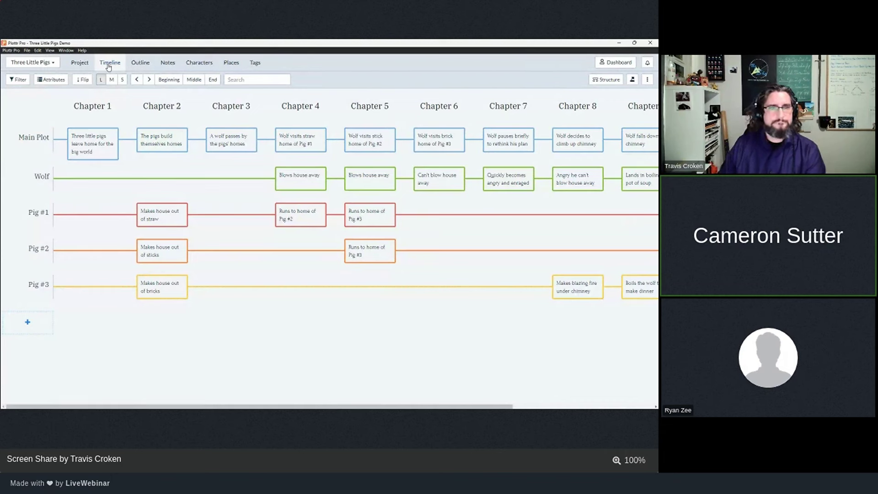
pyautogui.click(232, 64)
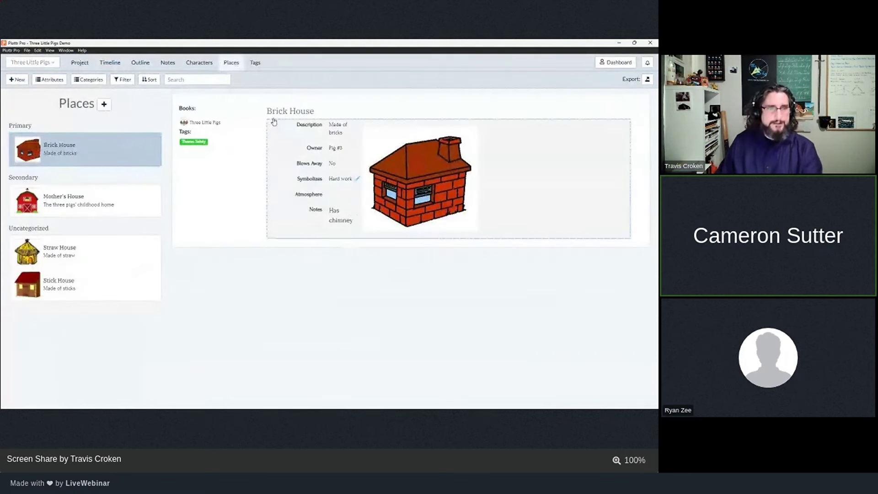
pyautogui.moveTo(221, 138)
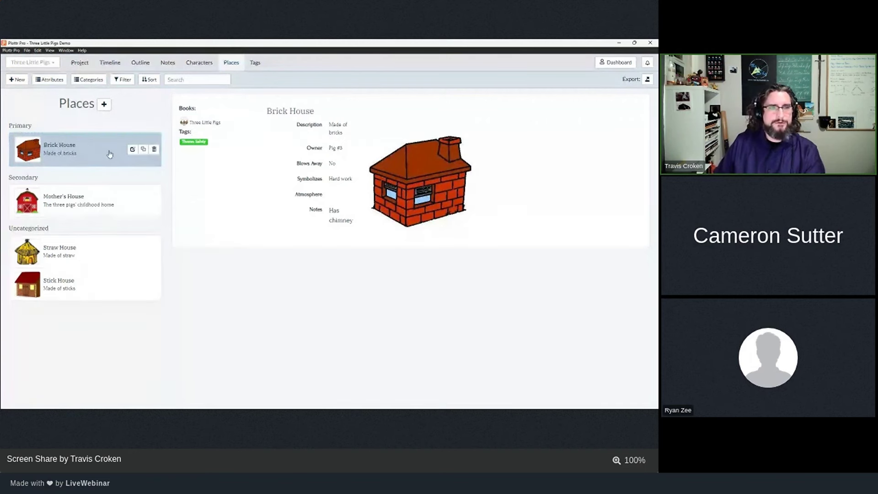
pyautogui.click(143, 151)
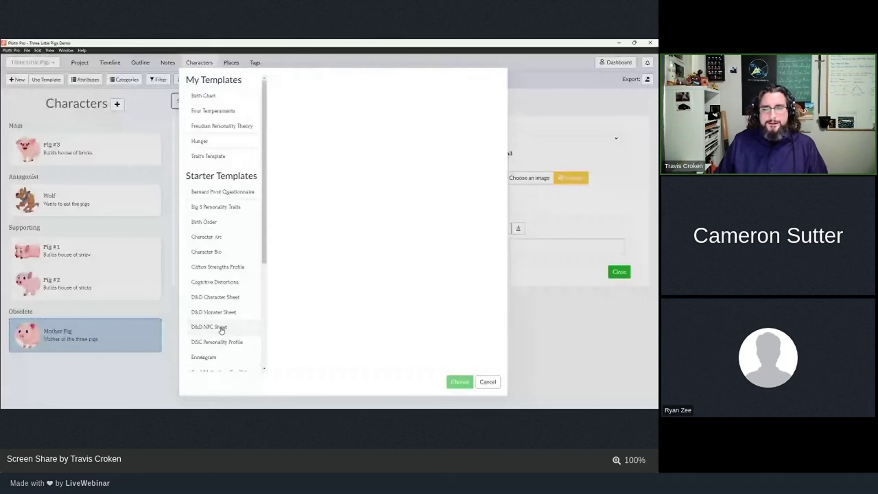
# - Add the D&D NPC Sheet template to Mother Pig and read the description of its Size field
pyautogui.click(222, 328)
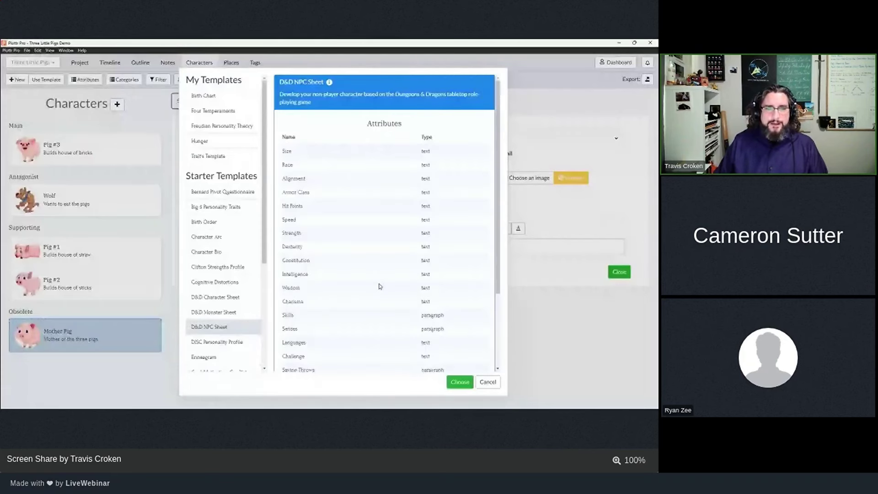
pyautogui.press('Return')
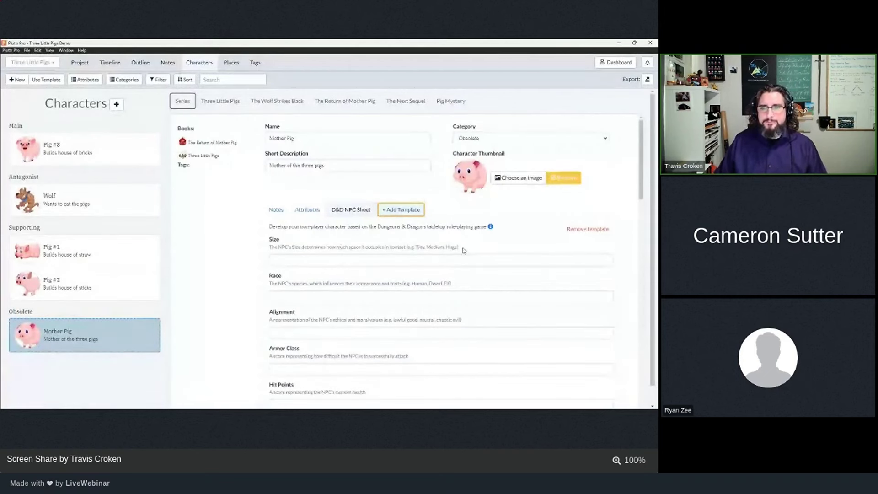
pyautogui.moveTo(463, 250); pyautogui.dragTo(436, 247)
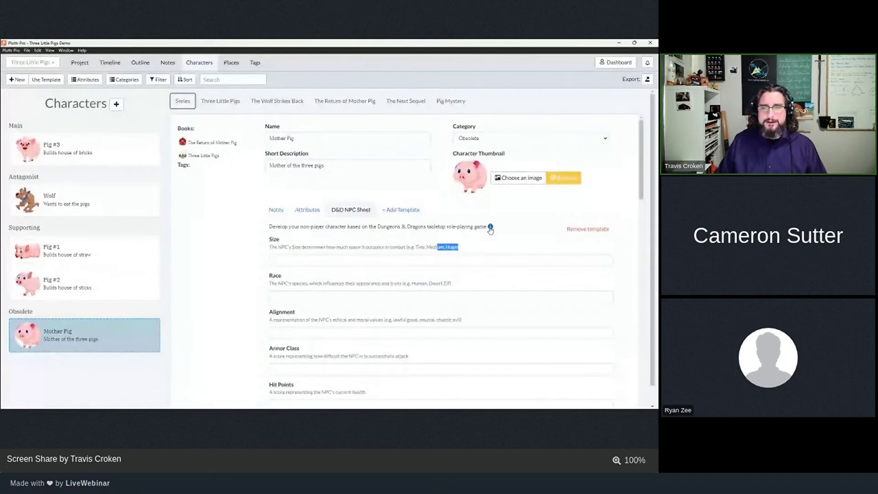
pyautogui.moveTo(458, 248); pyautogui.dragTo(270, 252)
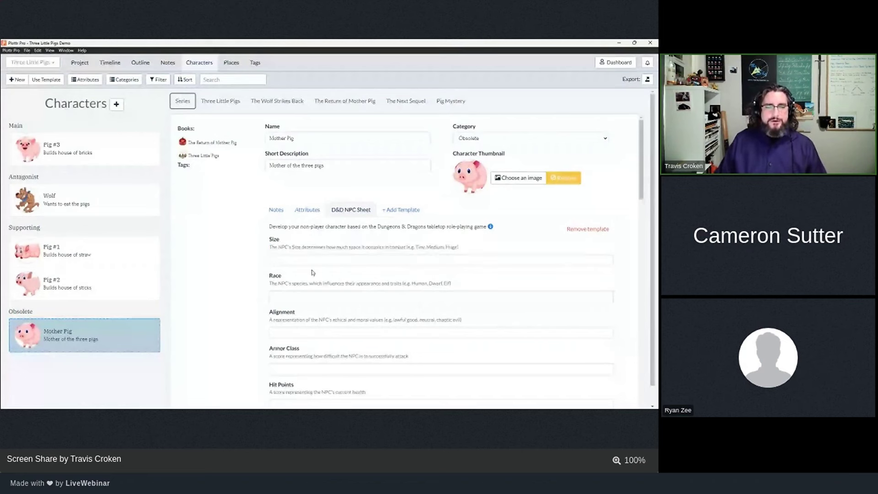
# - Look through the remaining D&D NPC Sheet fields down to Equipment and finish editing Mother Pig
pyautogui.scroll(-2, 312, 273)
pyautogui.scroll(-2, 313, 270)
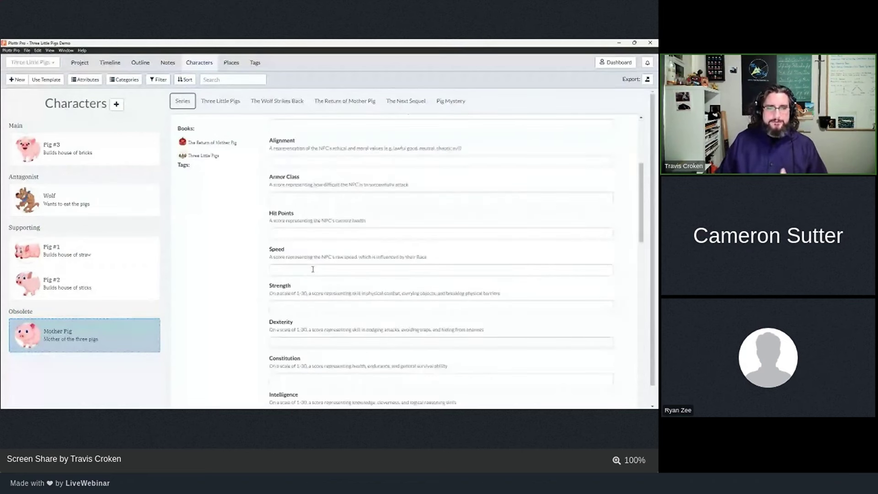
pyautogui.scroll(-2, 313, 270)
pyautogui.scroll(-2, 315, 269)
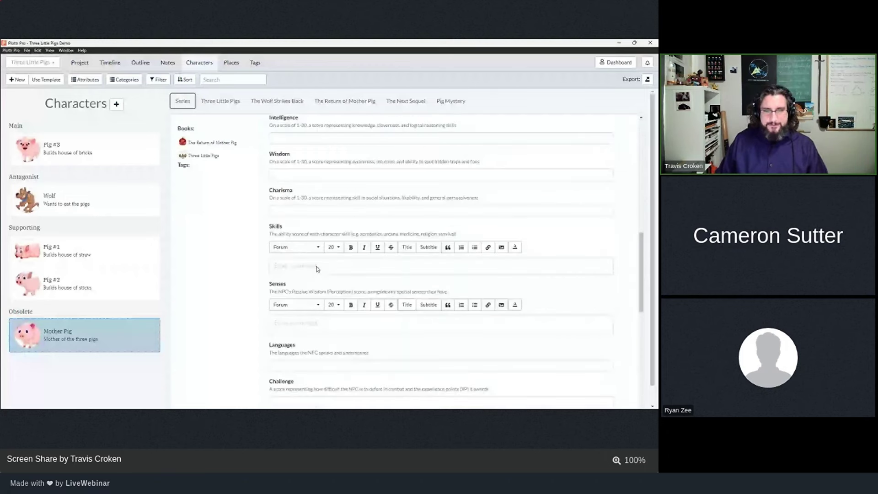
pyautogui.scroll(-4, 317, 269)
pyautogui.scroll(-2, 317, 267)
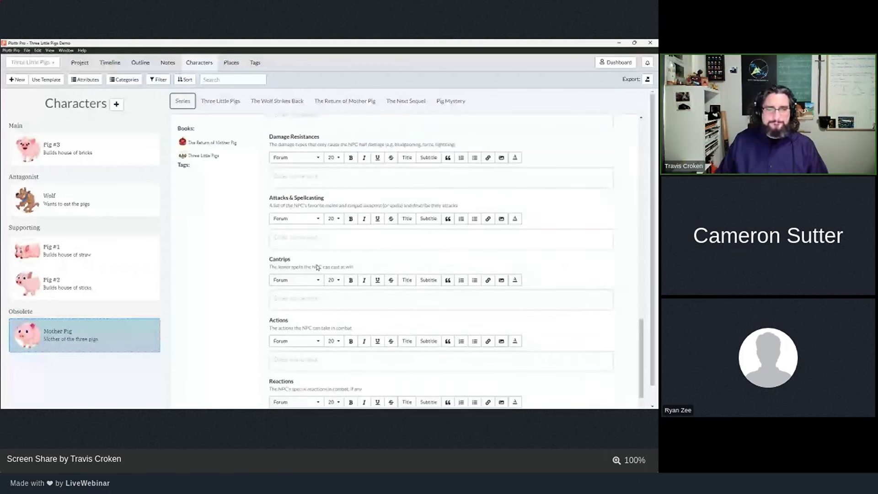
pyautogui.scroll(2, 434, 288)
pyautogui.scroll(-5, 555, 343)
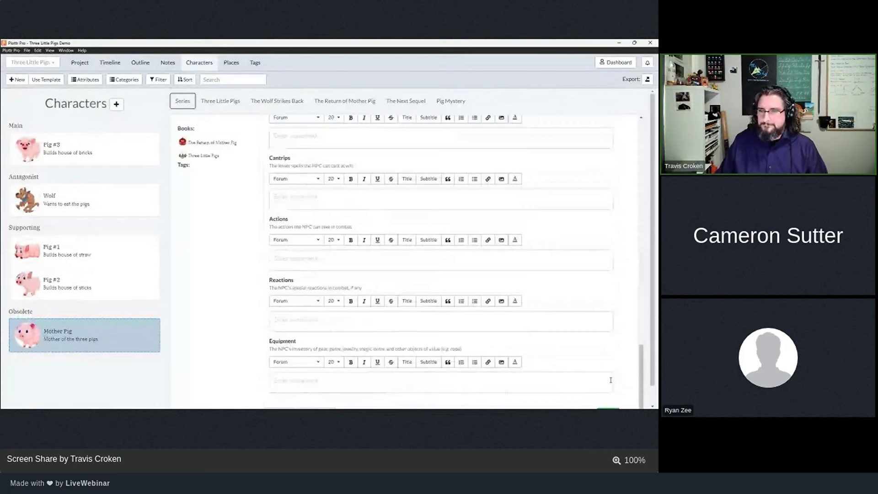
pyautogui.scroll(-1, 610, 380)
pyautogui.click(607, 392)
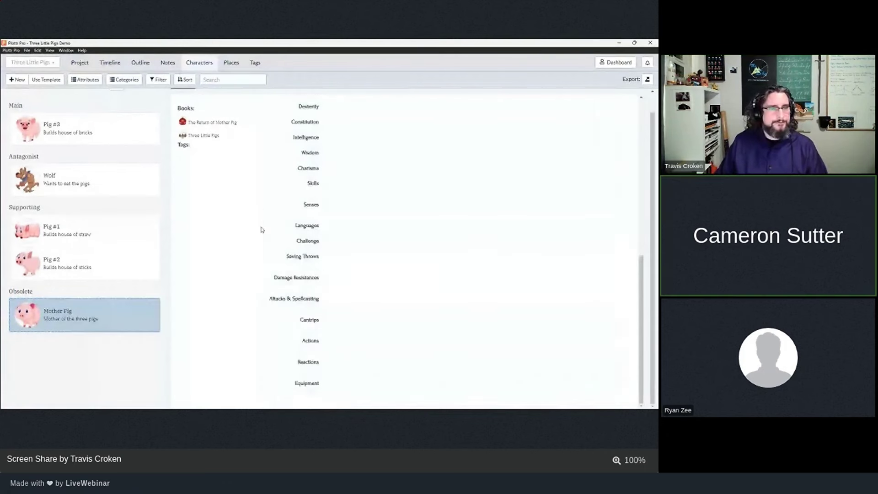
# - Look at the Wolf's character details, the Three Little Pigs book timeline and the project's book overview
pyautogui.click(84, 167)
pyautogui.click(110, 63)
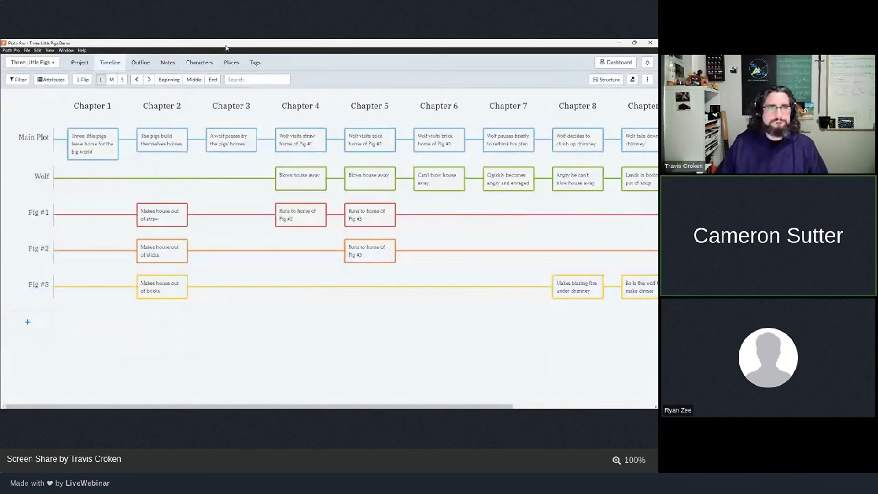
pyautogui.click(199, 64)
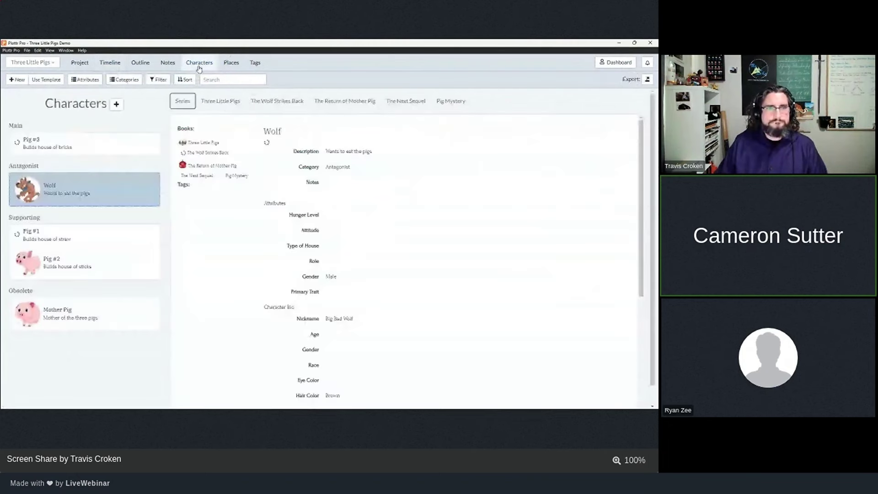
pyautogui.click(111, 65)
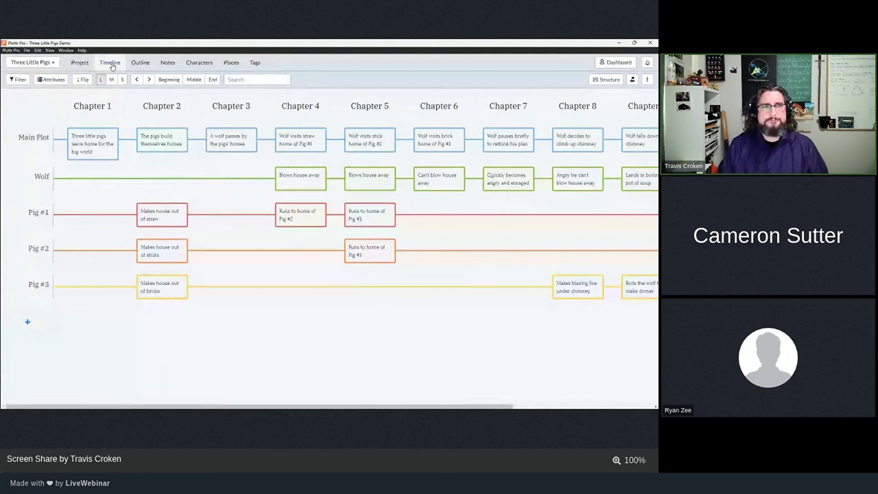
pyautogui.click(78, 66)
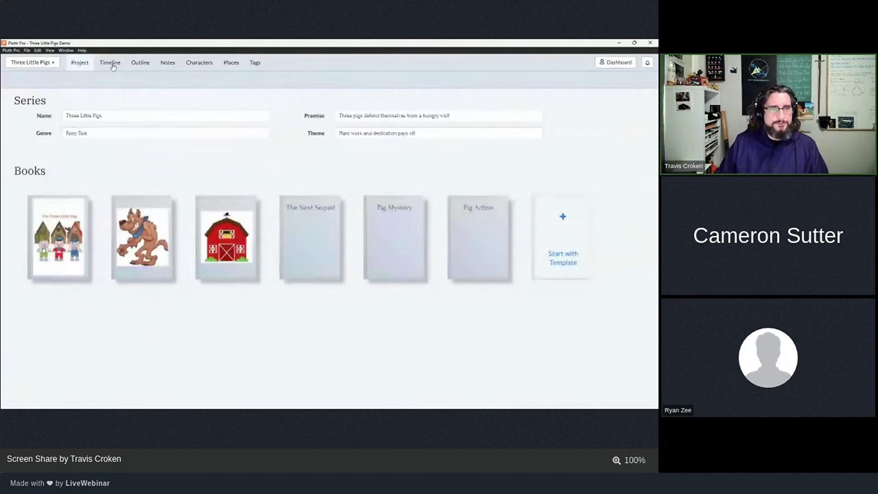
# - Switch to the Three Little Pigs series view and examine its book columns and Book Synopsis plotline
pyautogui.click(59, 63)
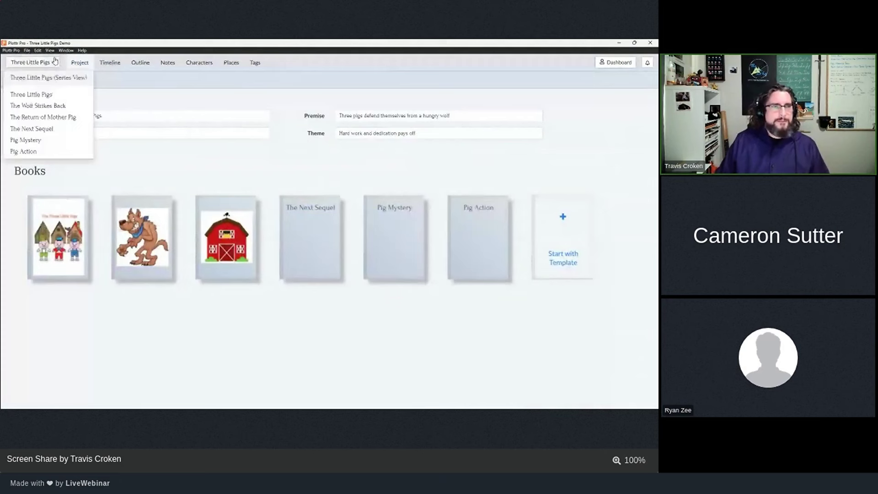
pyautogui.click(69, 80)
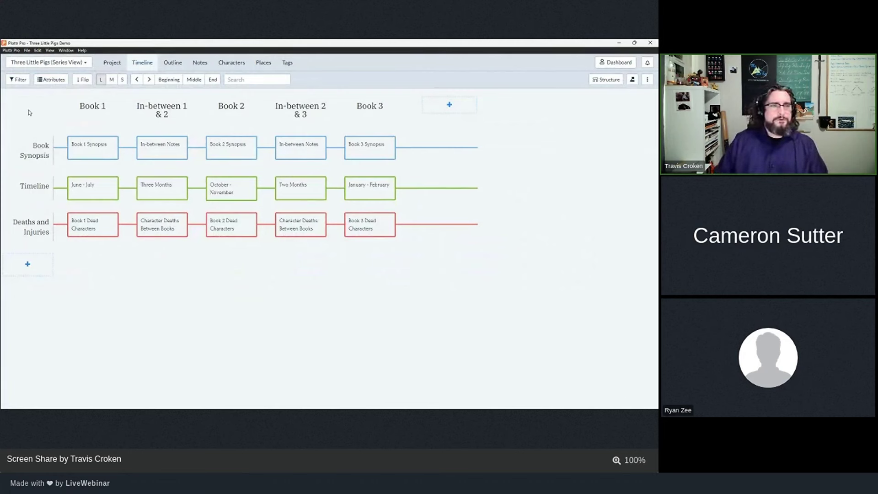
pyautogui.moveTo(92, 107)
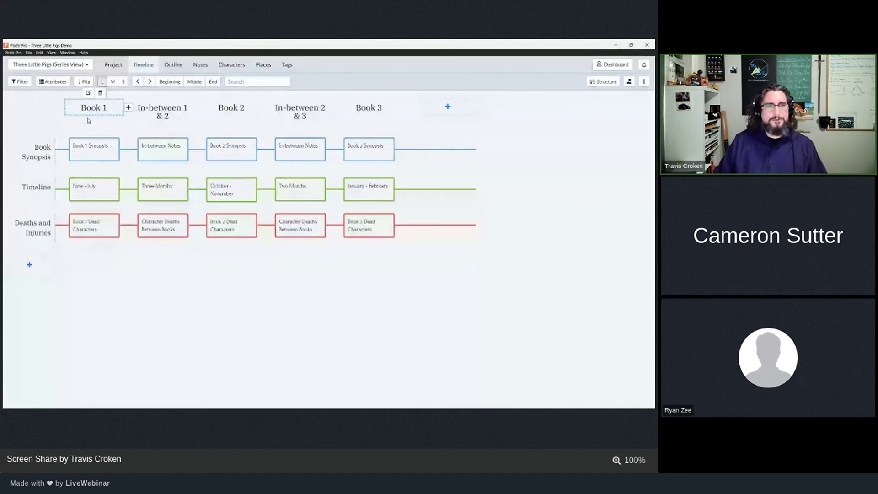
pyautogui.moveTo(166, 125)
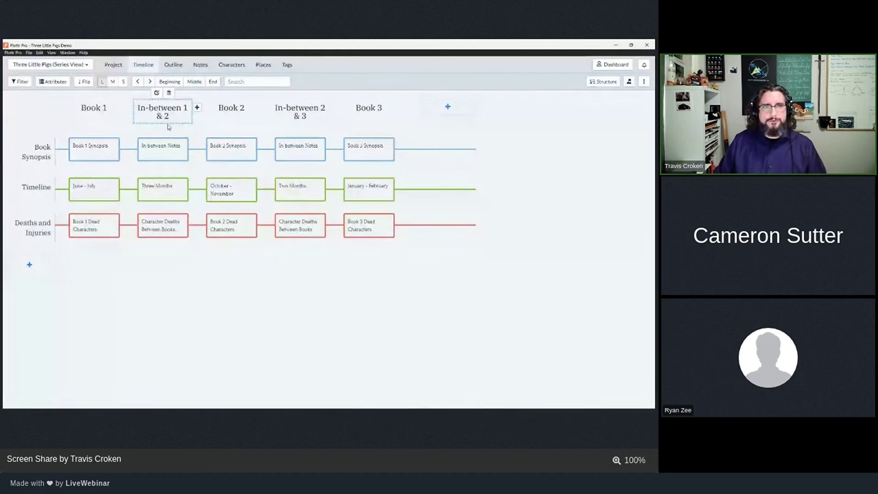
pyautogui.moveTo(18, 149)
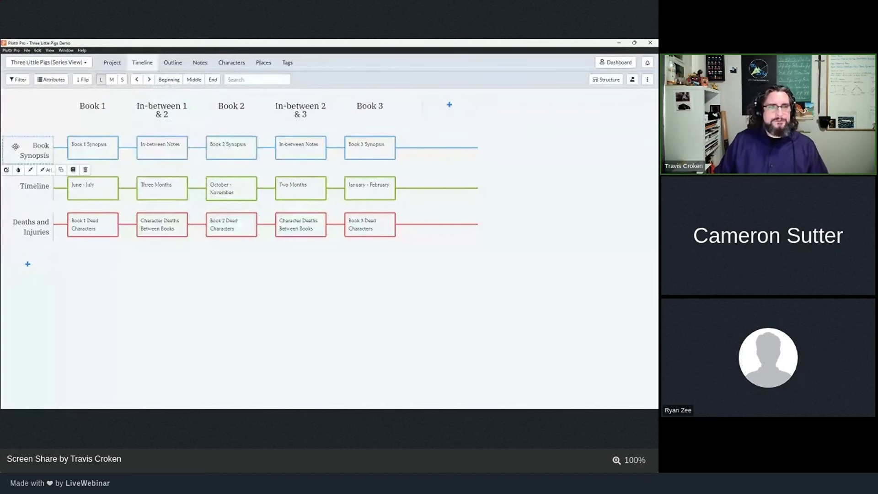
pyautogui.moveTo(90, 147)
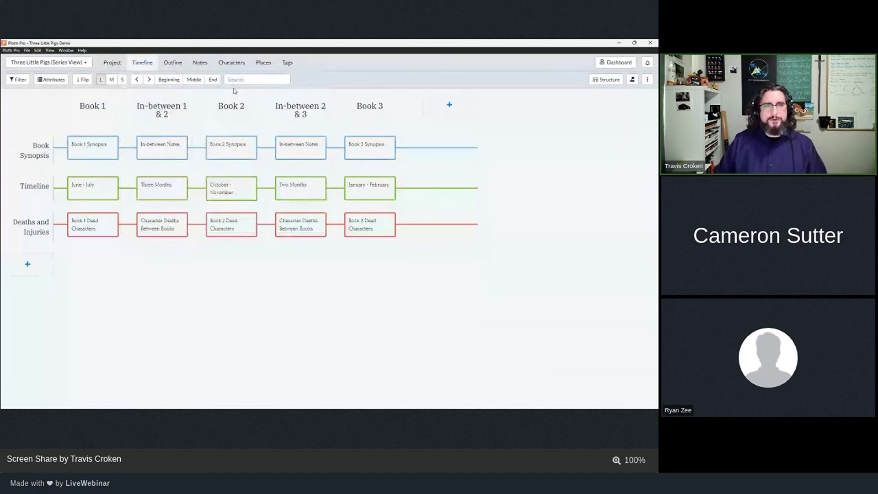
# - Read the Book 2 Synopsis and the notes between books 1 and 2, then examine the Timeline plotline's Two Months card
pyautogui.moveTo(237, 141)
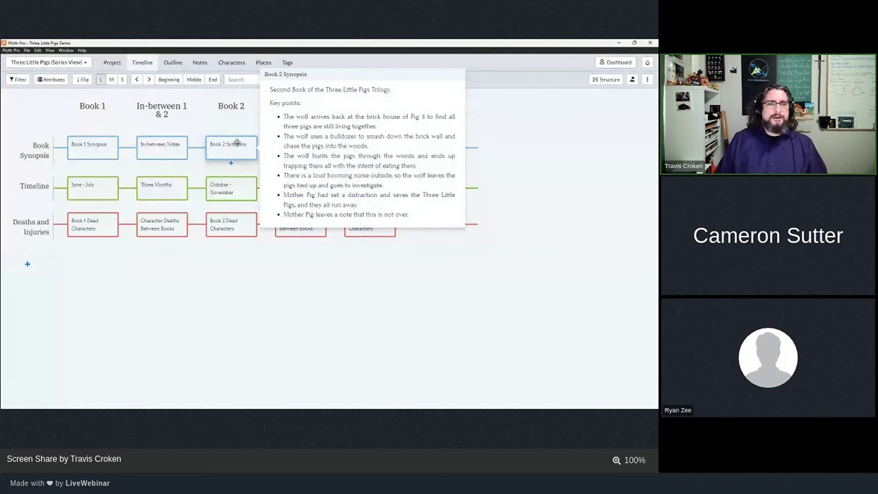
pyautogui.moveTo(208, 105)
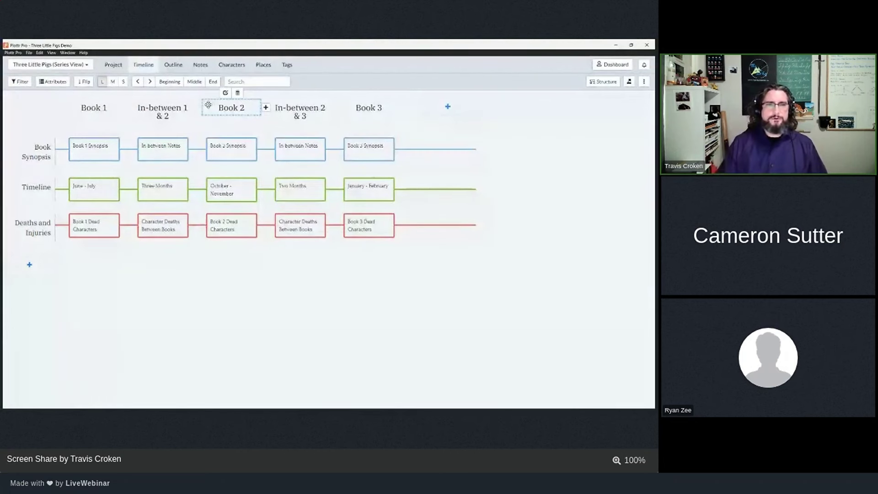
pyautogui.moveTo(163, 116)
pyautogui.moveTo(164, 145)
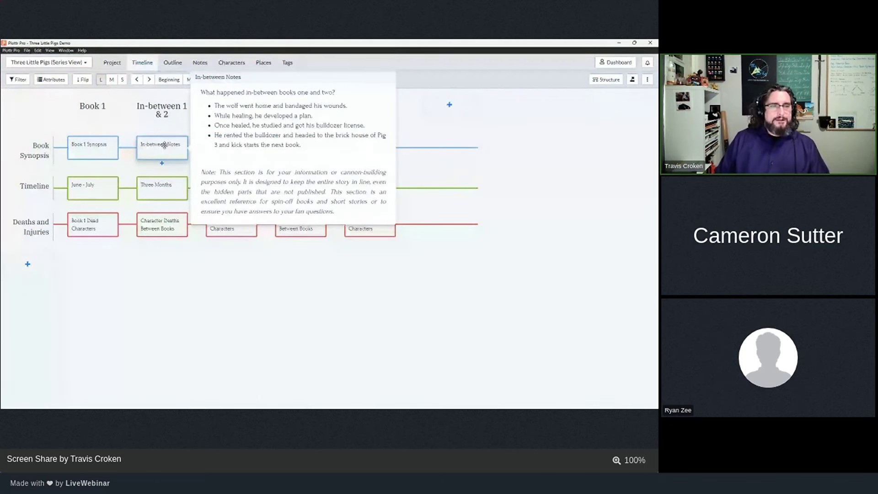
pyautogui.moveTo(10, 183)
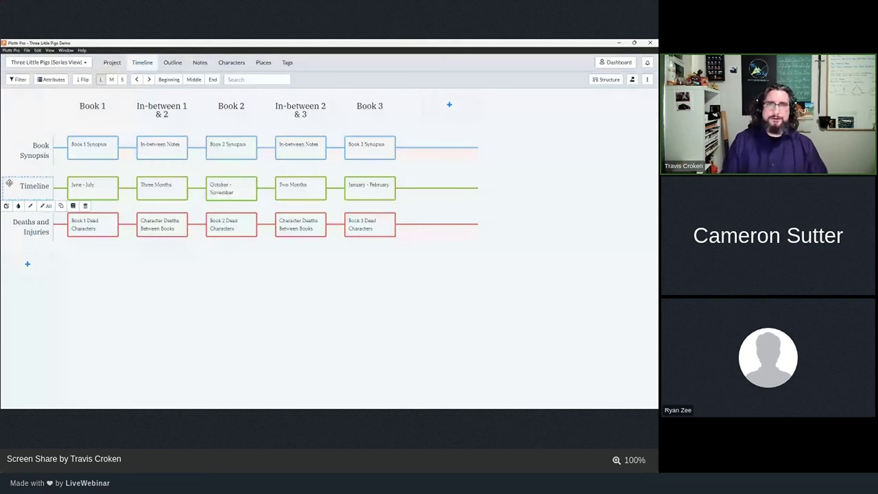
pyautogui.moveTo(31, 235)
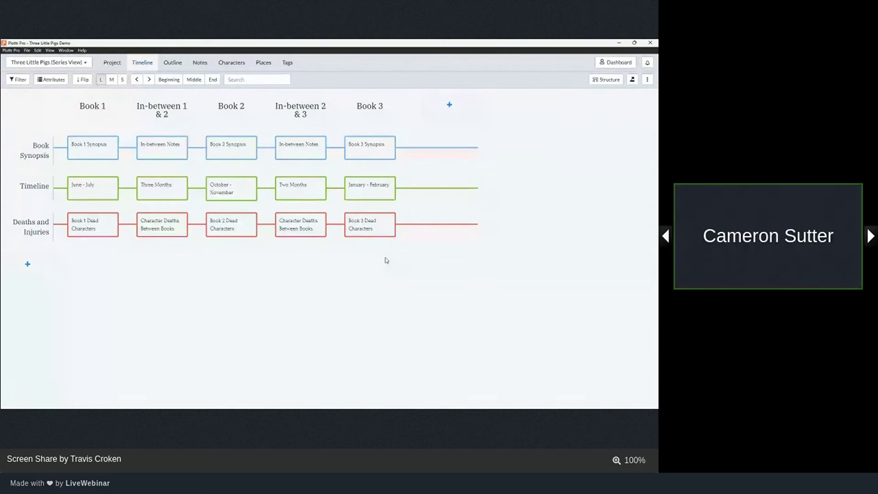
pyautogui.moveTo(302, 190)
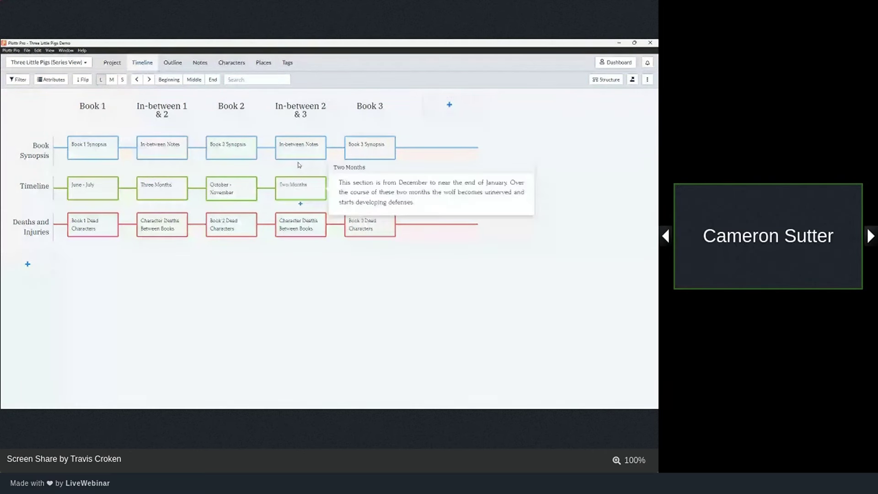
# - Compare the Three Little Pigs book timeline with the series timeline, ending in the series view
pyautogui.click(87, 66)
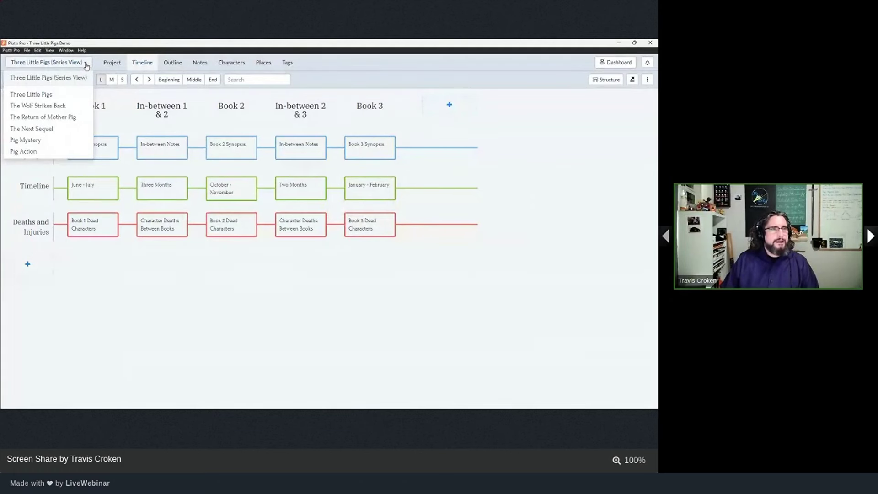
pyautogui.click(52, 96)
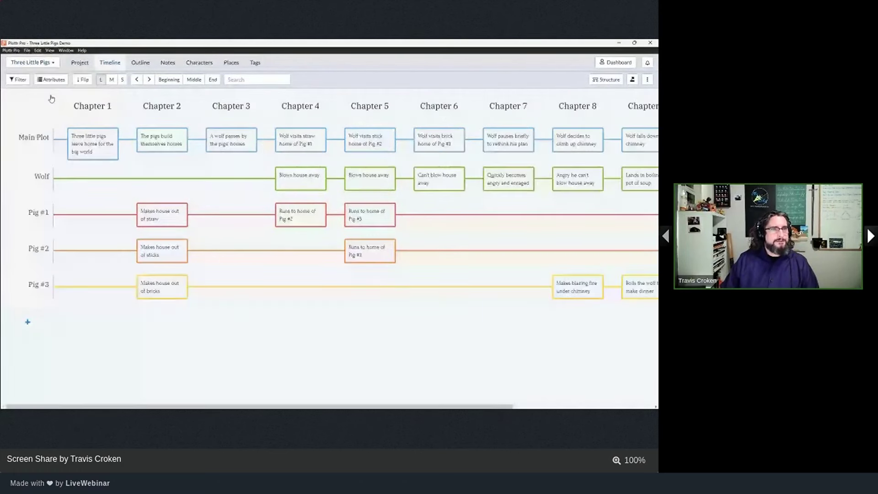
pyautogui.click(54, 65)
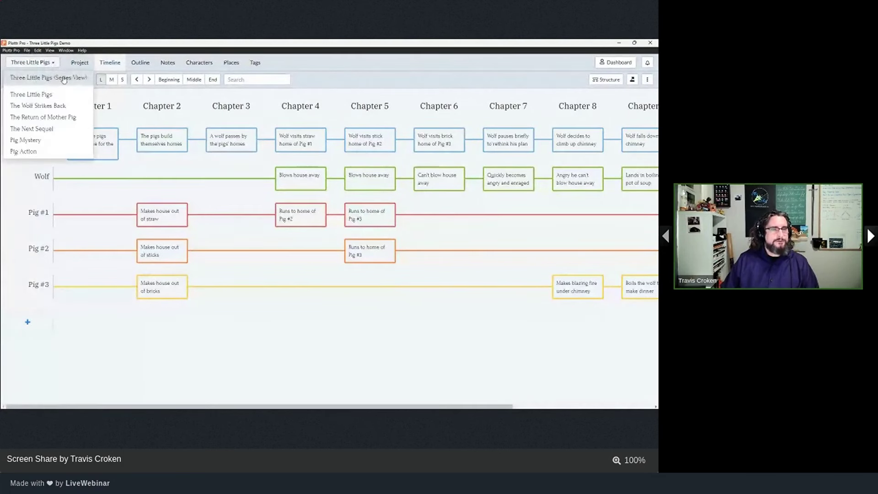
pyautogui.click(64, 78)
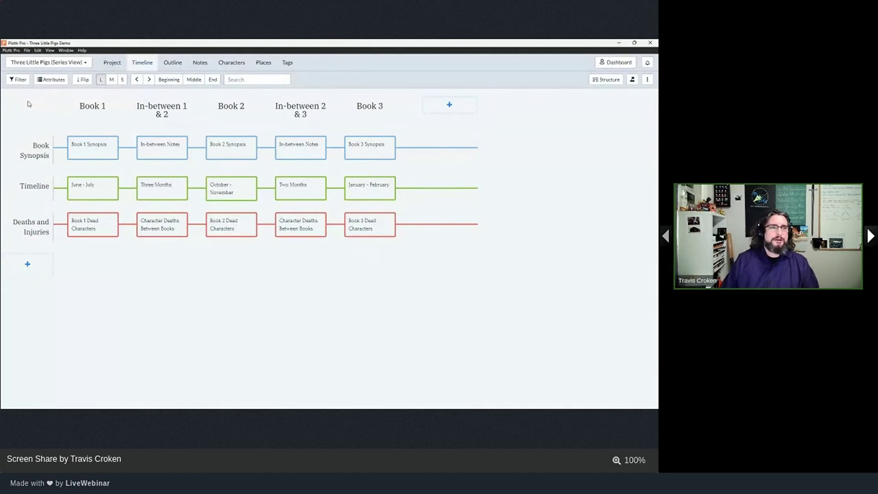
pyautogui.click(85, 64)
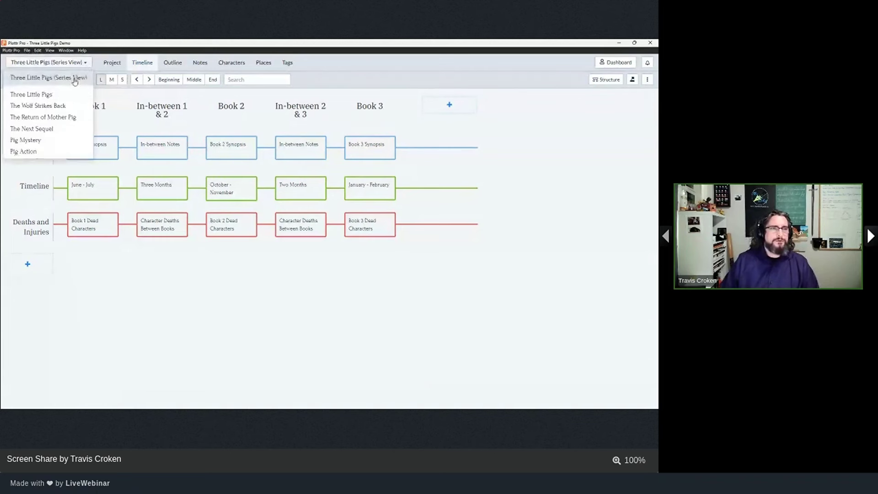
pyautogui.click(43, 94)
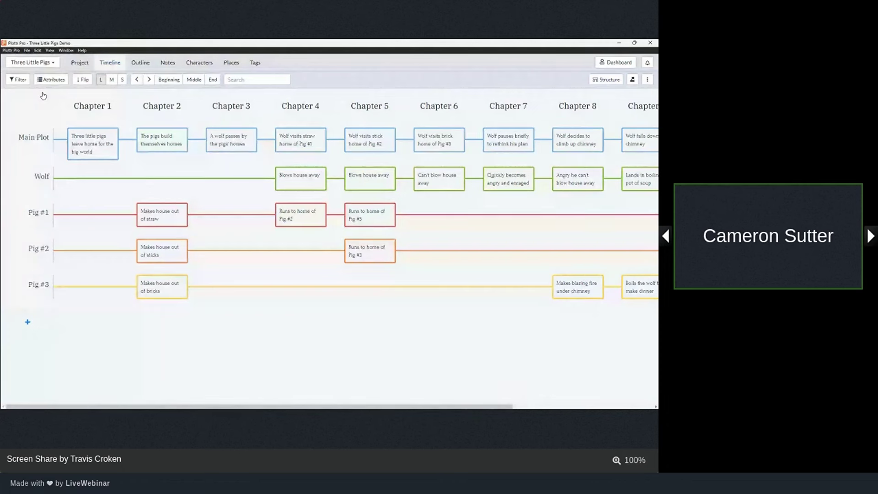
pyautogui.click(52, 62)
pyautogui.click(51, 82)
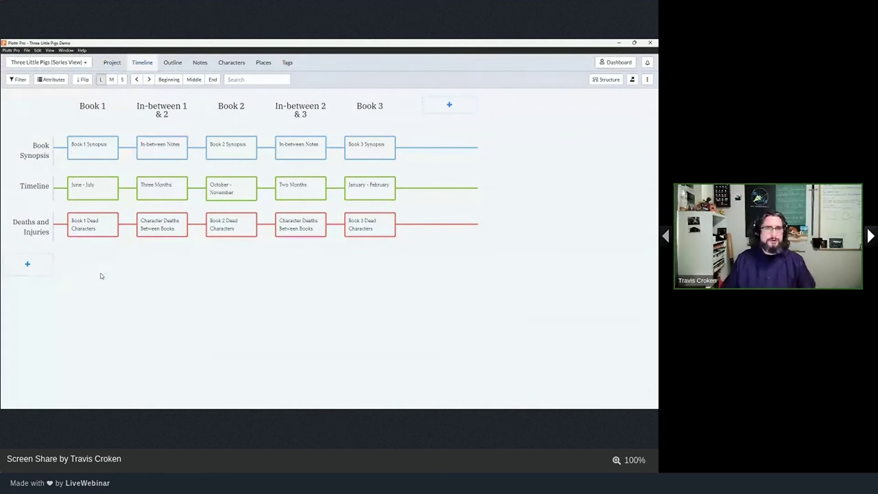
# - Add a plotline named "Clues" below Deaths and Injuries on the series timeline
pyautogui.moveTo(40, 269)
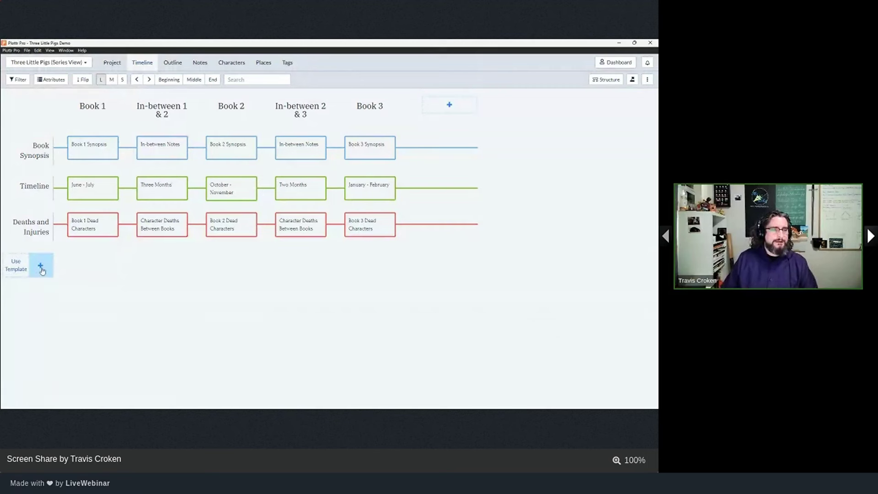
pyautogui.click(40, 267)
pyautogui.write('Clues')
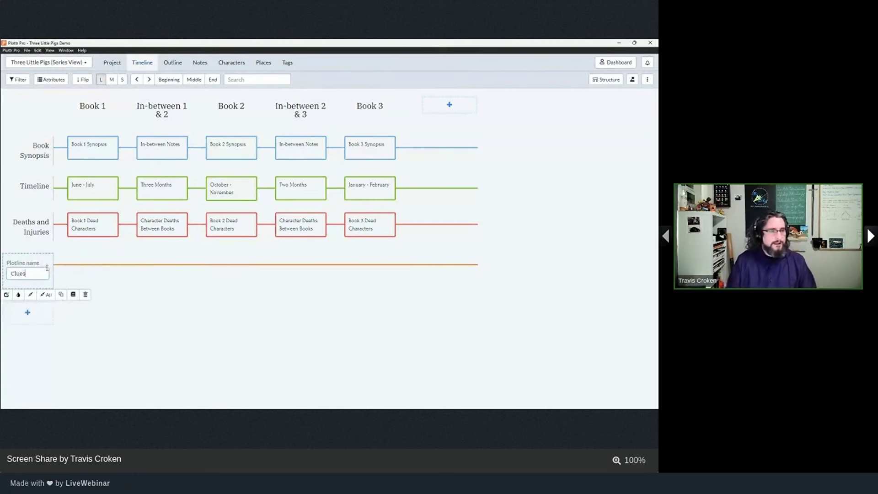
pyautogui.press('Return')
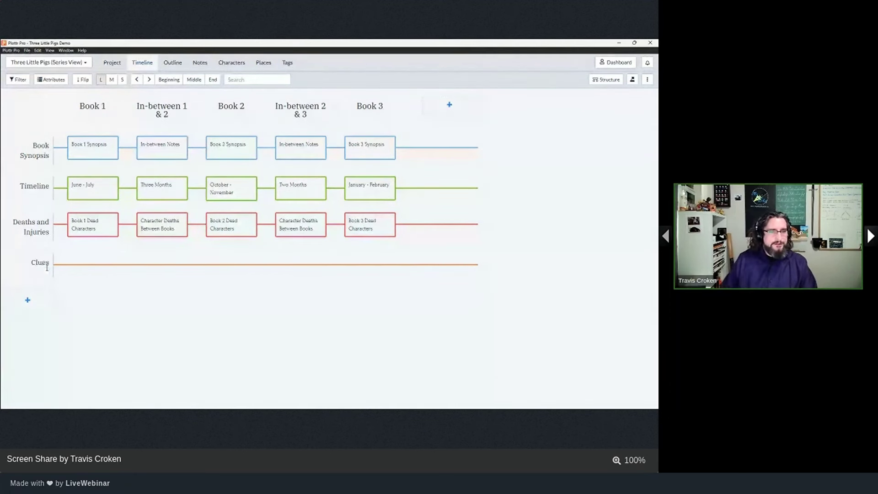
# - Create a blank project named "Test Project 1"
pyautogui.moveTo(118, 270)
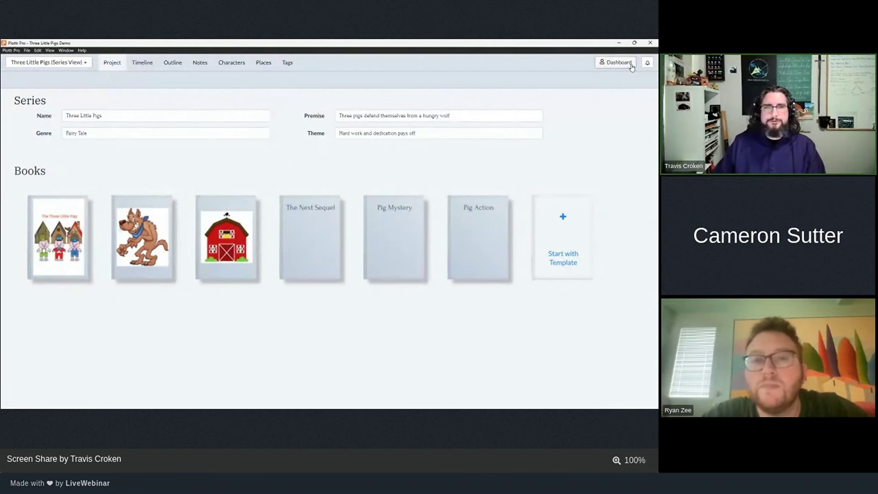
pyautogui.click(618, 62)
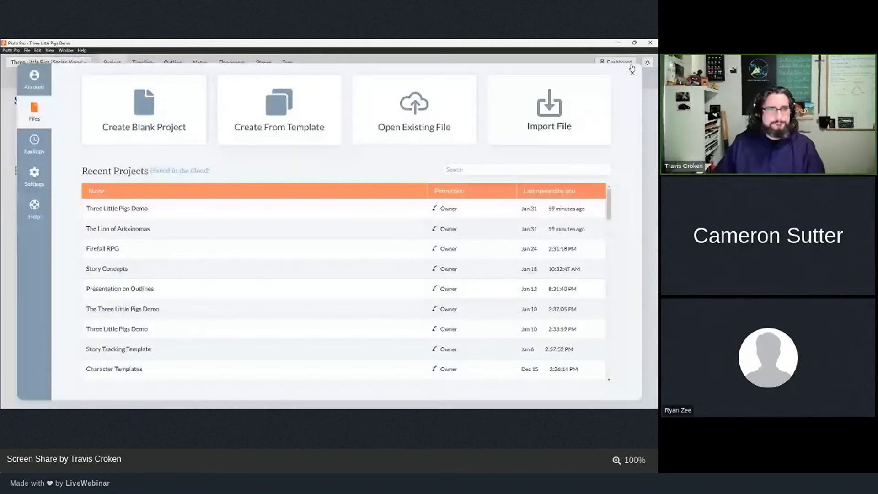
pyautogui.click(168, 122)
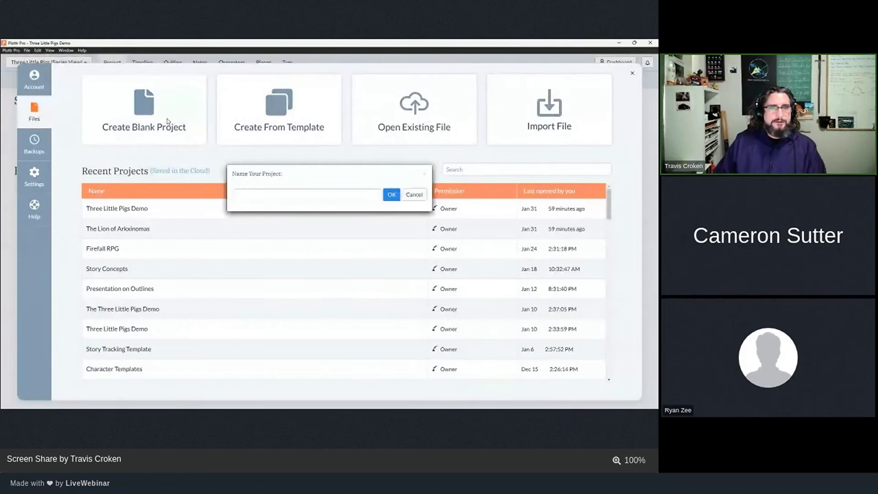
pyautogui.write('Test')
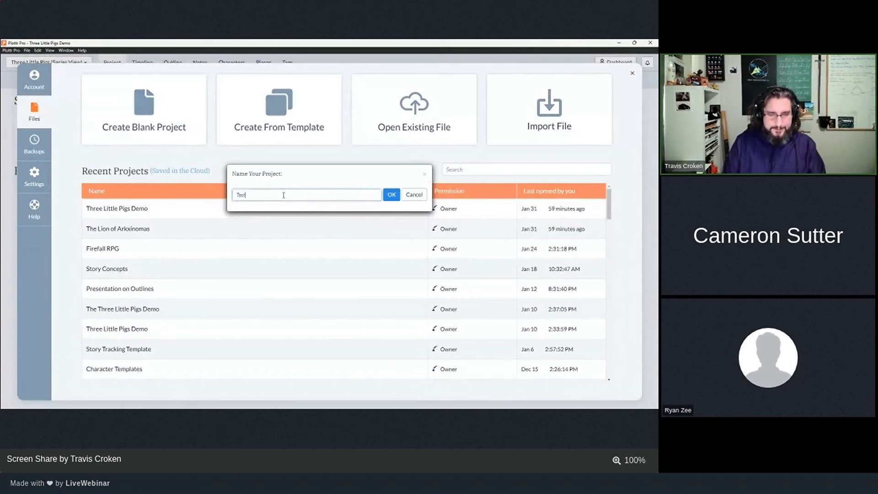
pyautogui.write(' Project 1')
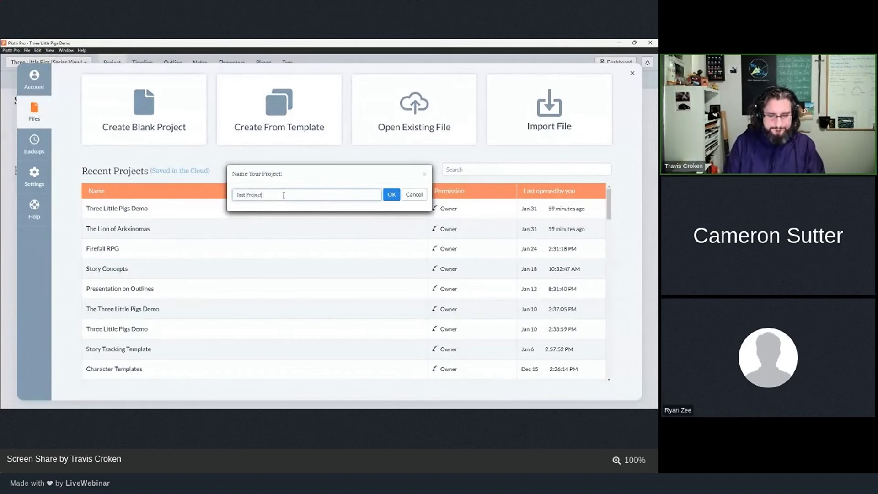
pyautogui.click(392, 196)
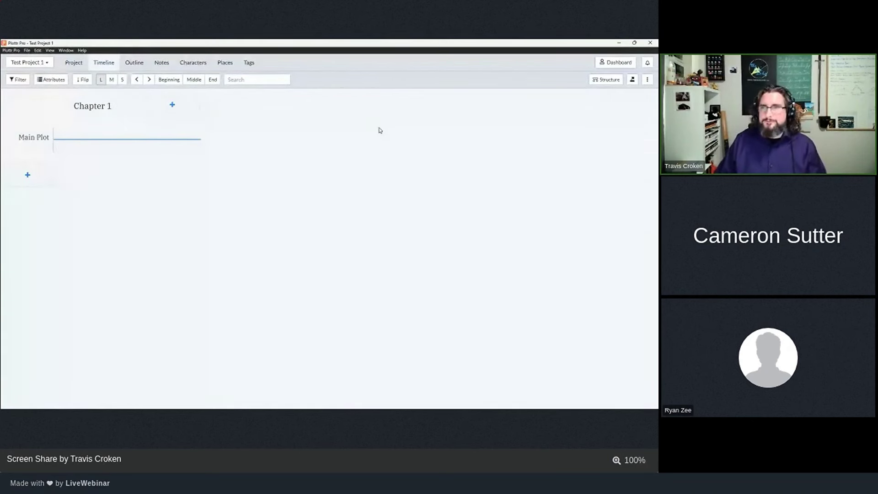
# - Review the project creation options on the dashboard, then look at the new project's series details and books
pyautogui.click(602, 66)
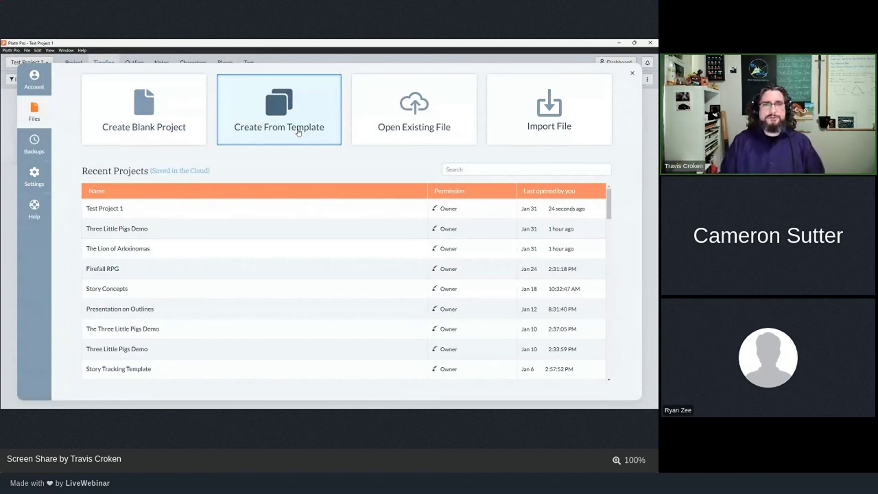
pyautogui.click(631, 76)
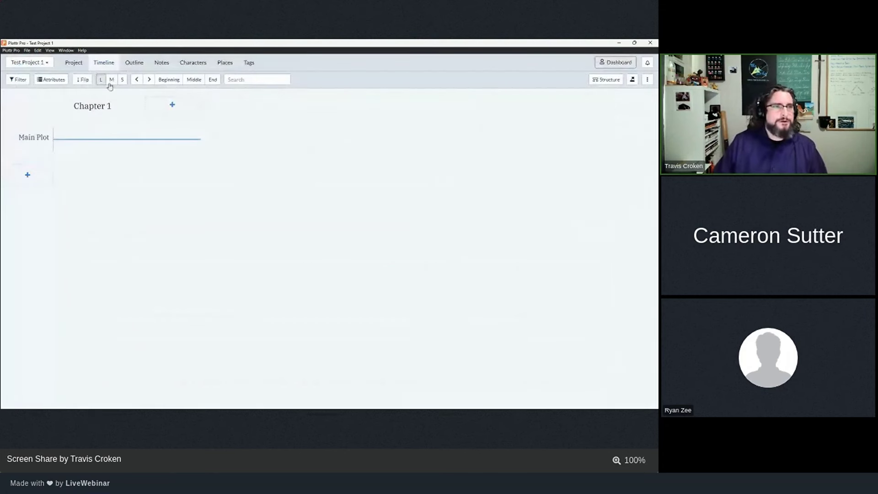
pyautogui.click(77, 64)
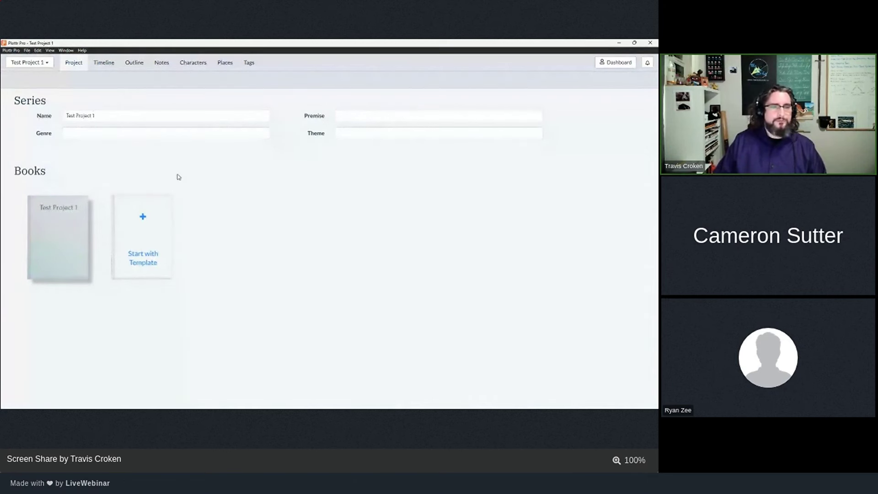
pyautogui.moveTo(45, 221)
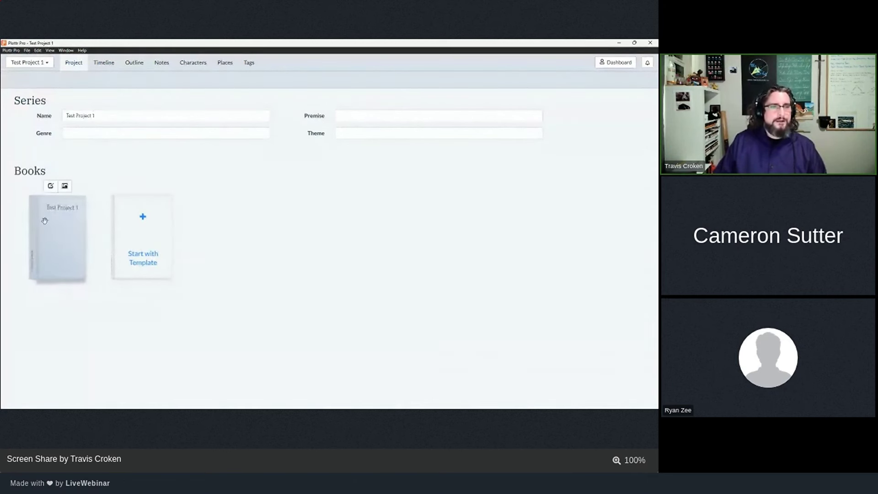
# - Add a scene card titled "Introduction" to Chapter 1 on the Main Plot line of the timeline
pyautogui.click(104, 63)
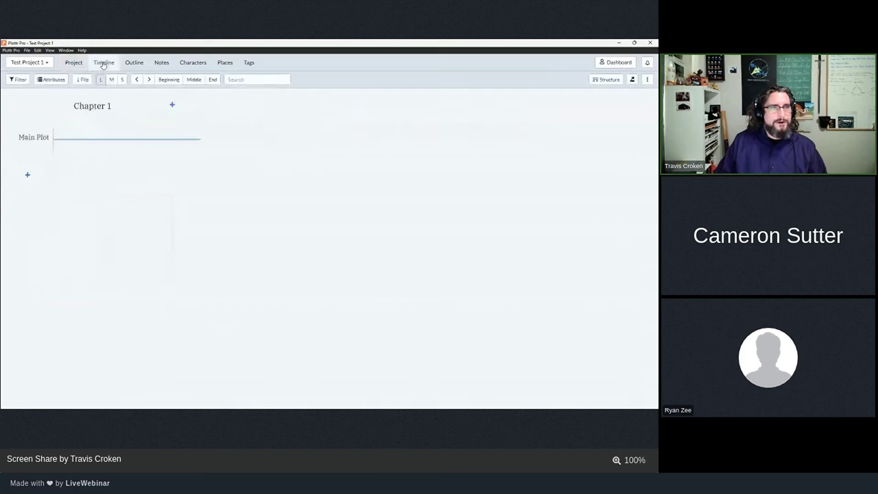
pyautogui.moveTo(109, 142)
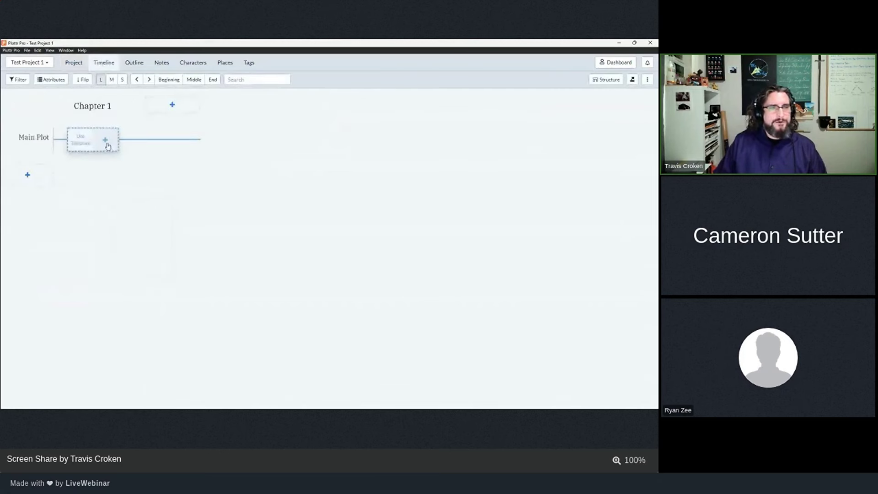
pyautogui.click(106, 142)
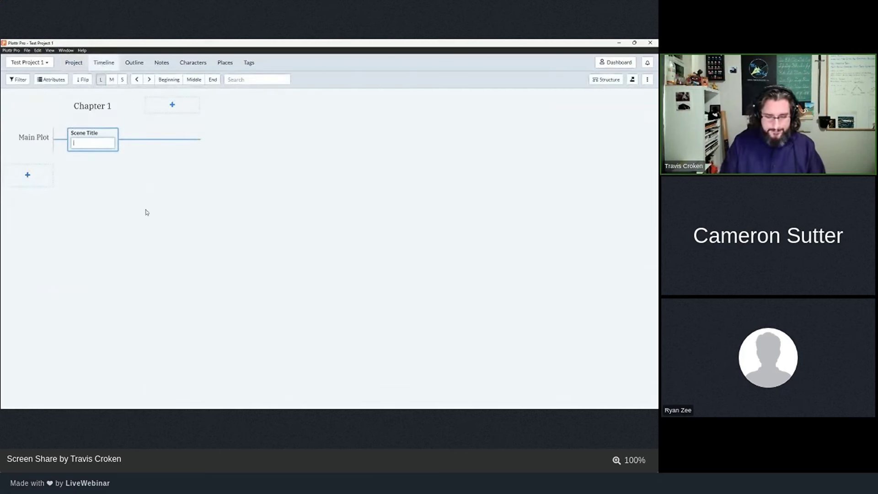
pyautogui.write('Introduction')
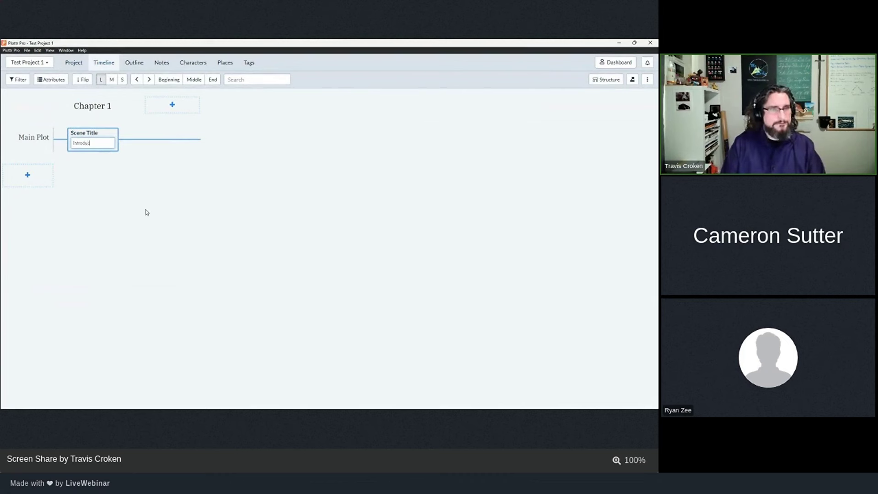
pyautogui.press('Return')
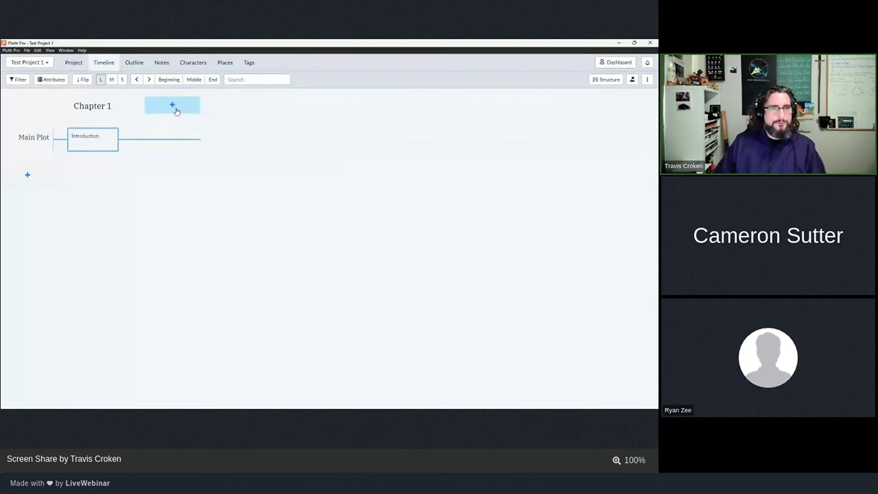
# - Add Chapter 2 with a Main Plot scene card titled "Inciting Incident", followed by two empty chapters
pyautogui.click(176, 111)
pyautogui.click(178, 141)
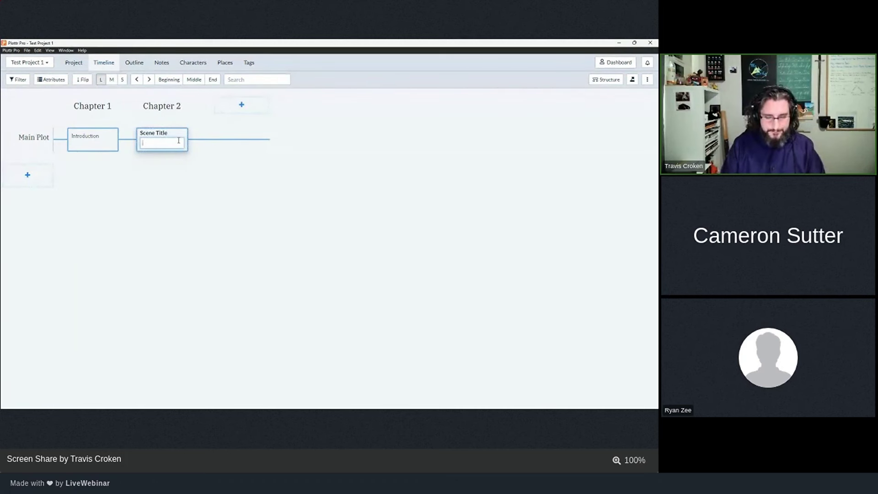
pyautogui.write('Inci')
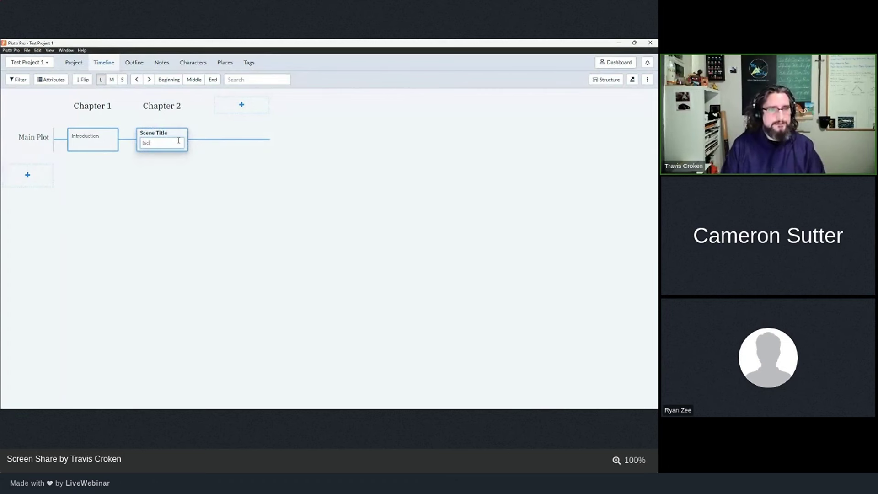
pyautogui.write('ting Incident')
pyautogui.press('Return')
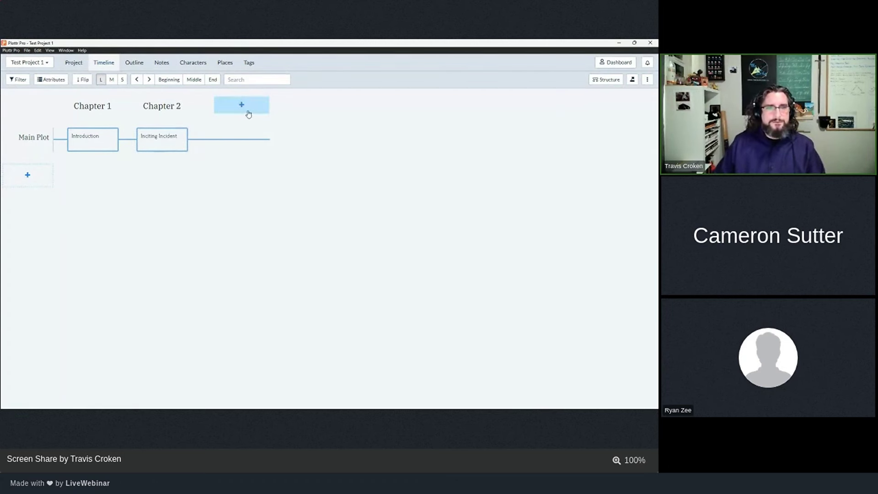
pyautogui.click(244, 108)
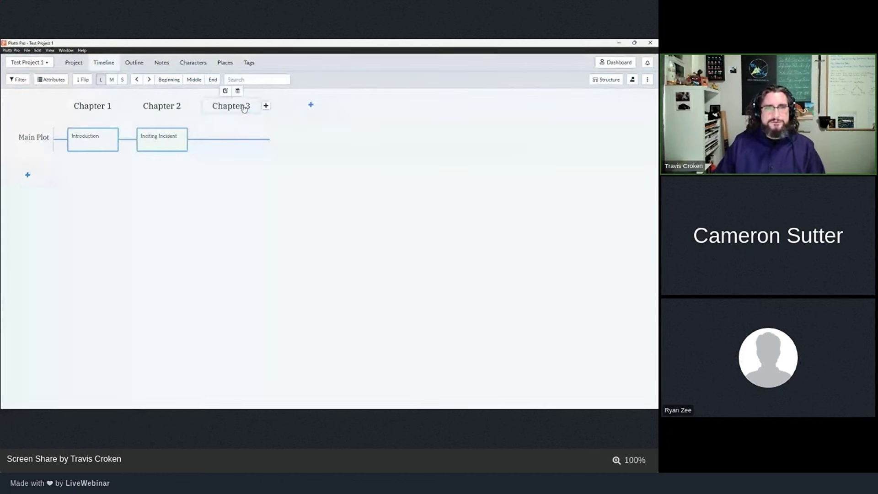
pyautogui.click(266, 105)
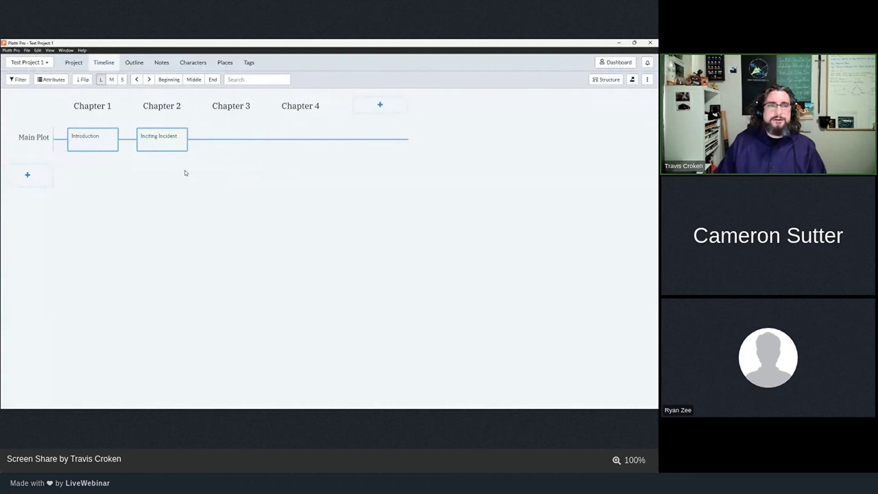
# - Insert a chapter directly after Chapter 1 and give it a Main Plot scene card titled "Flashback"
pyautogui.moveTo(128, 110)
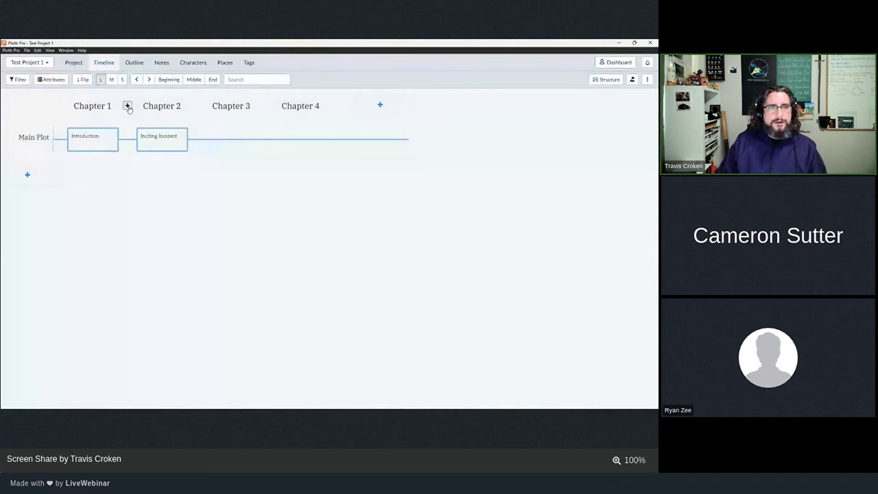
pyautogui.click(128, 107)
pyautogui.click(174, 141)
pyautogui.write('F')
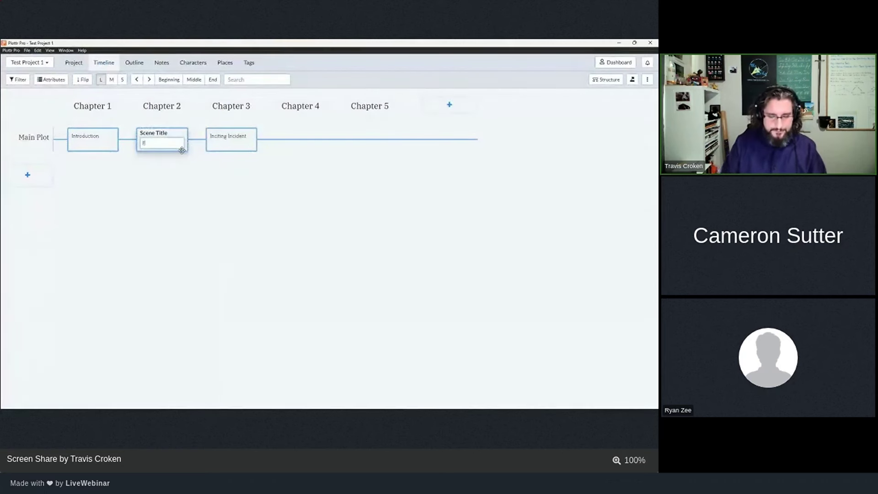
pyautogui.write('lashback')
pyautogui.press('Return')
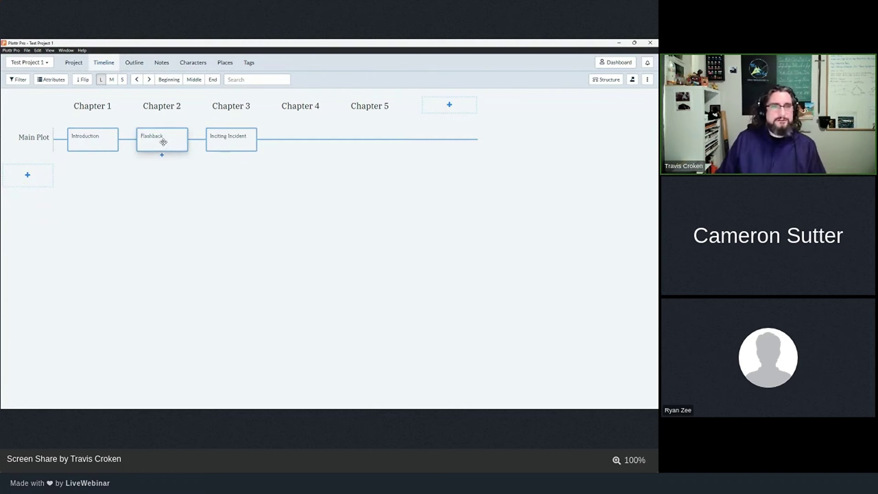
# - Reorder the Main Plot scene cards so Inciting Incident sits in Chapter 2 and Flashback in Chapter 3
pyautogui.moveTo(163, 142); pyautogui.dragTo(286, 144)
pyautogui.moveTo(231, 141); pyautogui.dragTo(194, 143)
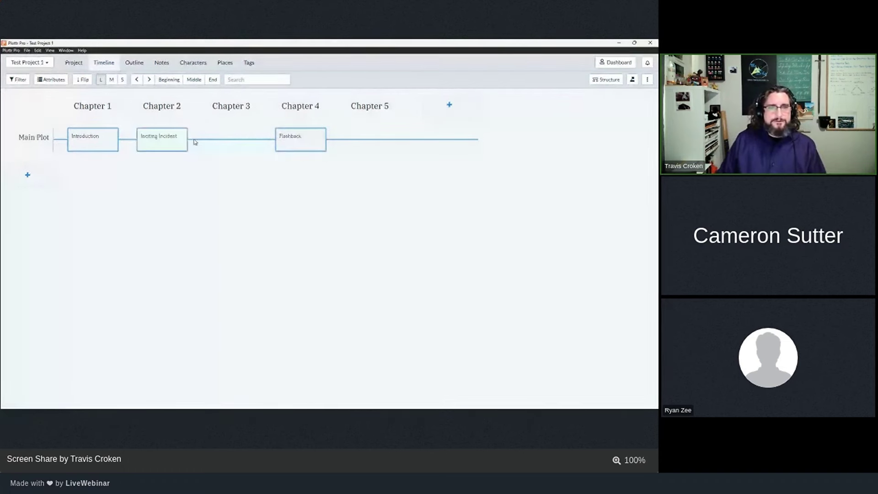
pyautogui.moveTo(295, 137); pyautogui.dragTo(236, 142)
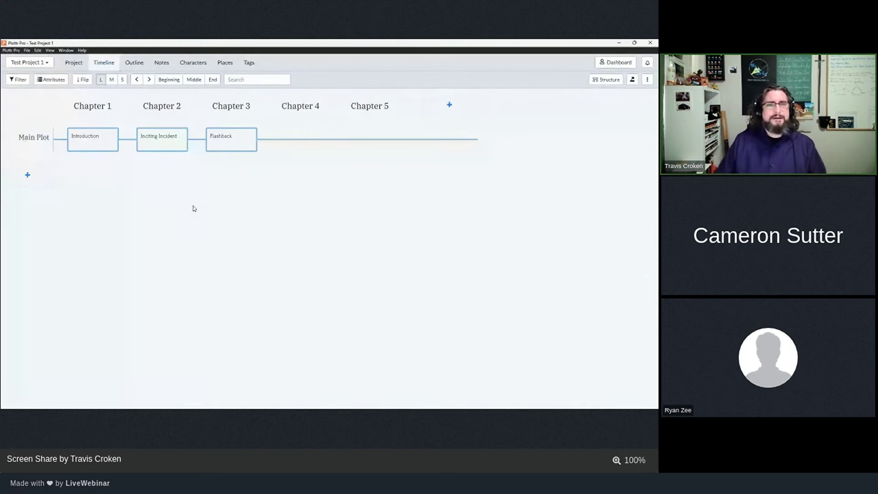
# - Add a plotline below Main Plot from the Action Adventure Plot starter template
pyautogui.moveTo(41, 176)
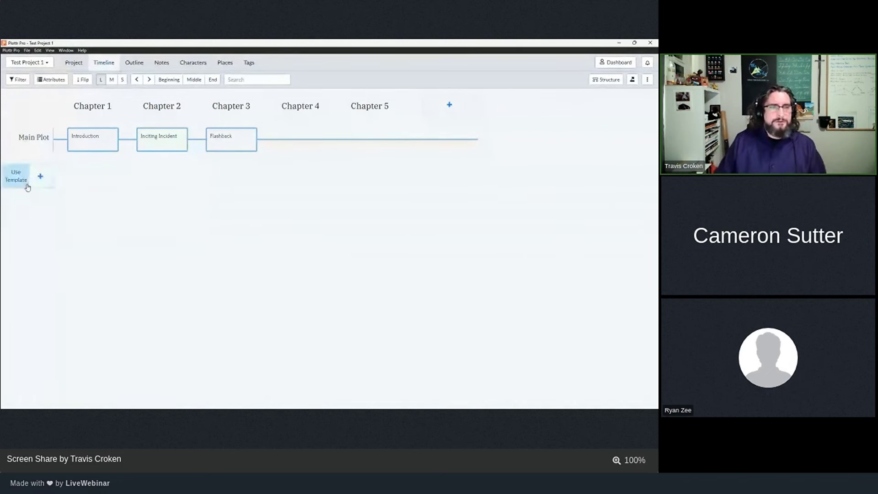
pyautogui.click(14, 182)
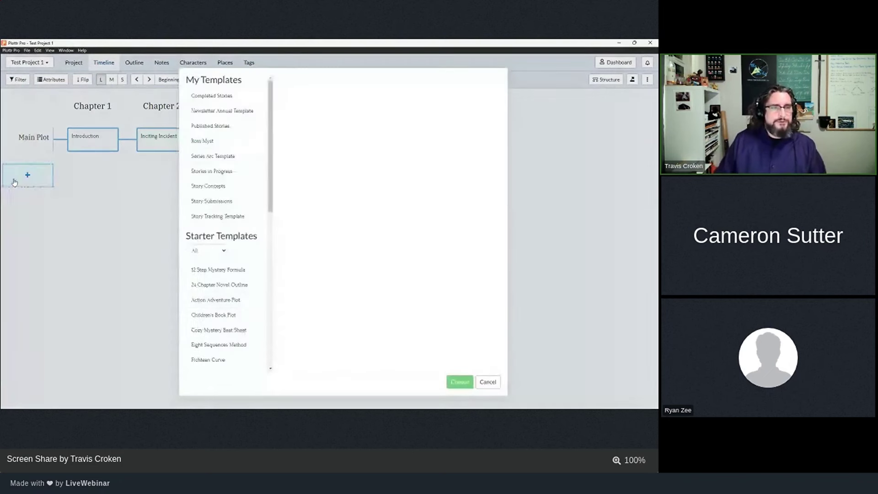
pyautogui.click(226, 301)
pyautogui.click(459, 381)
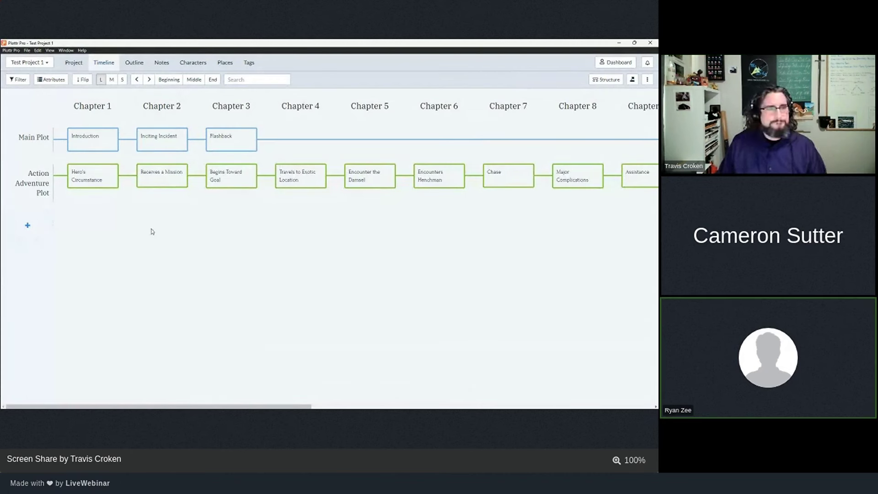
# - Delete the Action Adventure Plot plotline from the timeline
pyautogui.click(86, 208)
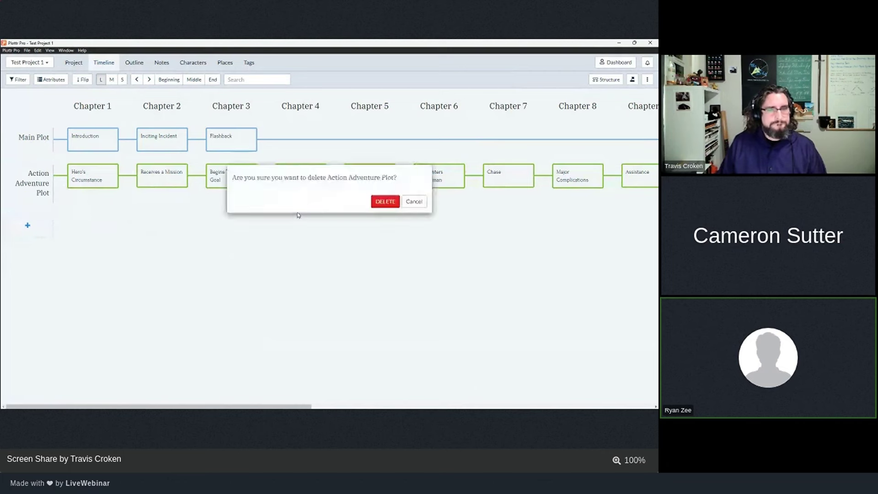
pyautogui.click(381, 202)
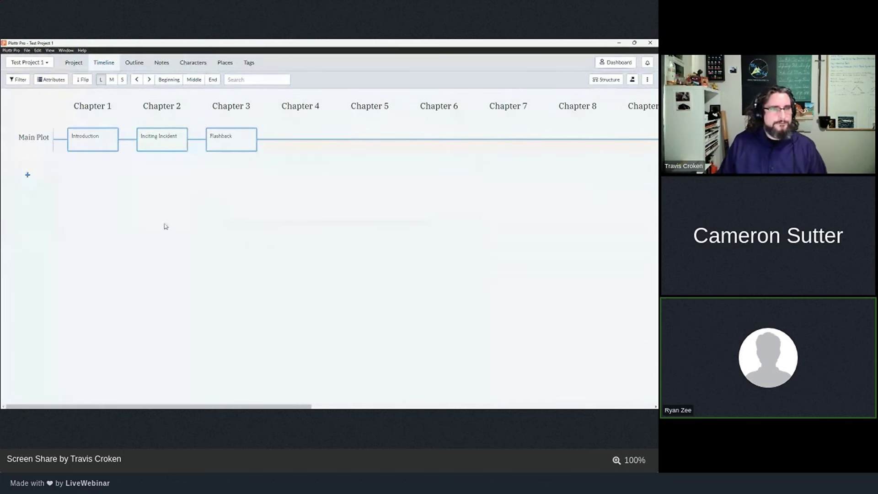
# - Add a second book to the project using the Action Adventure Plot starter template
pyautogui.click(74, 63)
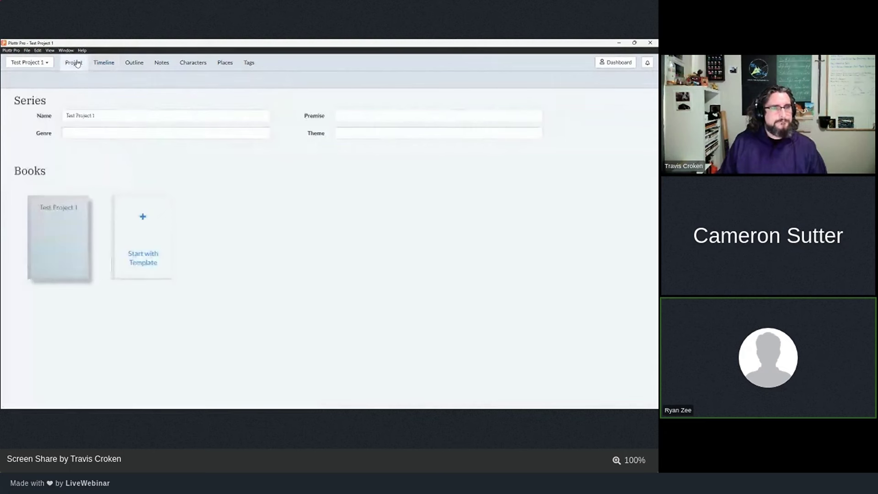
pyautogui.moveTo(70, 222)
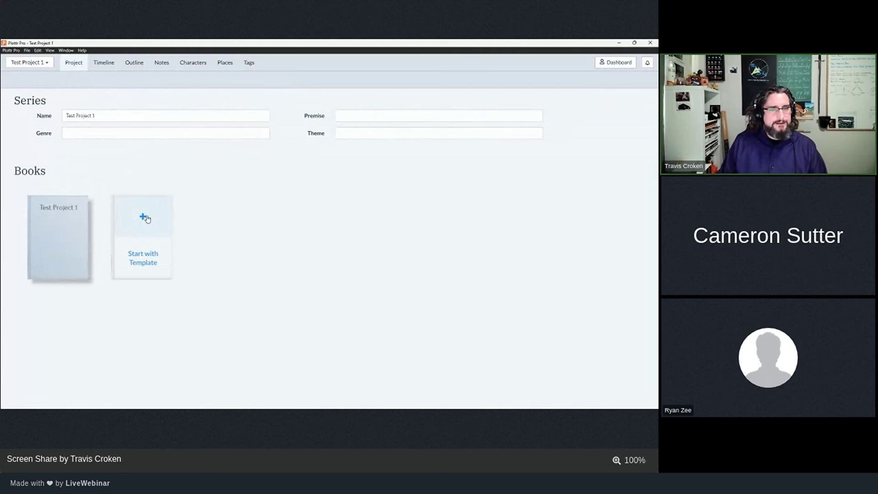
pyautogui.click(149, 259)
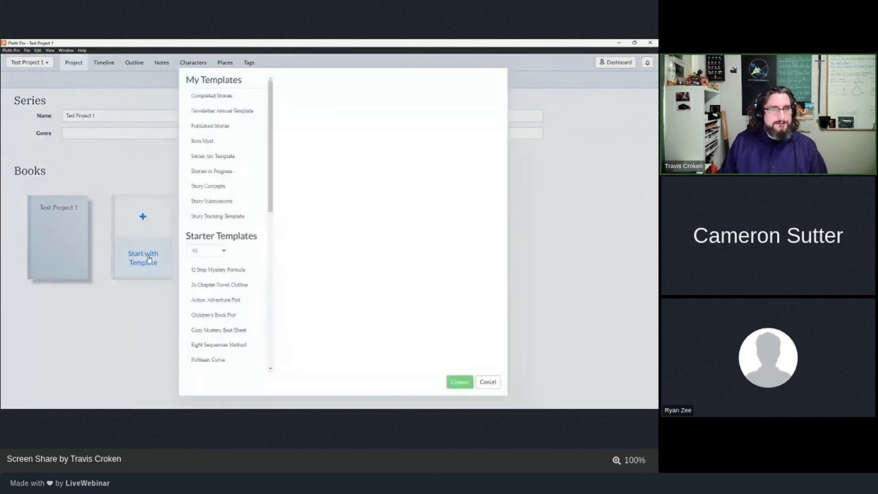
pyautogui.click(221, 300)
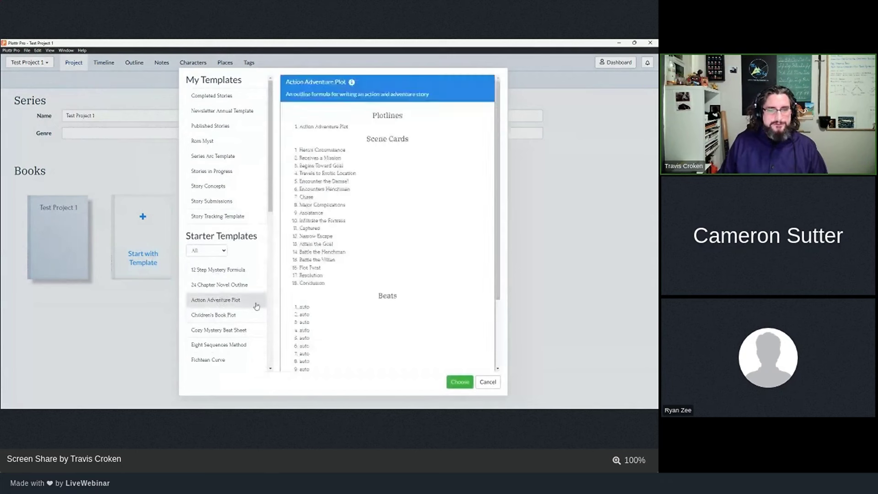
pyautogui.click(459, 381)
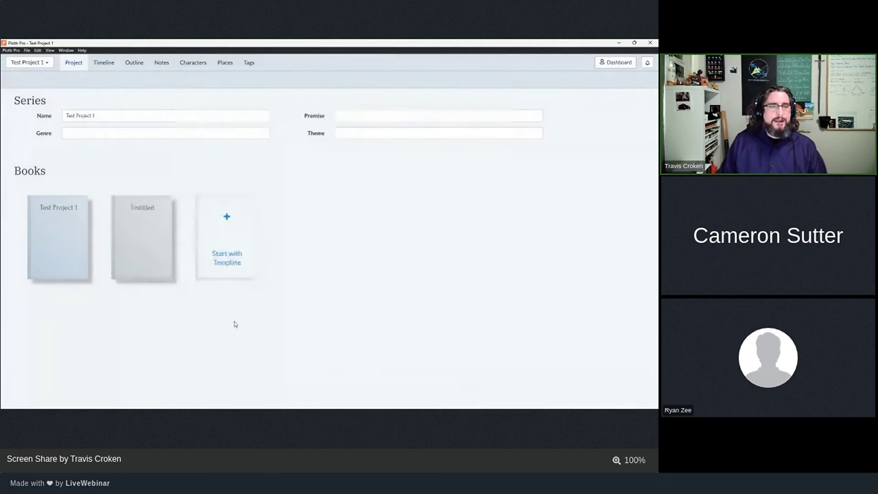
# - Title the untitled second book "Test Book 2" and save its details
pyautogui.moveTo(150, 229)
pyautogui.click(128, 186)
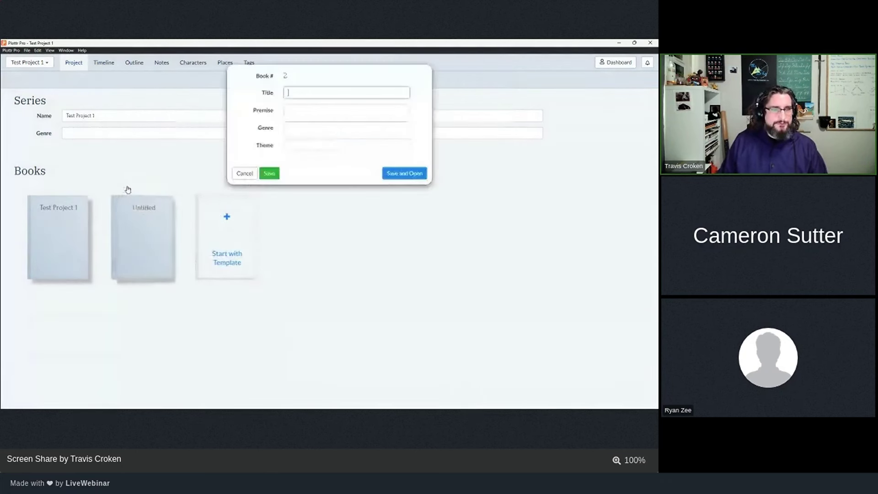
pyautogui.write('Test')
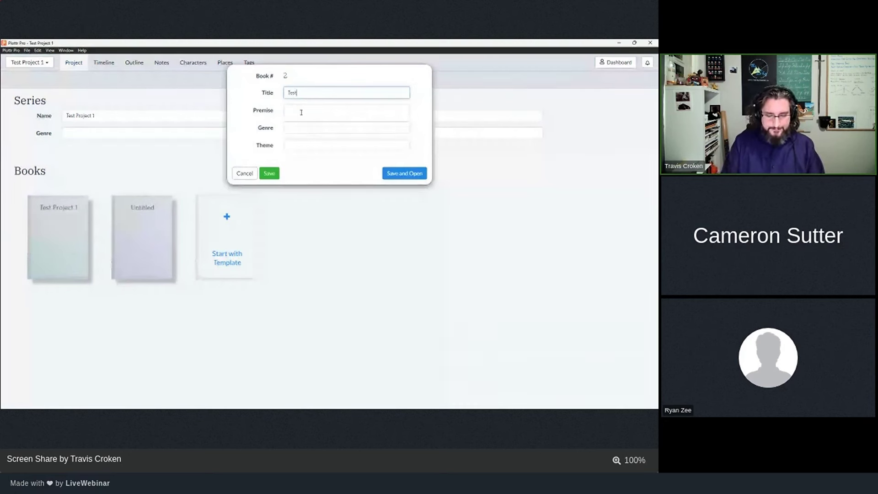
pyautogui.write(' Book 2')
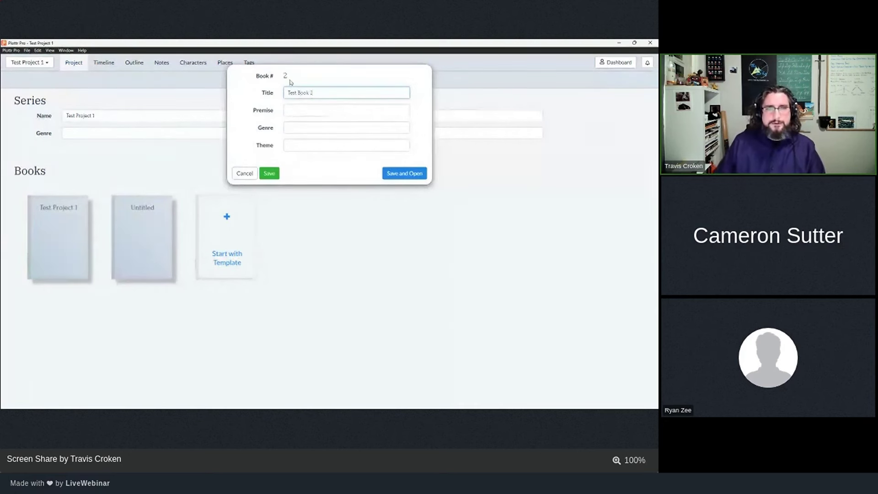
pyautogui.click(269, 173)
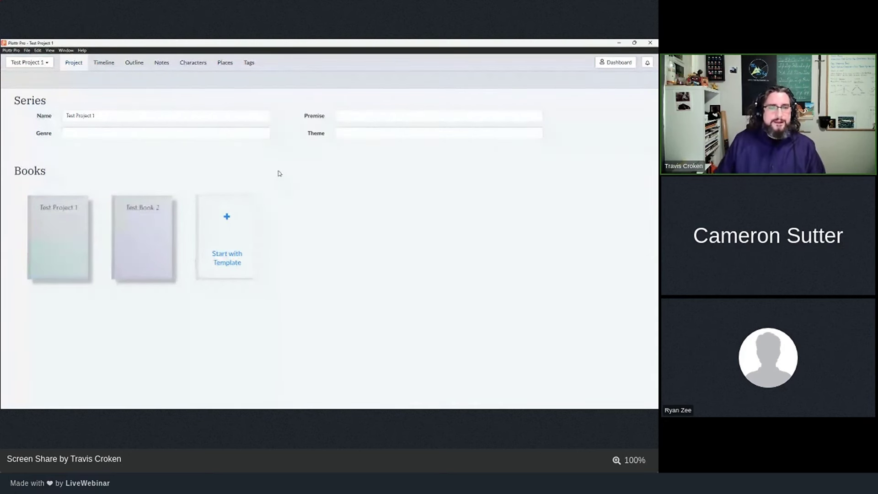
# - Add a third book to the project using the Romancing the Beat starter template
pyautogui.click(231, 262)
pyautogui.scroll(-1, 219, 293)
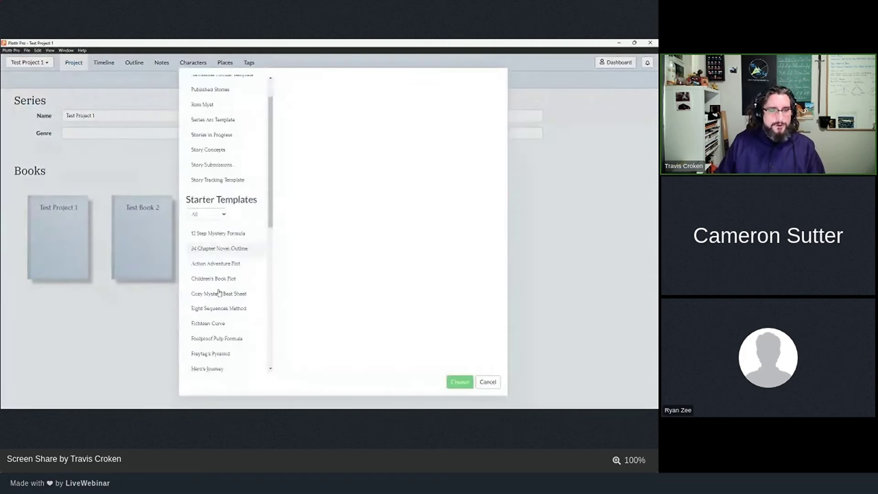
pyautogui.scroll(-5, 219, 293)
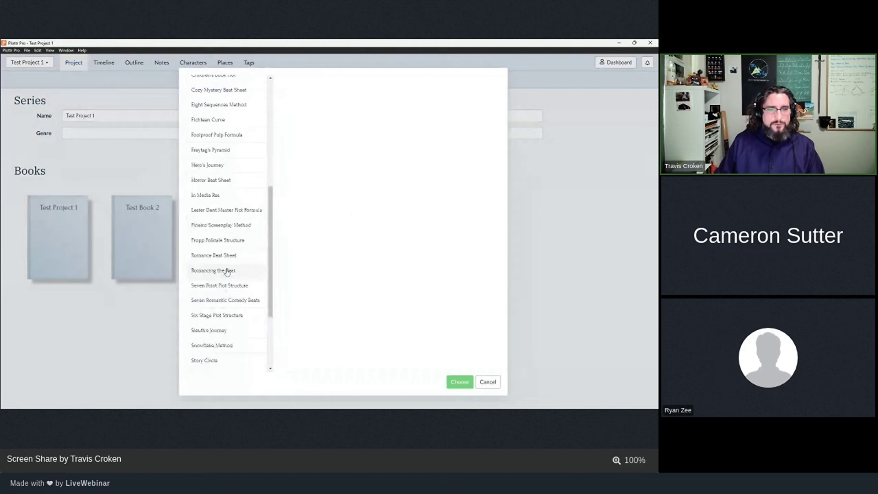
pyautogui.click(227, 271)
pyautogui.click(460, 382)
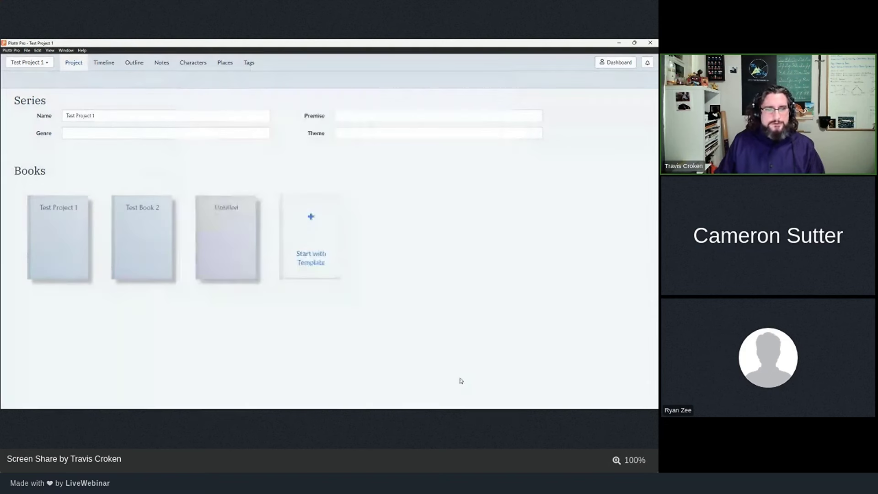
# - Title the untitled third book "Test Book 3 Romance" and save its details
pyautogui.moveTo(211, 201)
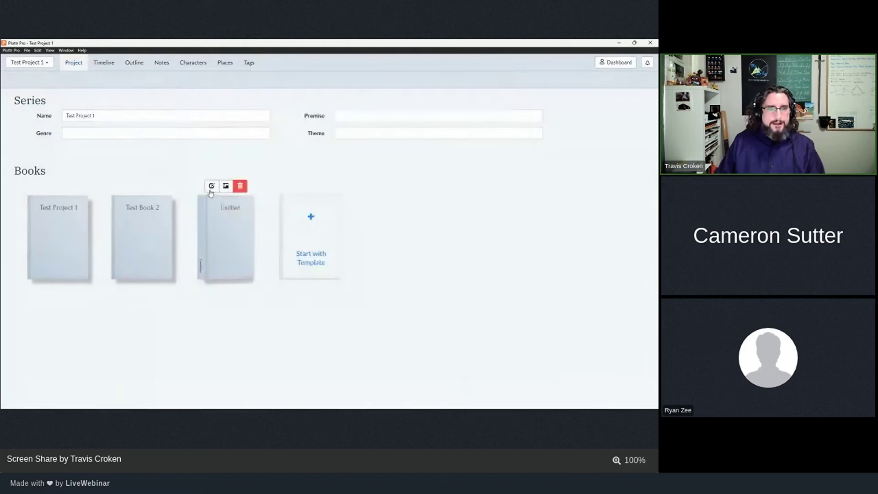
pyautogui.click(211, 188)
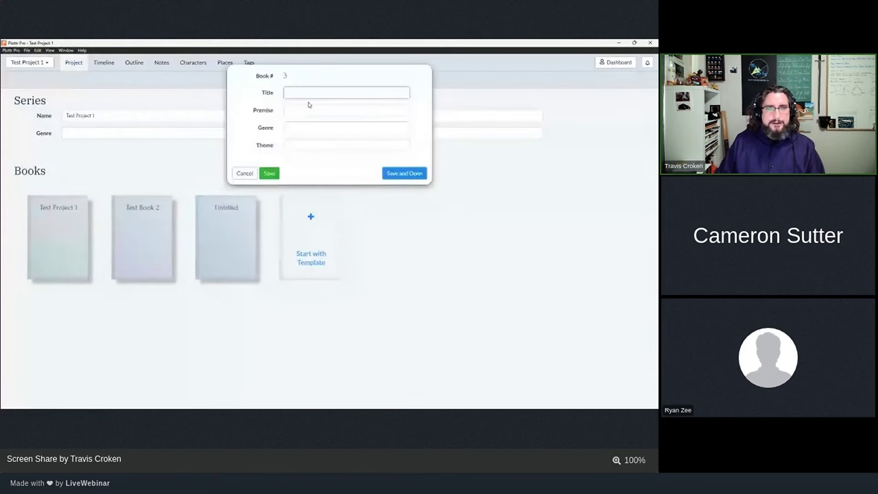
pyautogui.write('Test Boo')
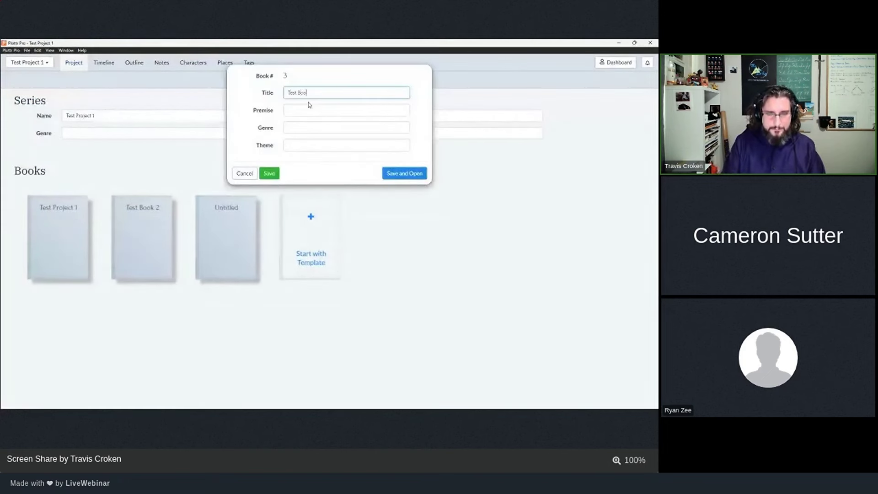
pyautogui.write('k 3 Roman')
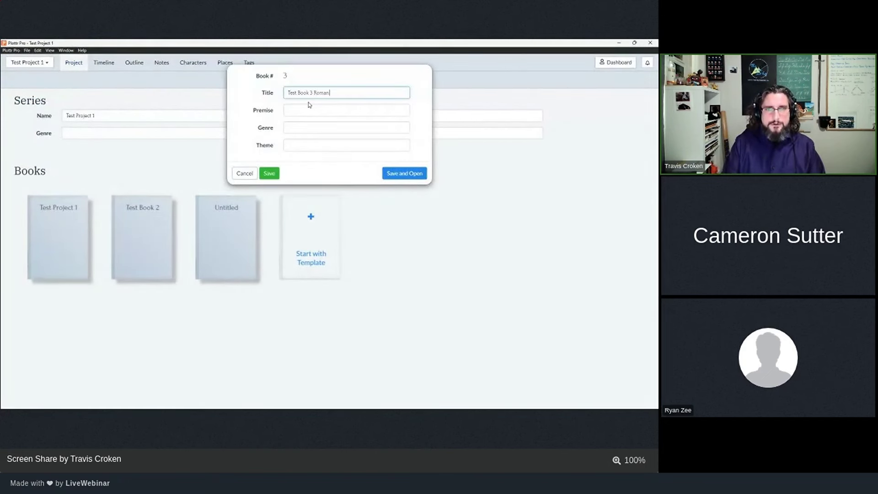
pyautogui.write('ce')
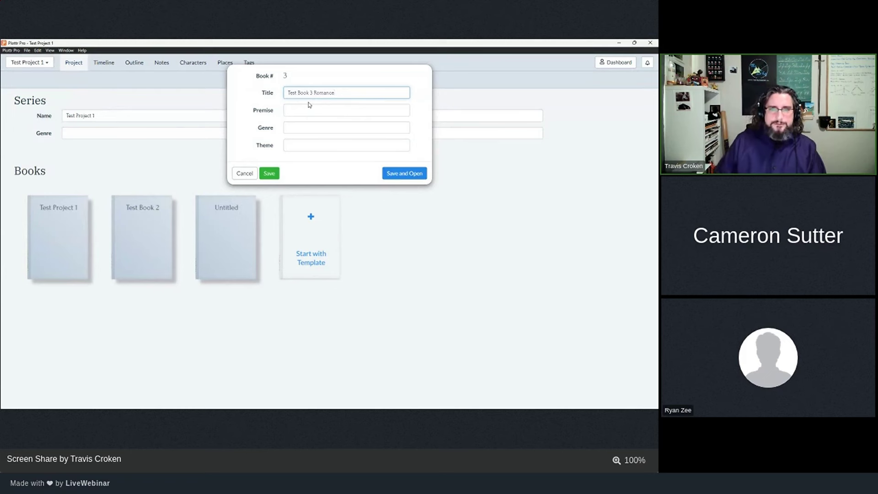
pyautogui.click(267, 173)
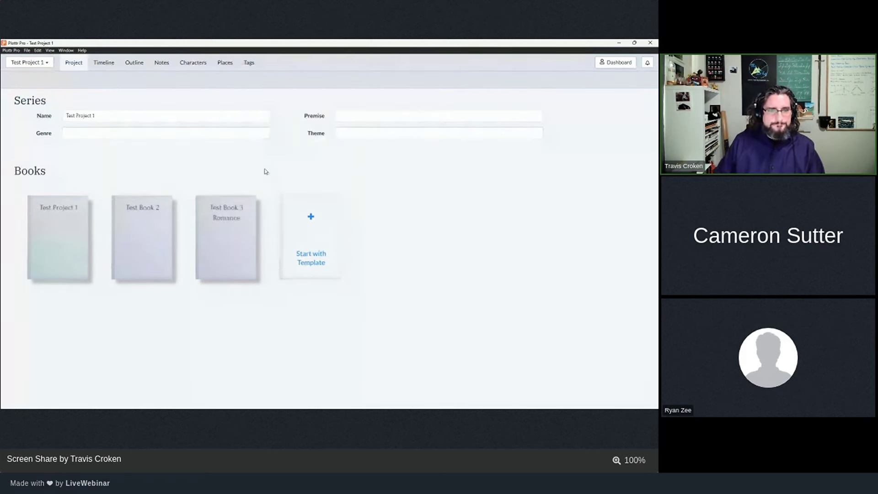
# - Review the timelines of Test Project 1, Test Book 2 and Test Book 3 Romance, and return to Test Project 1
pyautogui.click(65, 222)
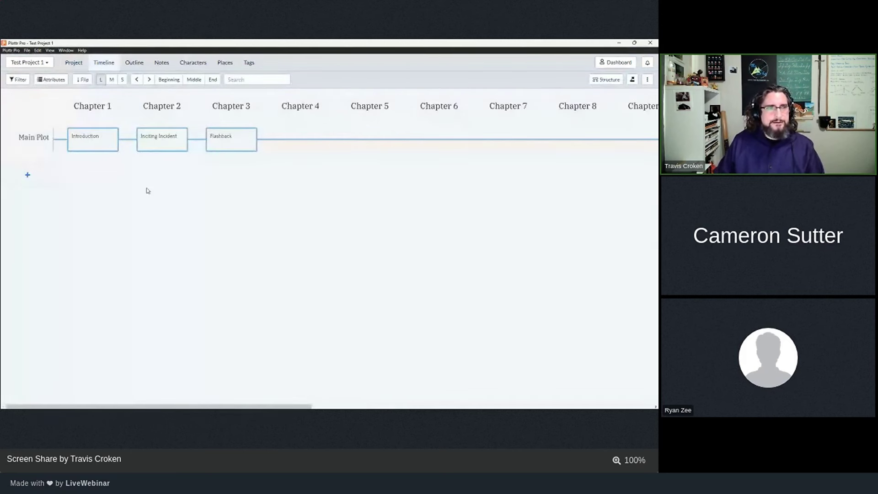
pyautogui.click(48, 63)
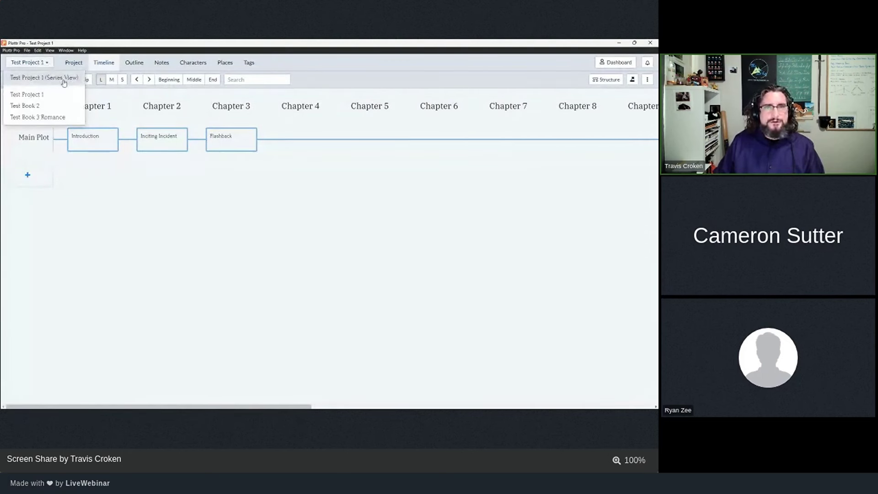
pyautogui.click(59, 106)
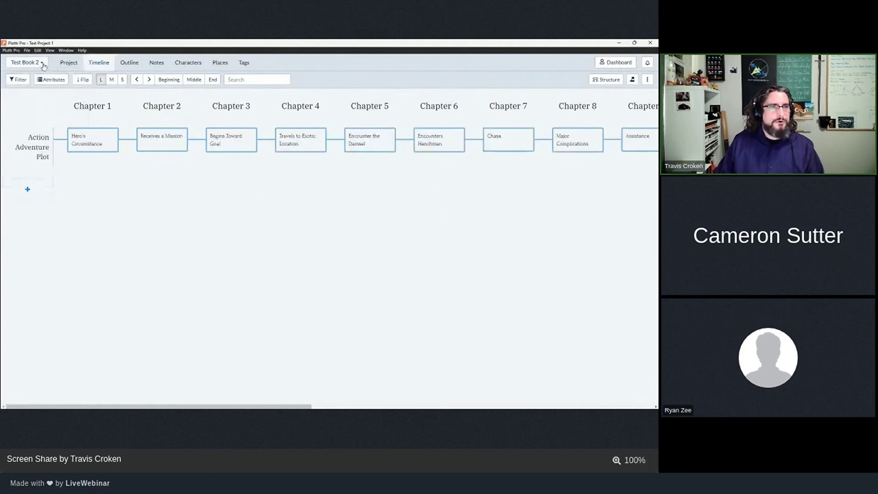
pyautogui.click(42, 64)
pyautogui.click(45, 117)
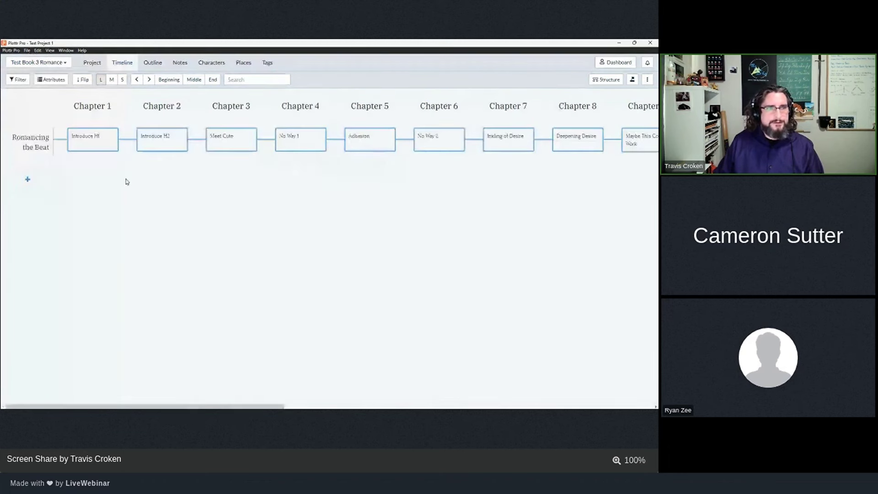
pyautogui.click(67, 63)
pyautogui.click(43, 93)
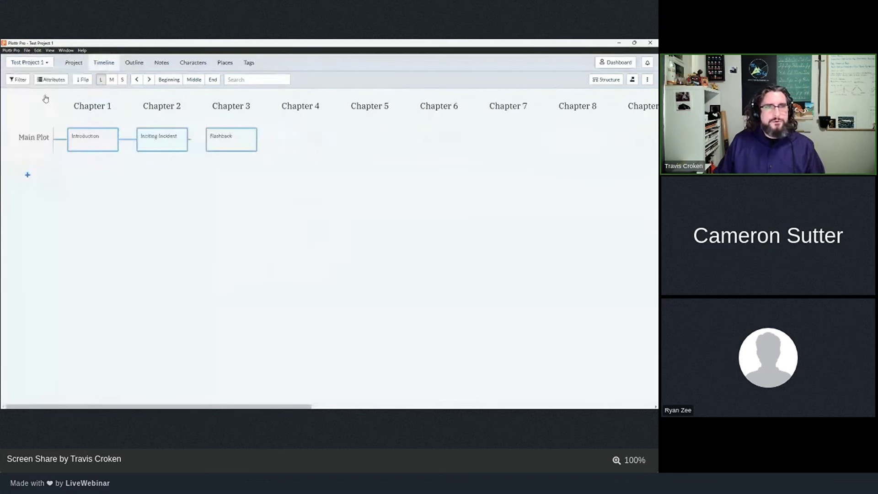
# - Create a new character, enter the character's first name, and set the category to Main
pyautogui.click(201, 64)
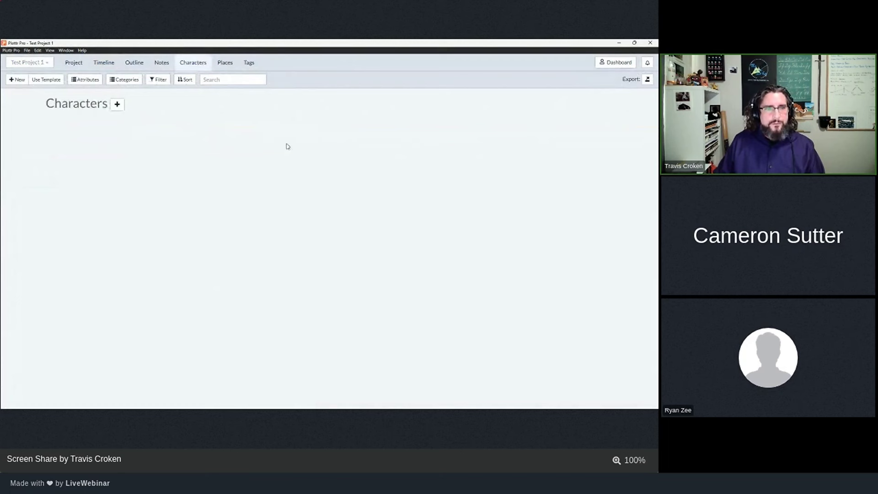
pyautogui.click(118, 105)
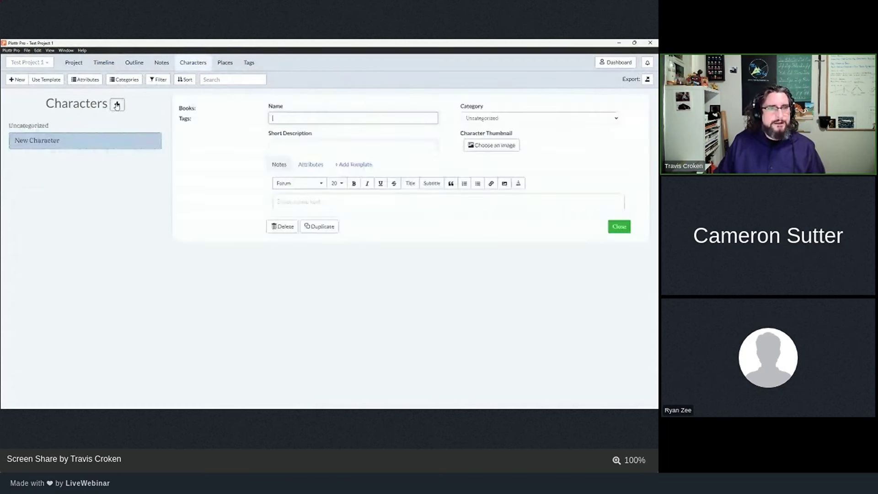
pyautogui.write('Dave')
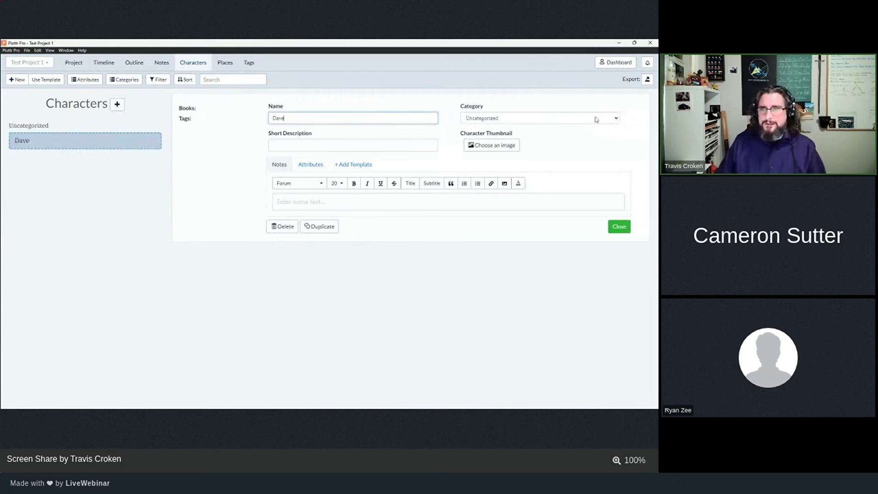
pyautogui.click(590, 131)
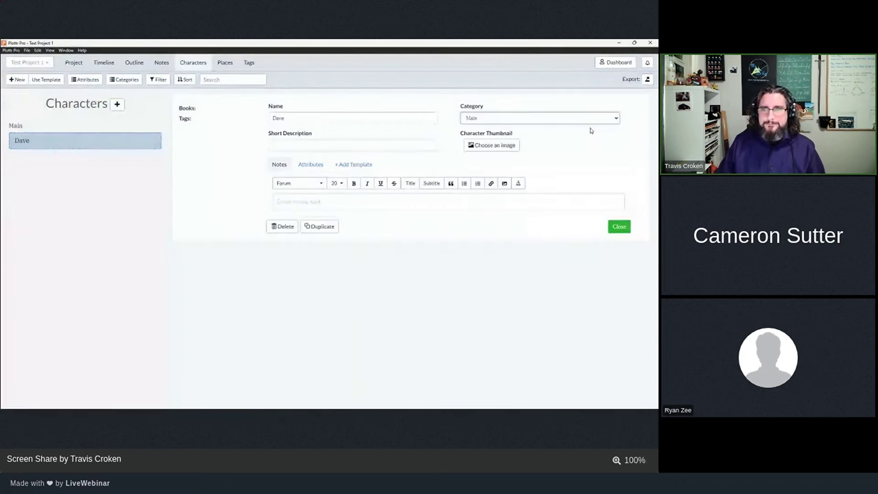
# - Enter a short description saying that the character goes on an adventure, and close the character editor
pyautogui.click(315, 148)
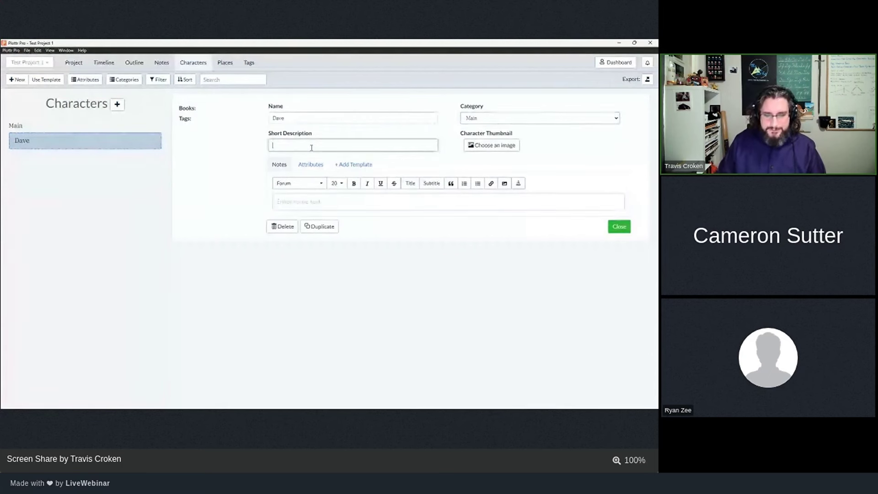
pyautogui.write('Dave goes on an ad')
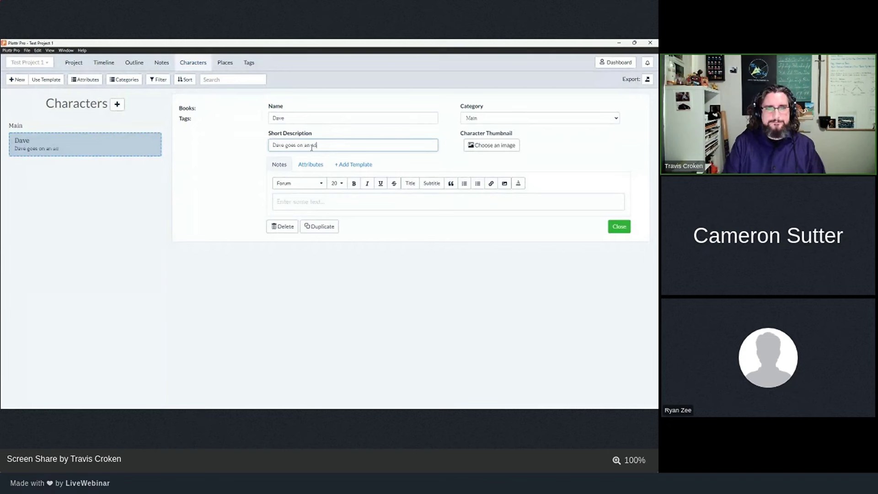
pyautogui.write('venture.')
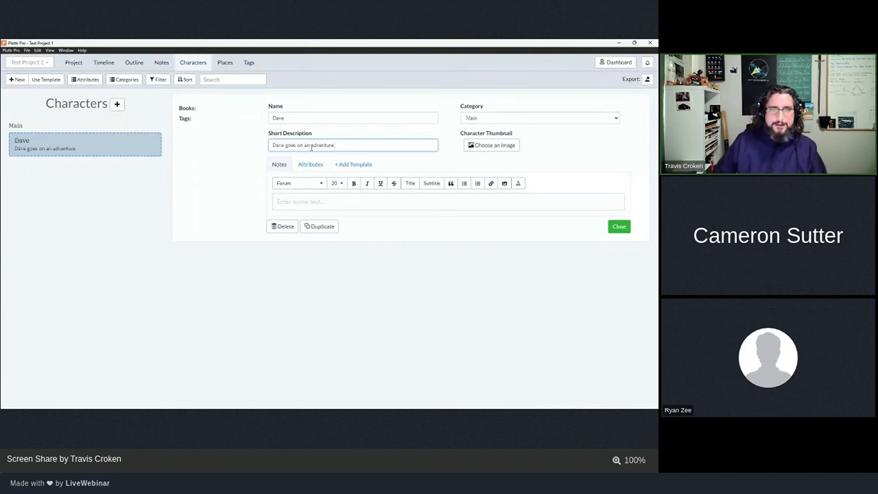
pyautogui.click(623, 232)
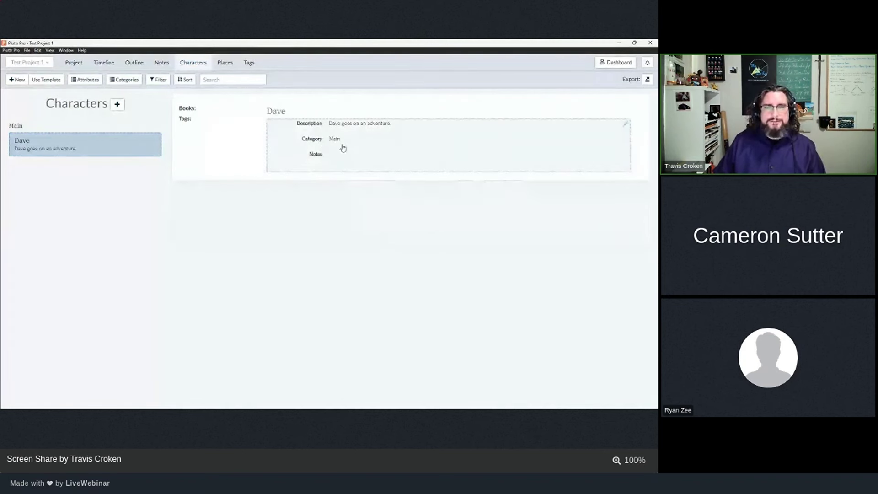
# - Assign the character to the Series, Test Project 1, Test Book 2 and Test Book 3 Romance
pyautogui.moveTo(196, 110)
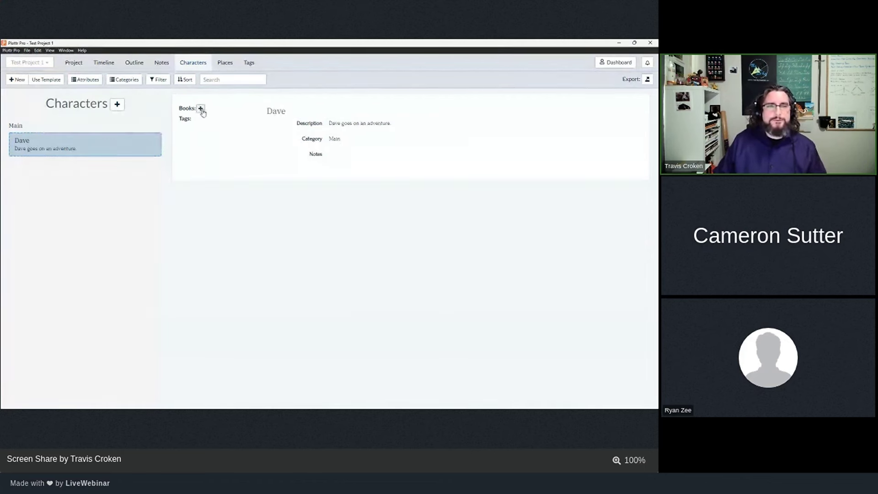
pyautogui.click(201, 109)
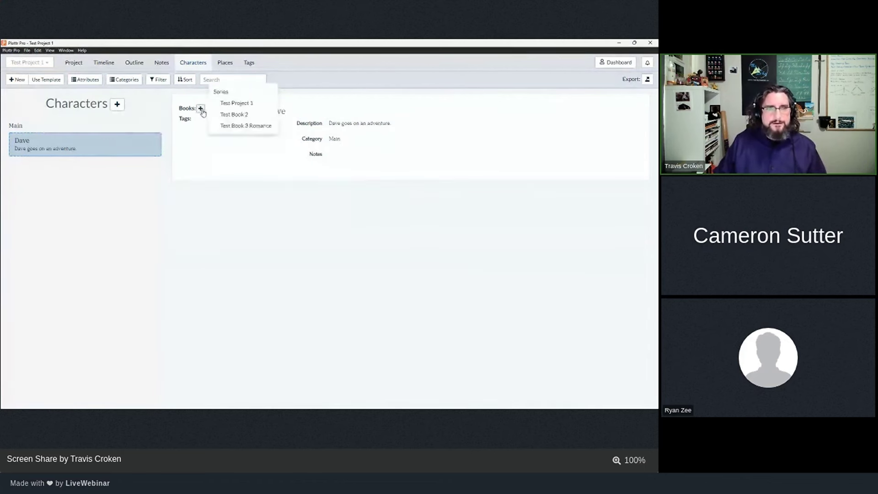
pyautogui.click(234, 93)
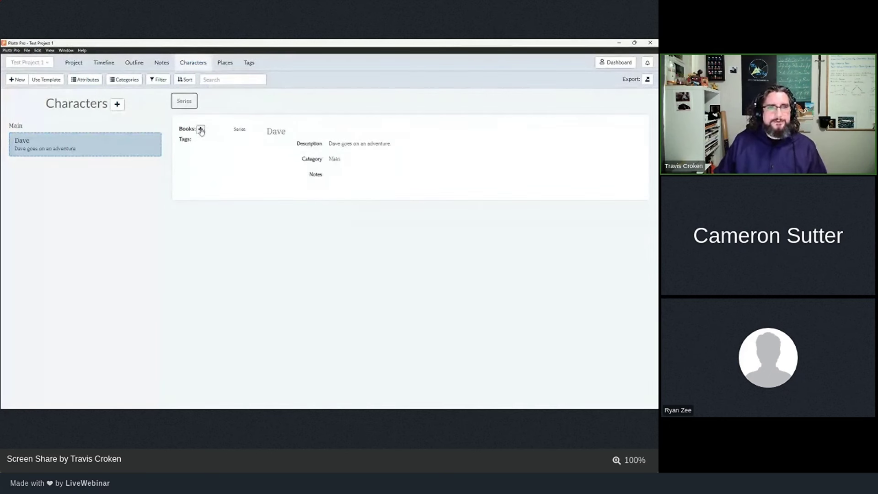
pyautogui.click(200, 129)
pyautogui.click(241, 120)
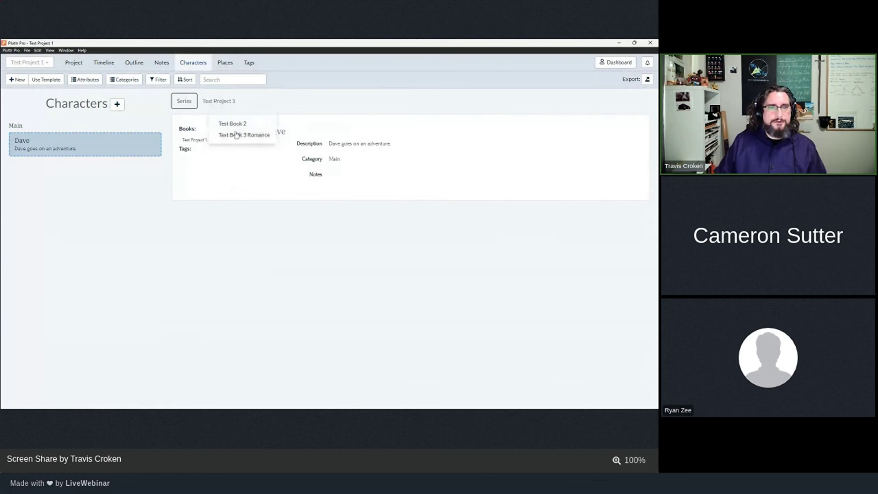
pyautogui.click(239, 125)
pyautogui.click(250, 131)
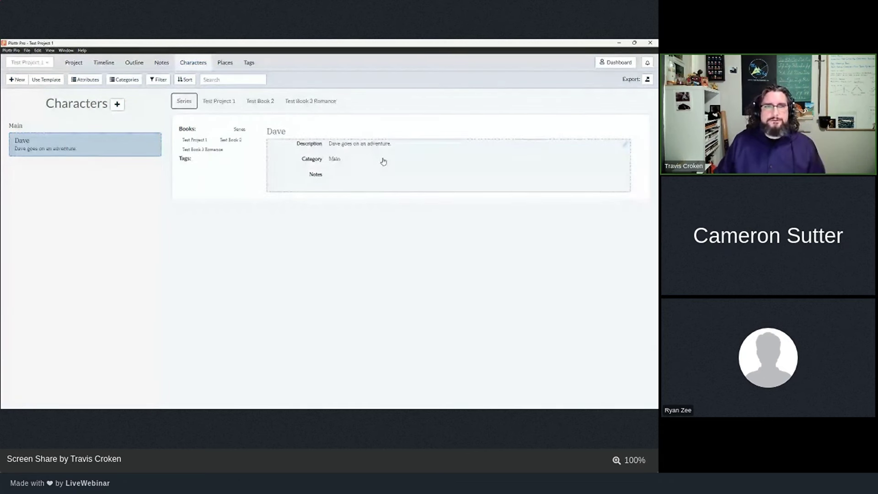
# - Check the character's separate details for Test Project 1, Test Book 2 and Test Book 3 Romance, and return to Test Project 1
pyautogui.click(216, 103)
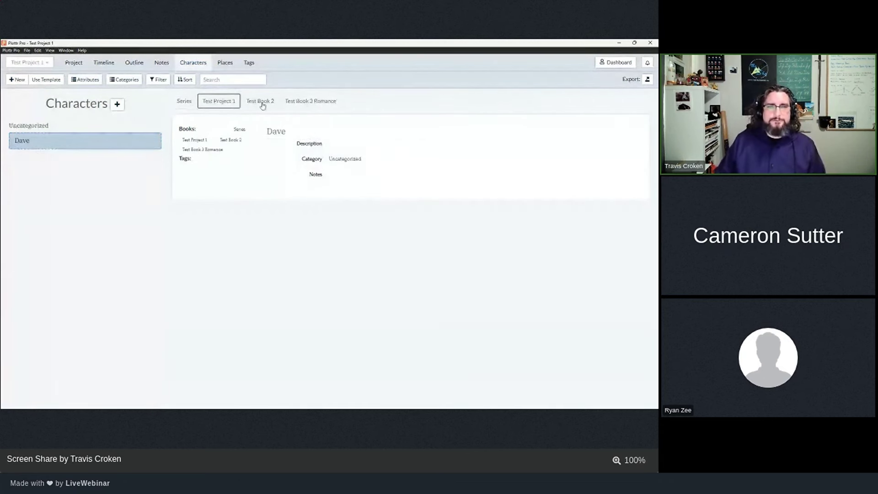
pyautogui.click(261, 104)
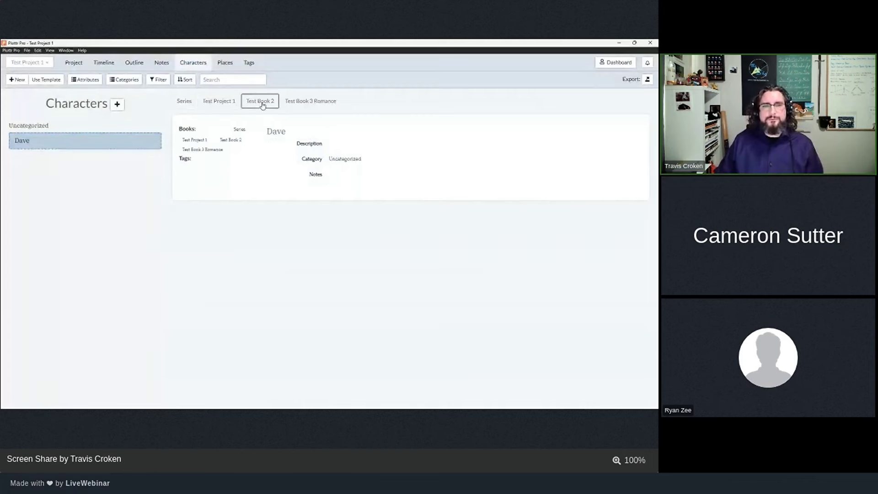
pyautogui.click(318, 102)
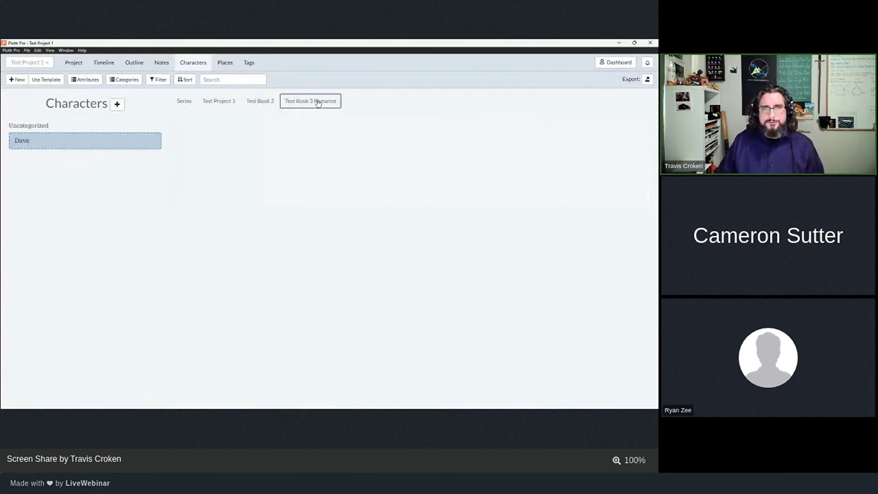
pyautogui.click(226, 104)
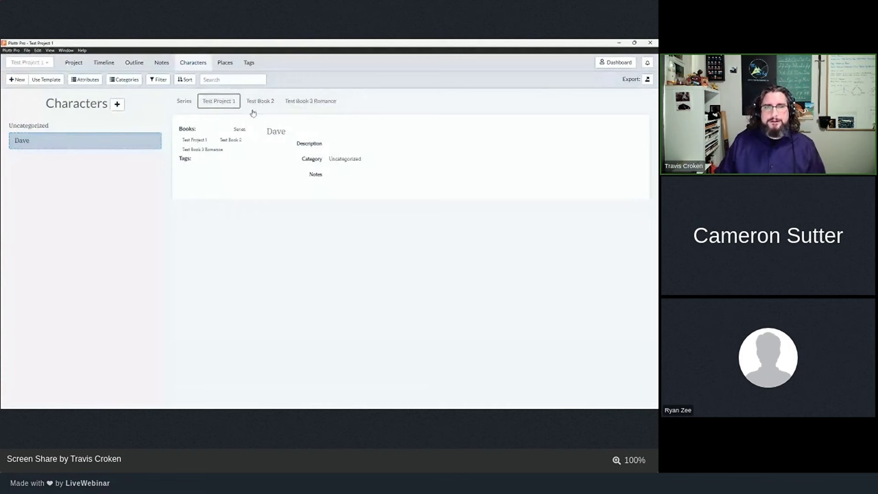
# - In Test Project 1, set the character's category to Main and enter the short description "Goes on an adventure."
pyautogui.doubleClick(380, 170)
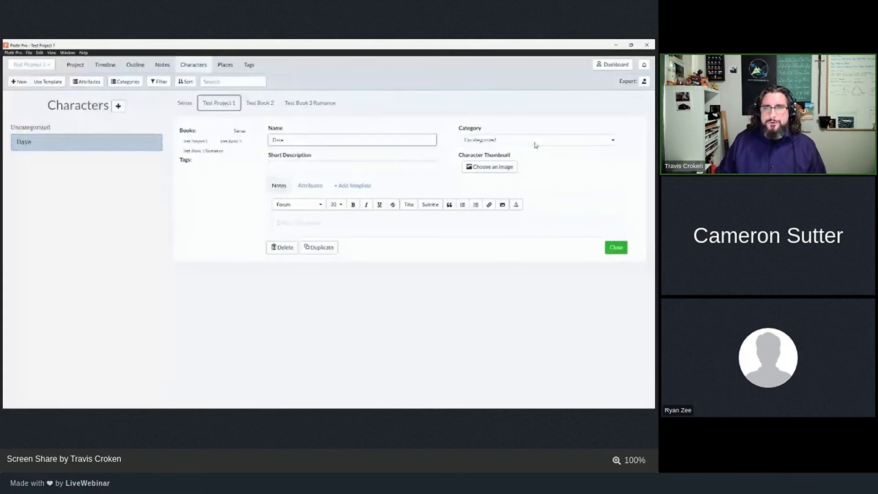
pyautogui.click(365, 164)
pyautogui.write('Coes on an adventure,')
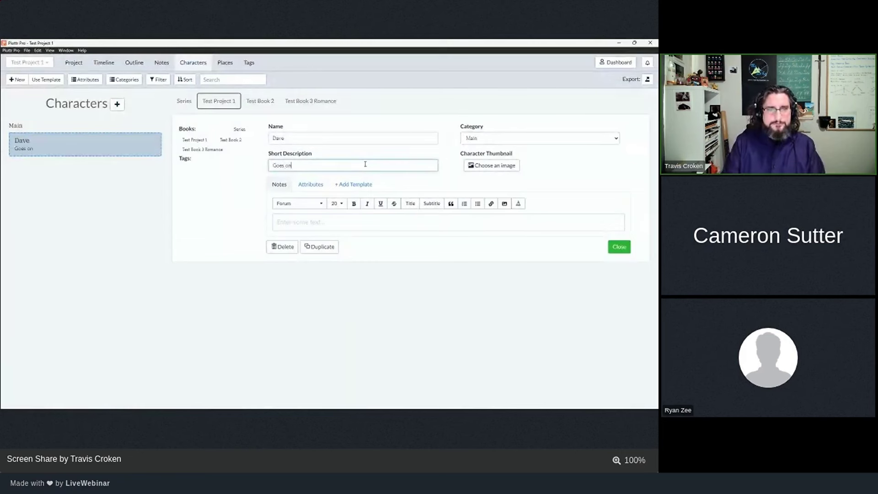
# - Add the custom character attributes Mood and Style
pyautogui.click(310, 185)
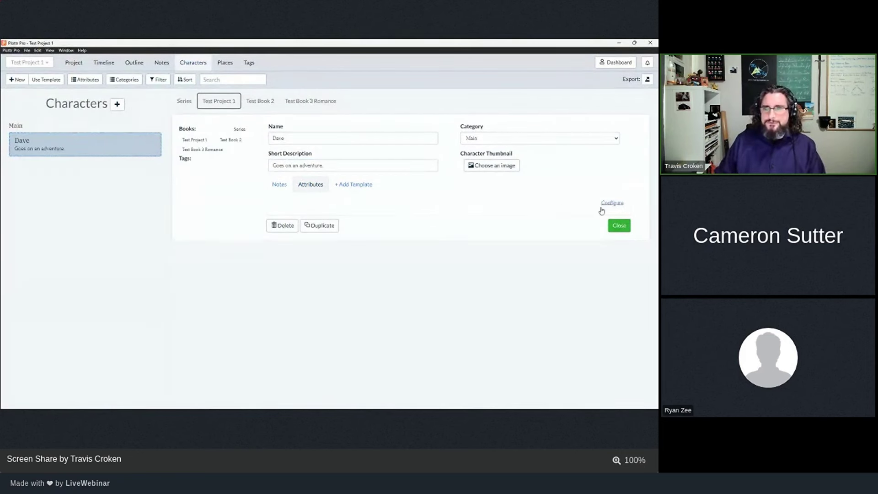
pyautogui.click(612, 203)
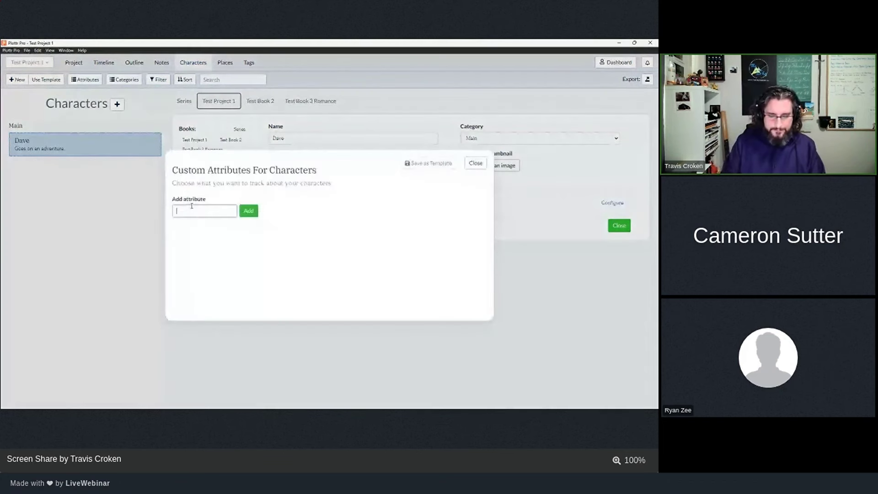
pyautogui.write('Mood')
pyautogui.press('Return')
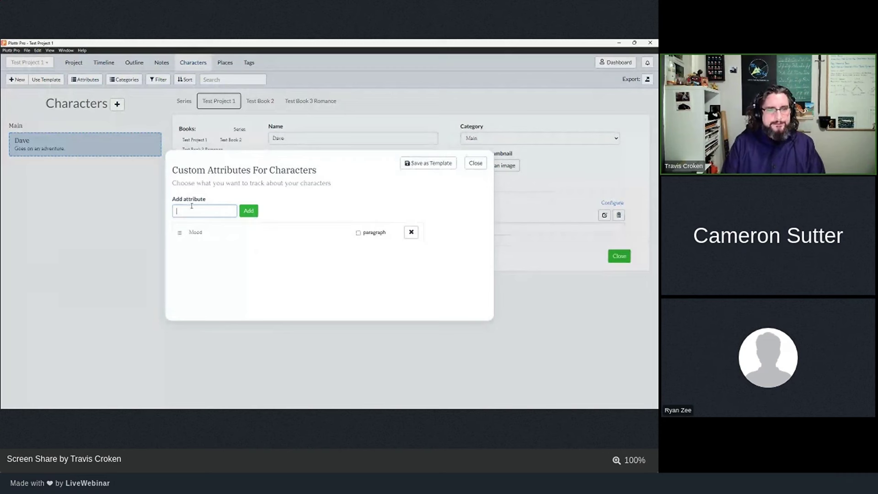
pyautogui.write('Style')
pyautogui.press('Return')
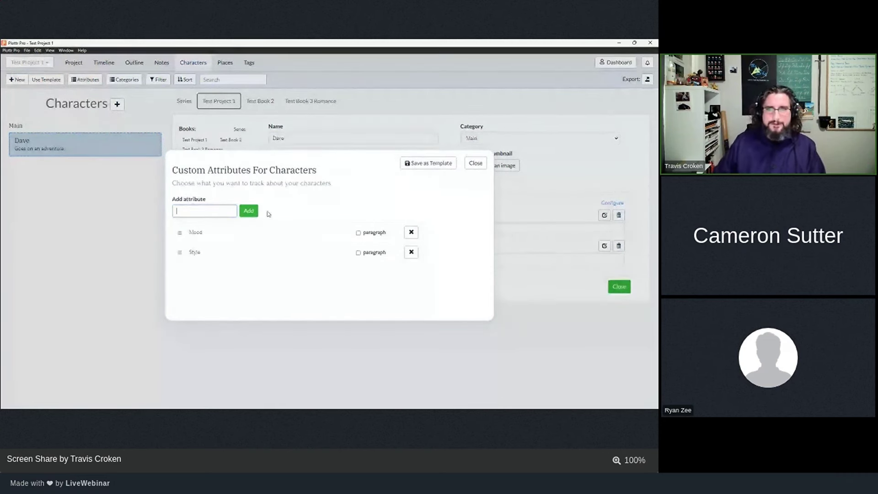
# - Save the custom attributes as a character template named with the character's first name followed by "Template", and close the attribute settings
pyautogui.click(438, 164)
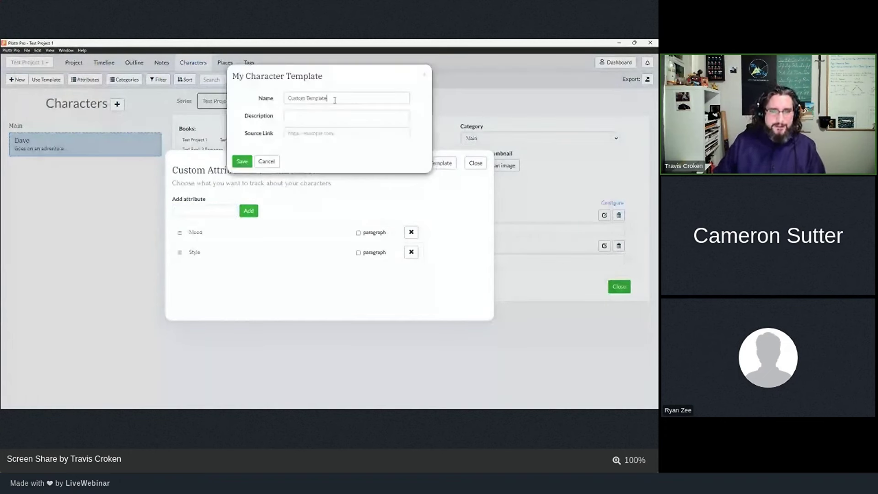
pyautogui.moveTo(335, 98); pyautogui.dragTo(288, 97)
pyautogui.write('Dave Template')
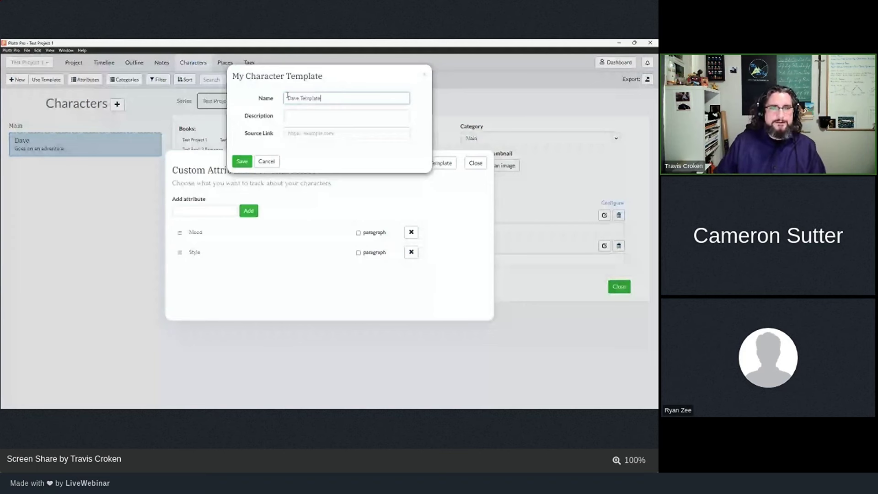
pyautogui.click(242, 162)
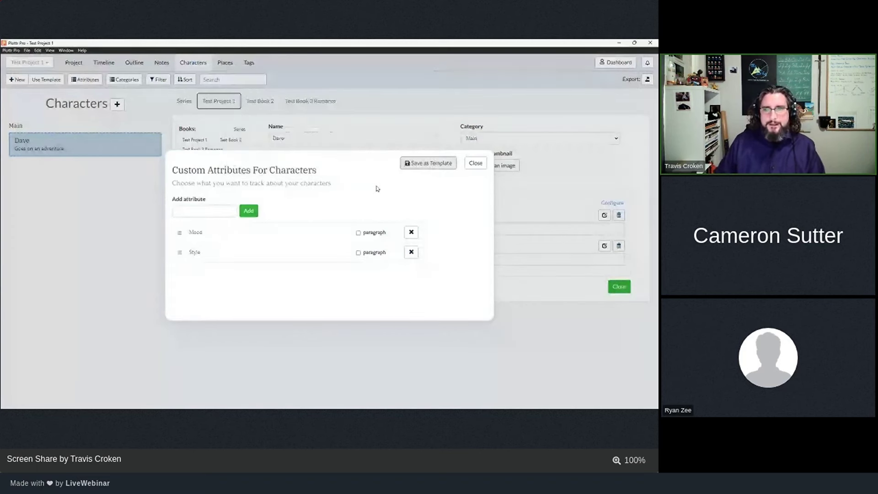
pyautogui.click(476, 163)
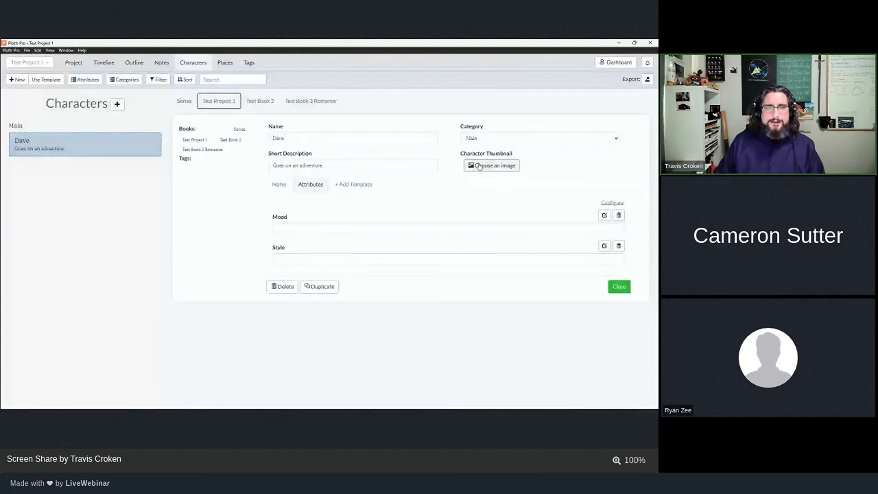
# - Try applying the saved custom template to the character in Test Project 1
pyautogui.click(352, 185)
pyautogui.click(210, 111)
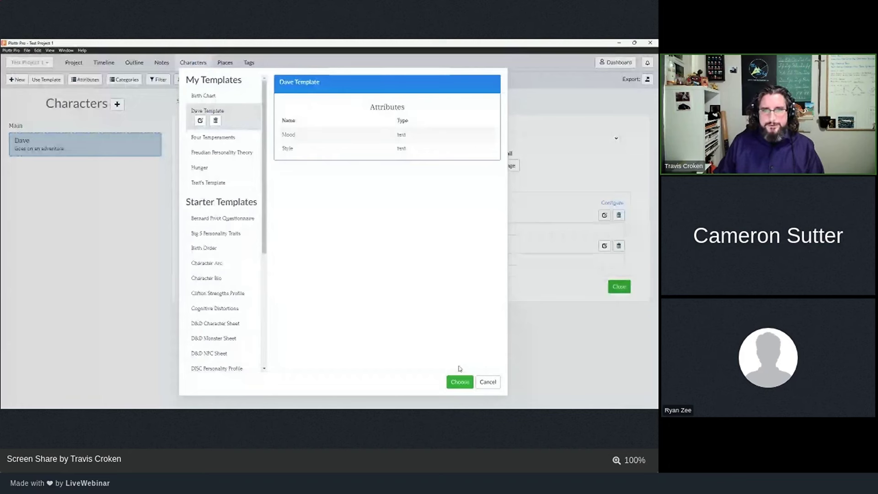
pyautogui.click(459, 382)
pyautogui.click(607, 204)
pyautogui.click(388, 208)
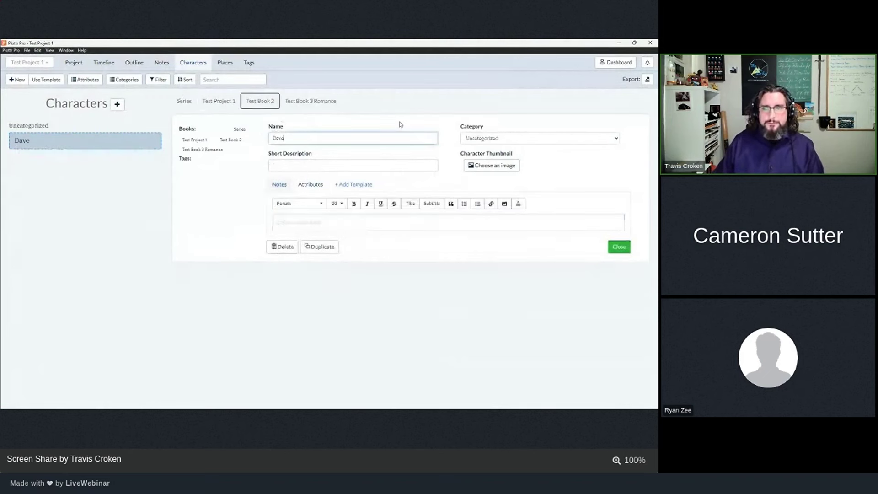
# - For Test Book 2, set the character's category to Supporting and the short description to "He is lost and needs help of a guide."
pyautogui.click(528, 139)
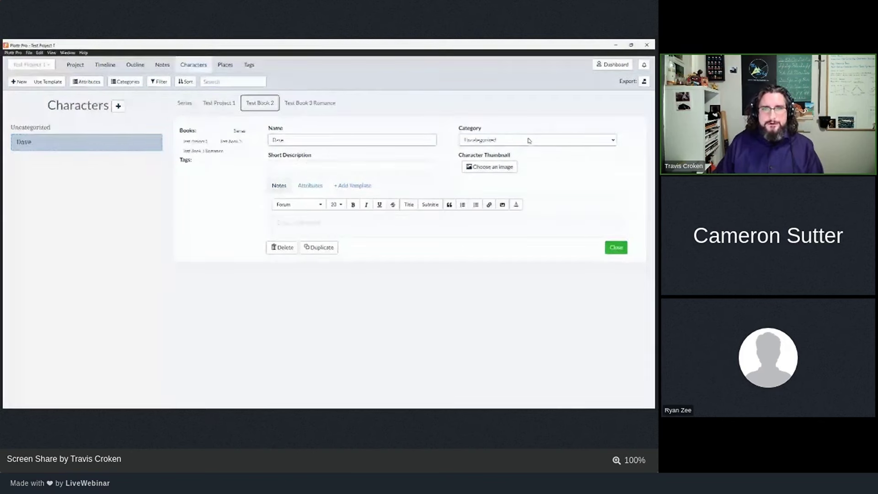
pyautogui.click(512, 165)
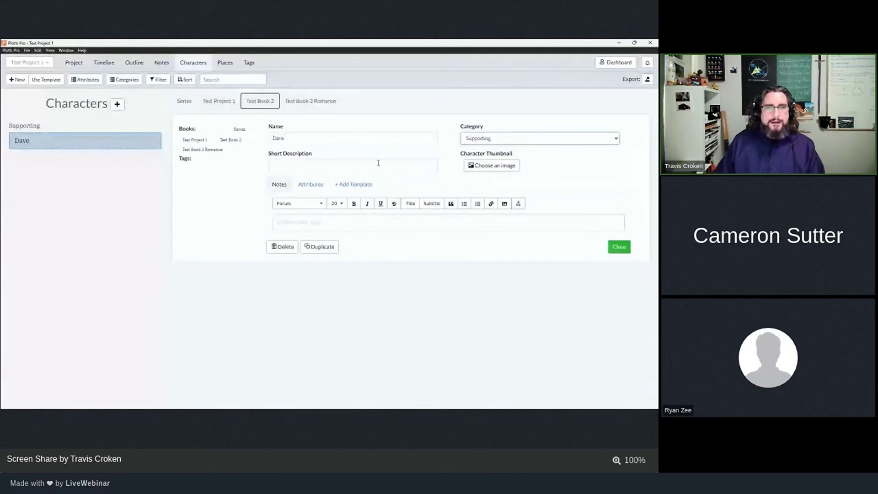
pyautogui.click(340, 163)
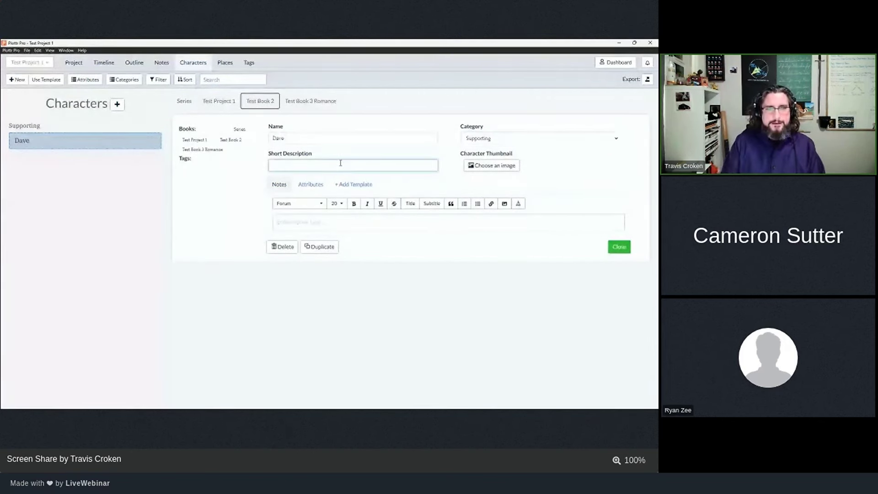
pyautogui.write('He is lost and ')
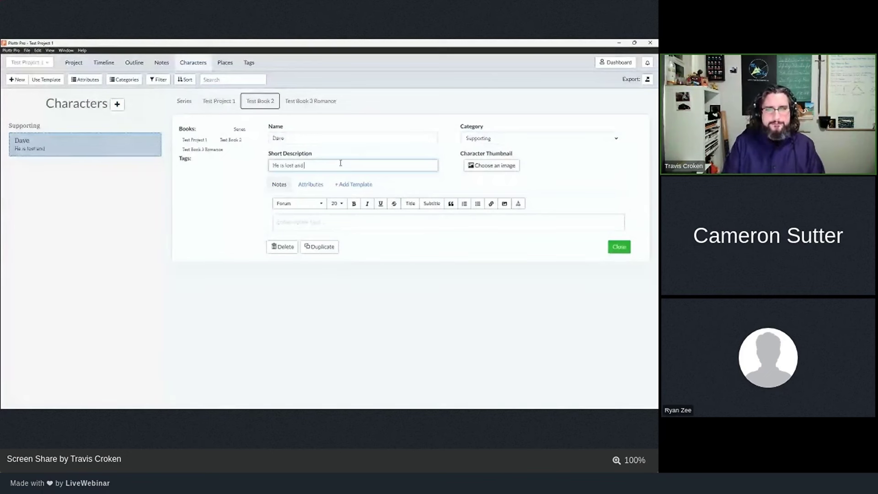
pyautogui.write('needs help of a guide.')
pyautogui.press('Return')
# - For Test Book 3 Romance, set the character's category to Main, describe the character falling in love with the guide, and close the editor
pyautogui.click(325, 100)
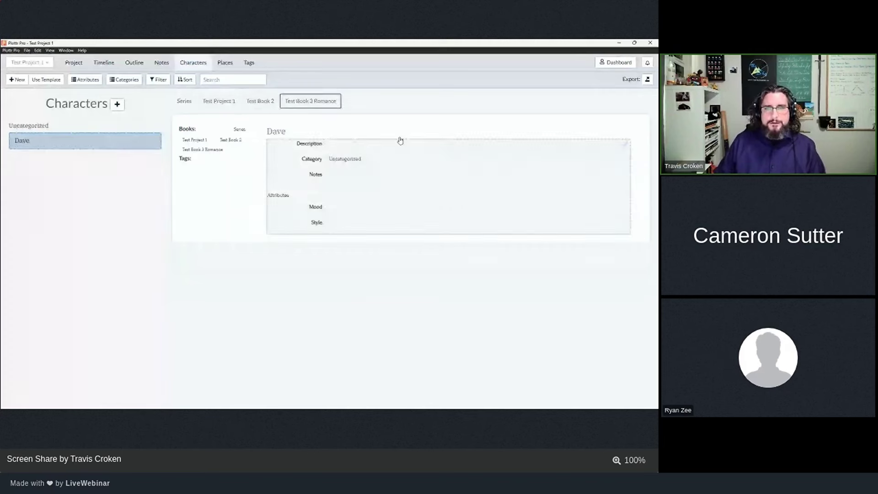
pyautogui.click(400, 140)
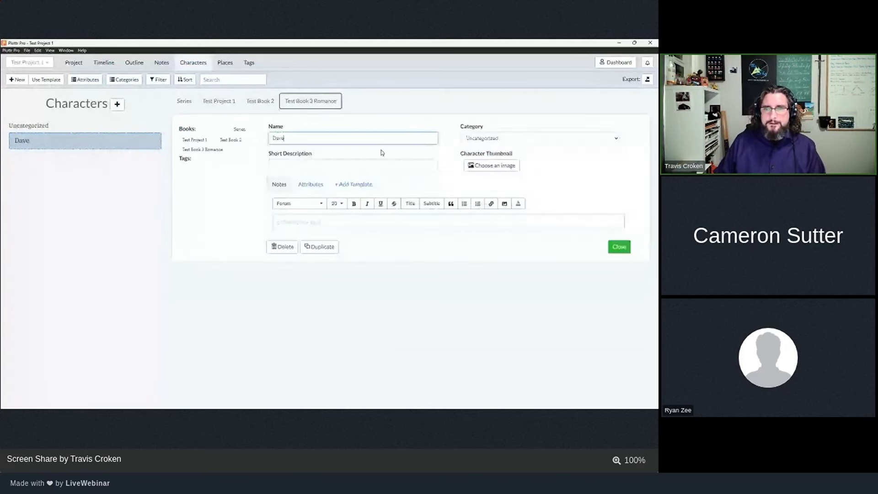
pyautogui.click(504, 139)
pyautogui.click(499, 151)
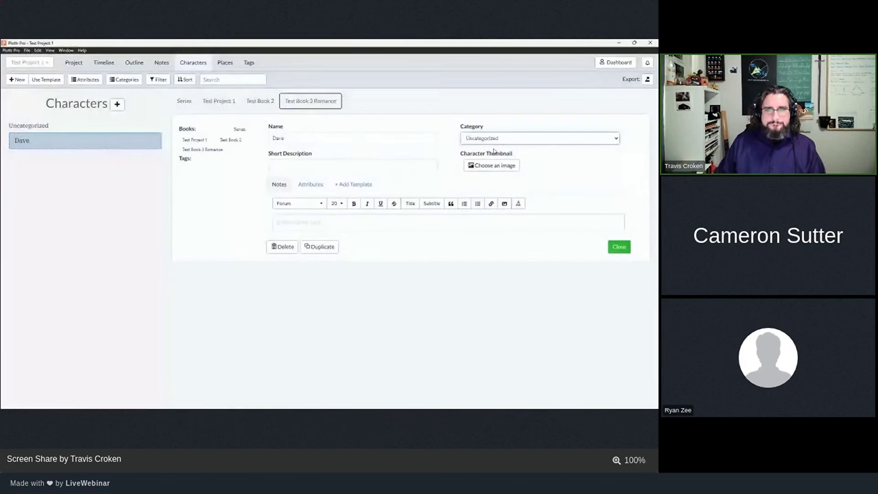
pyautogui.click(376, 167)
pyautogui.write('Dave')
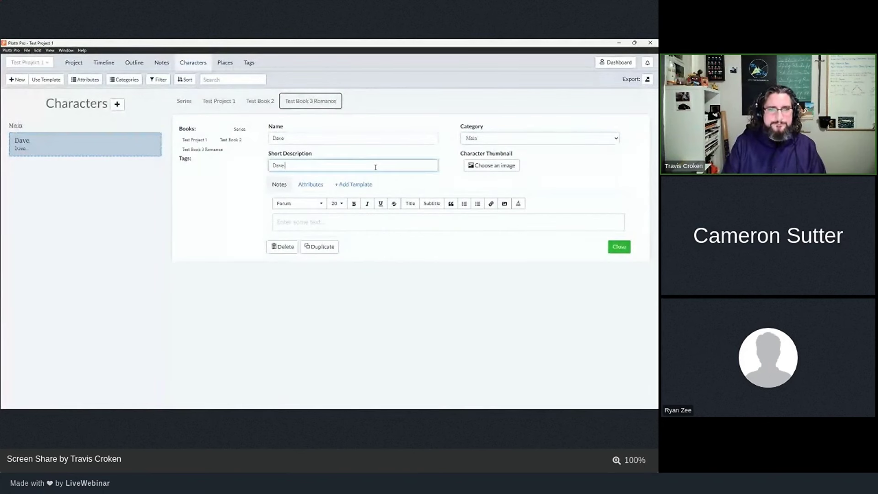
pyautogui.write(' falls in love')
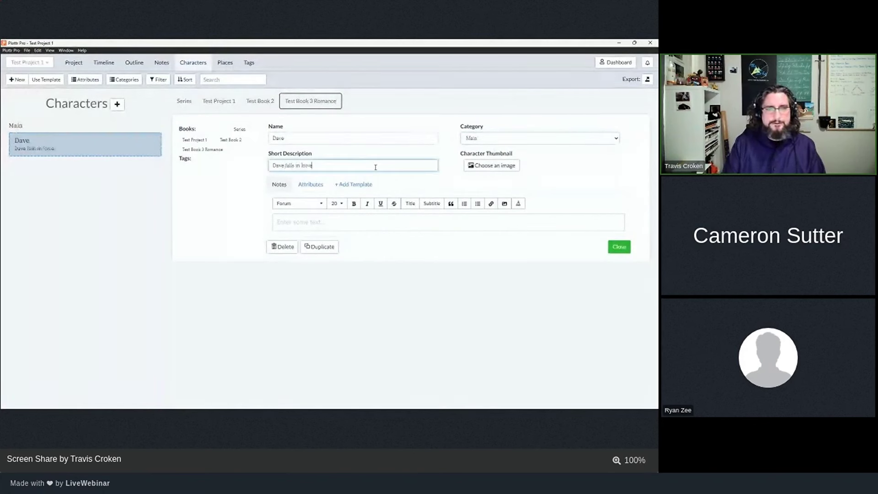
pyautogui.write(' with the gui')
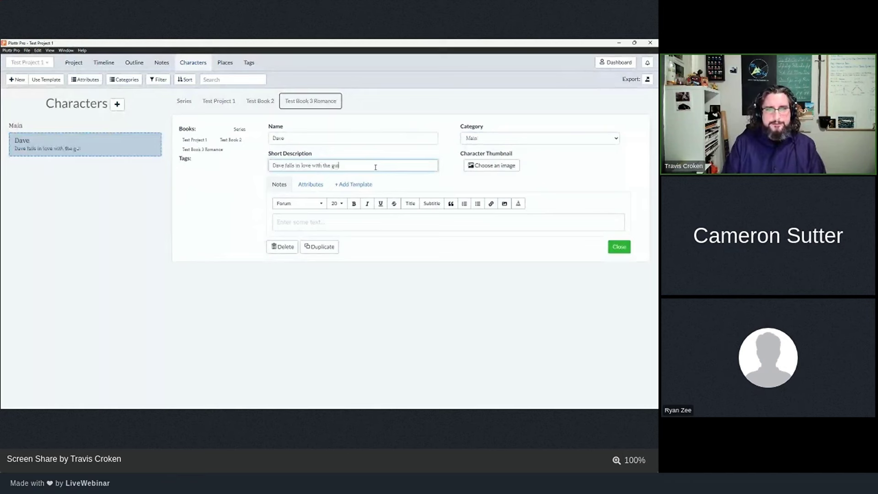
pyautogui.write('de.')
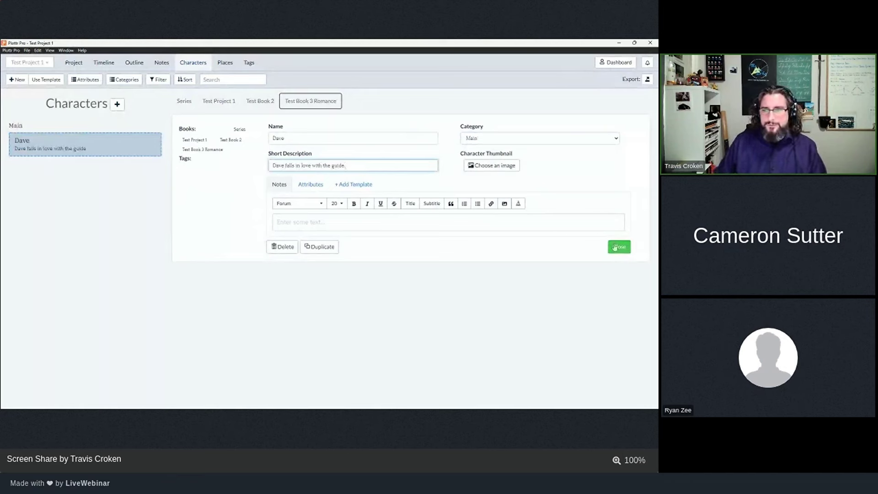
pyautogui.click(618, 247)
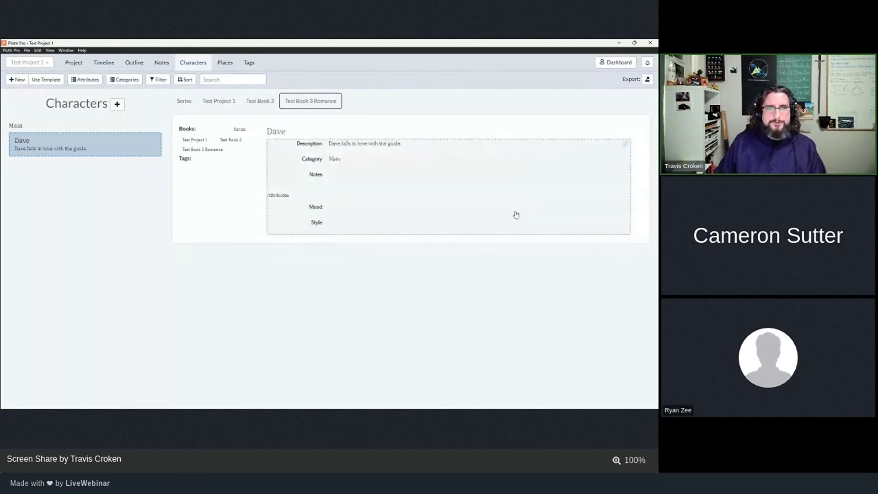
# - Compare the character's descriptions and categories across the Series, Test Project 1, Test Book 2 and Test Book 3 Romance
pyautogui.click(185, 101)
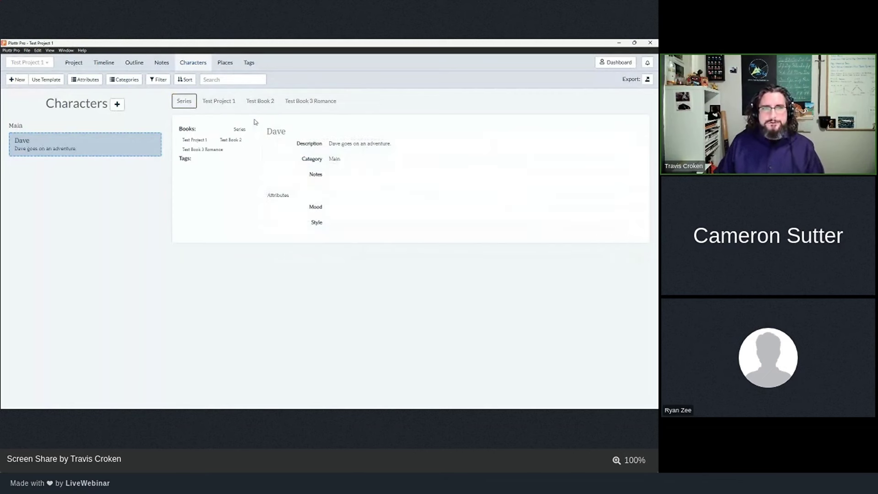
pyautogui.click(227, 105)
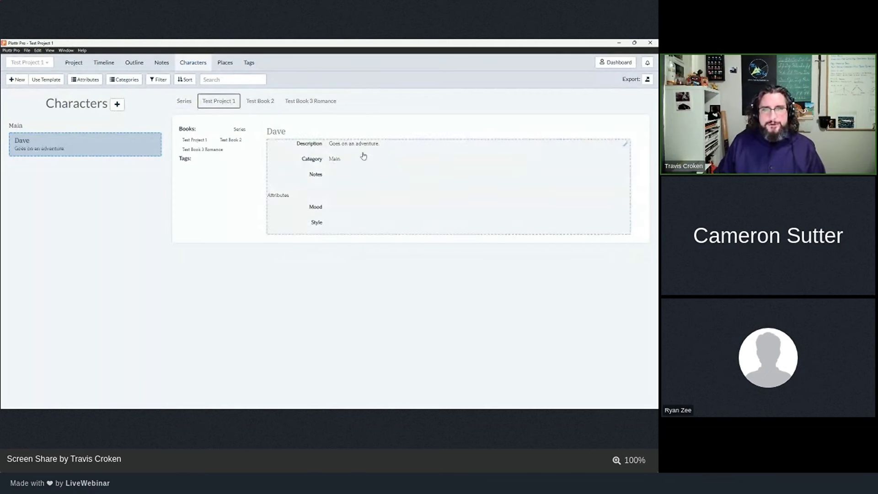
pyautogui.click(258, 103)
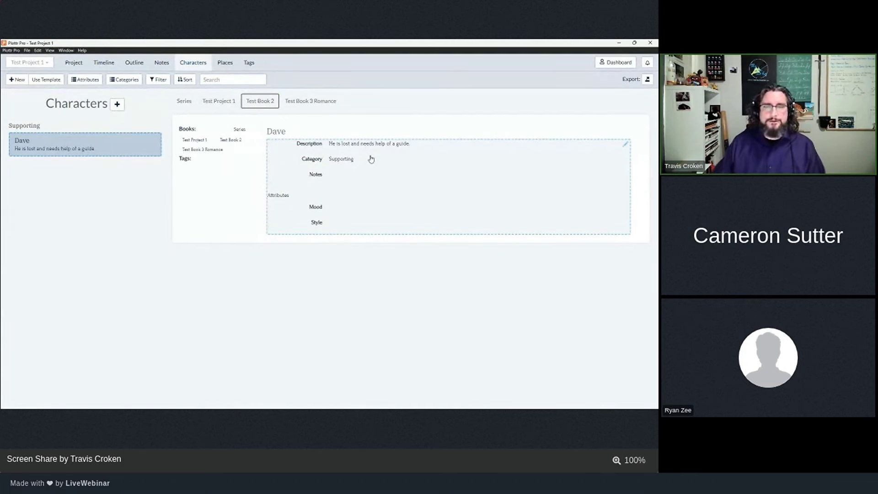
pyautogui.click(316, 100)
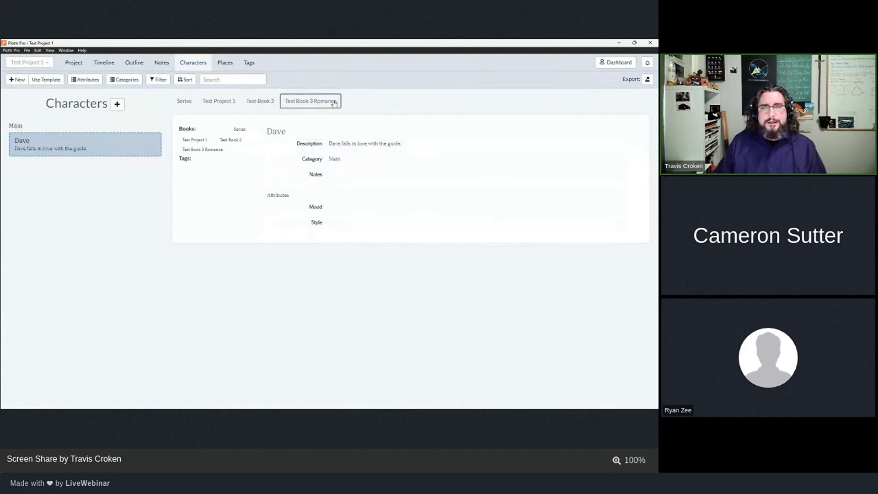